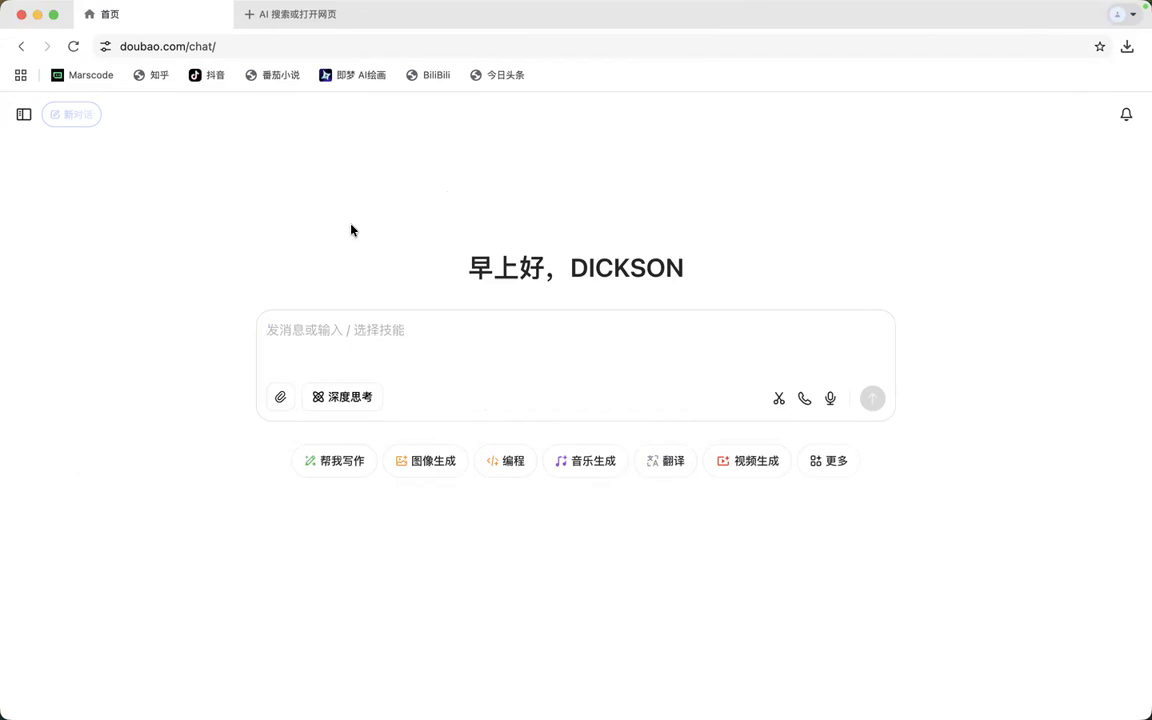
left_click(23, 115)
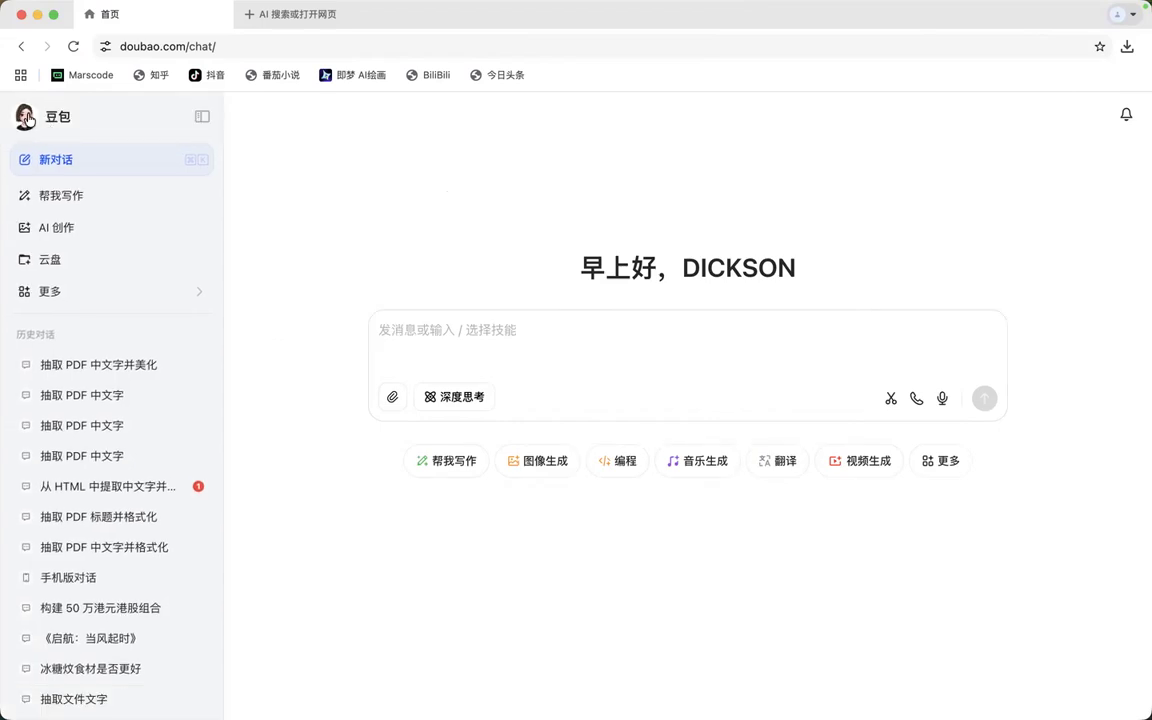
left_click(201, 117)
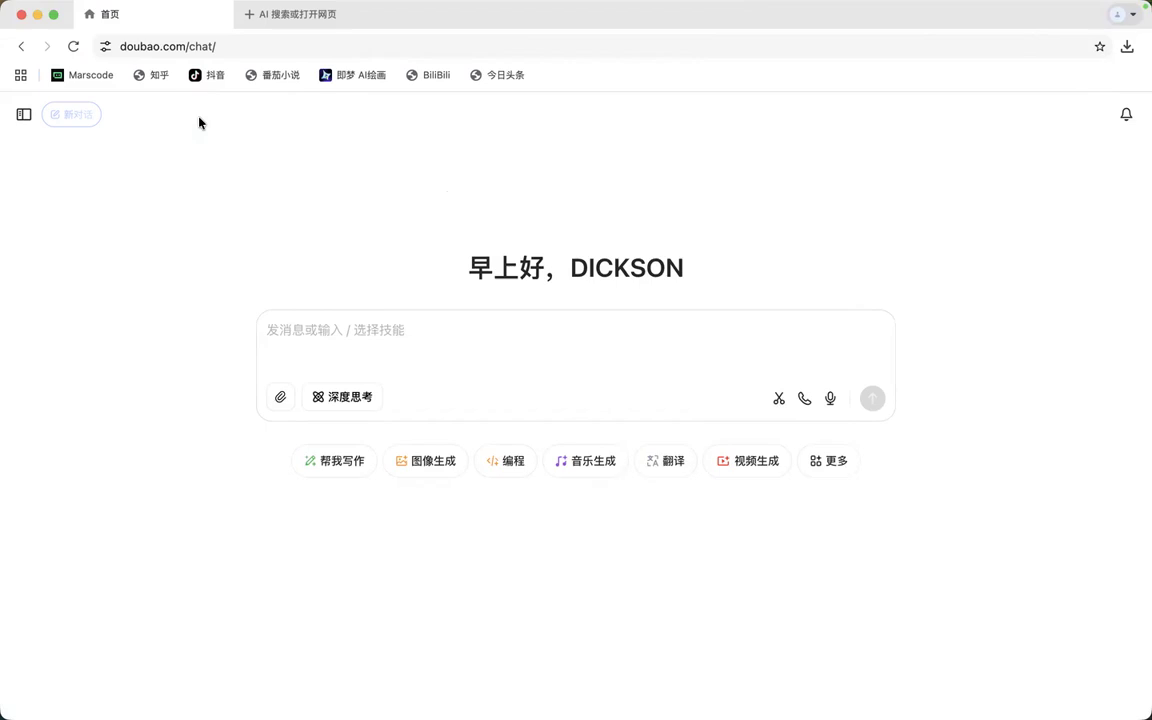
Attach the file 20251214Su01-02活在新約(恩典之約)中.pdf from the 下载 folder to a new chat message
left_click(279, 403)
left_click(317, 372)
left_click(561, 378)
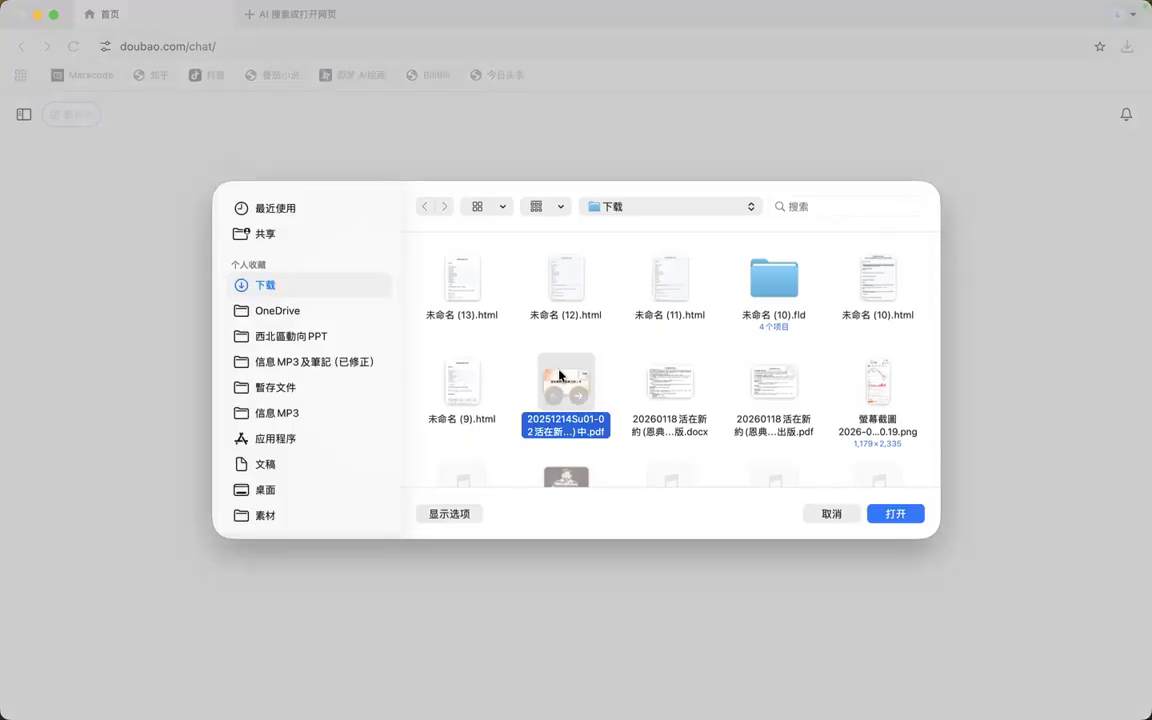
double_click(561, 375)
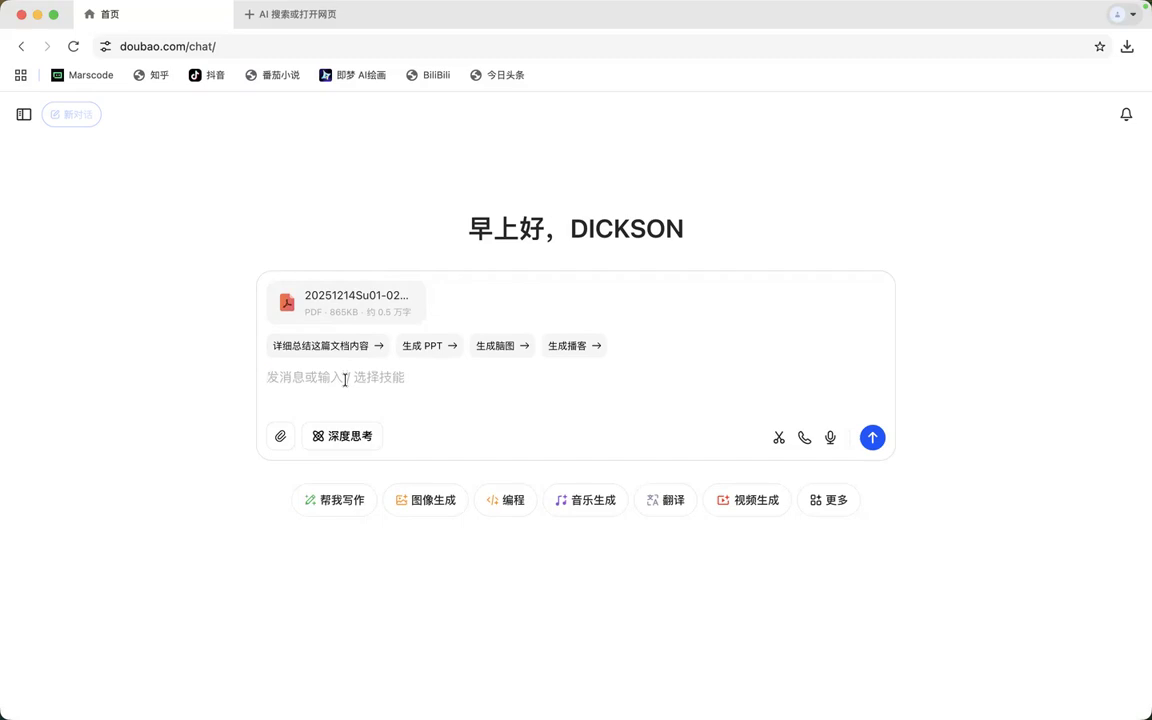
Send the prompt "抽取當中文字，不修改內容，用繁體字，簡單美化，以HTML格式輸出" with the attached PDF
key("ctrl+Right")
key("super+Tab")
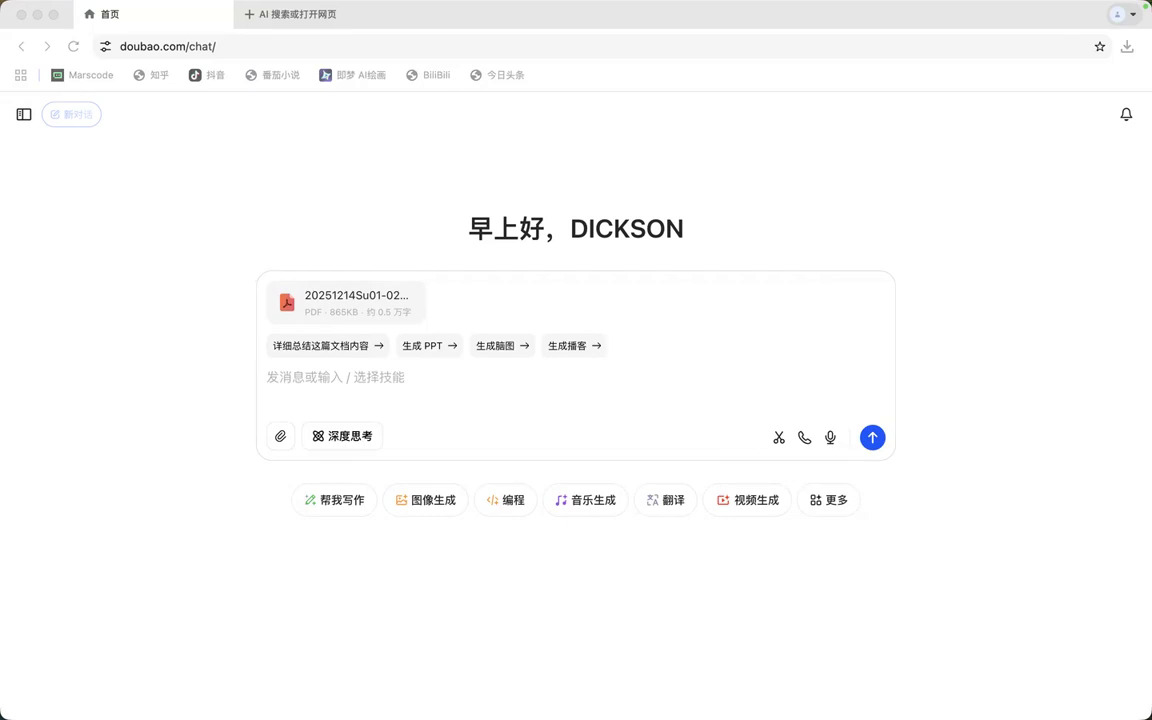
left_click(504, 393)
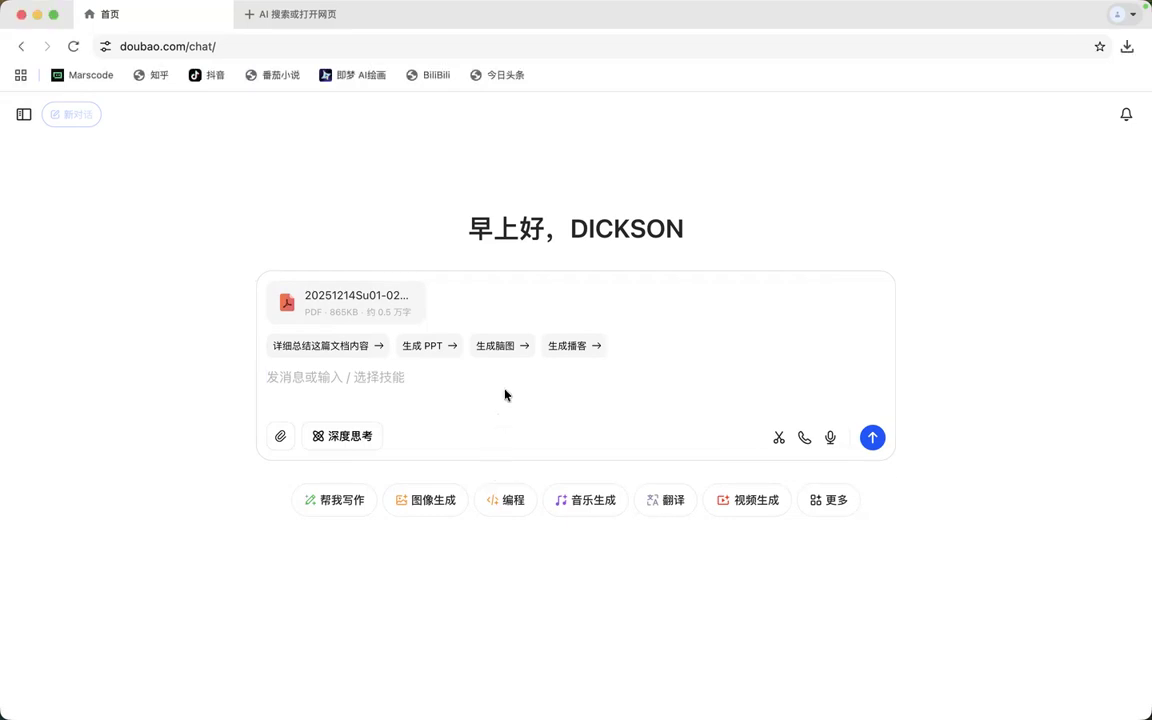
type("抽取當中文字，不修改內容，用繁體字，簡單美化，以HTML格式輸出")
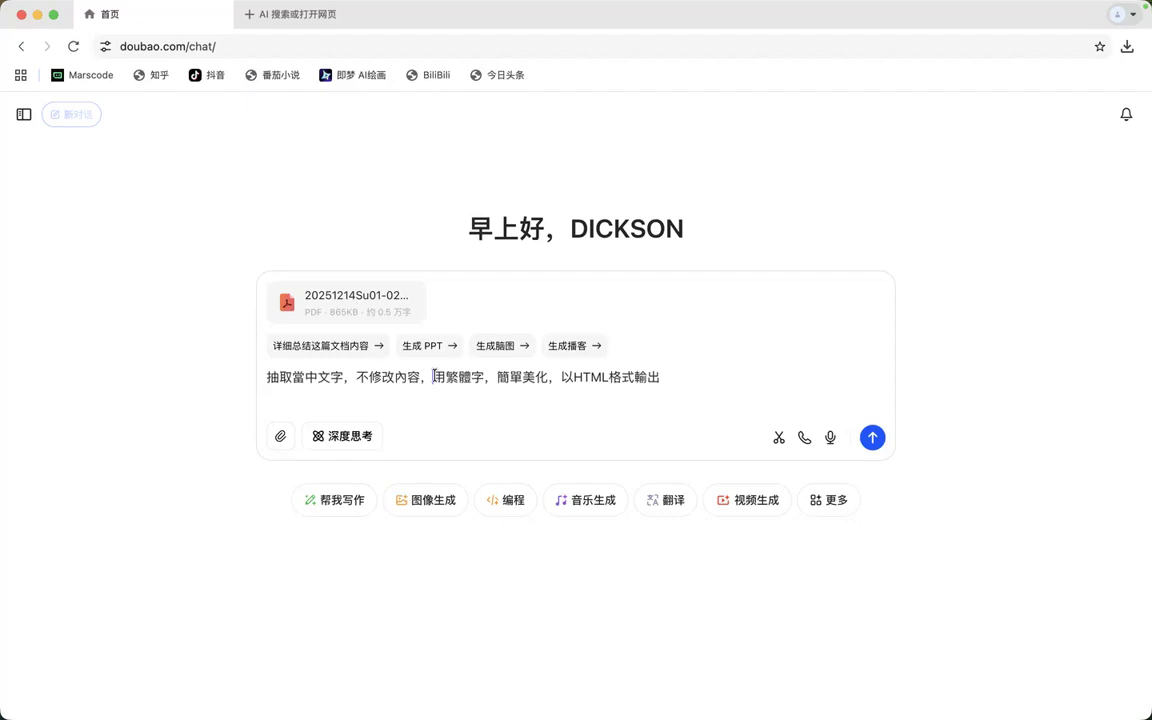
left_click(571, 377)
left_click(871, 439)
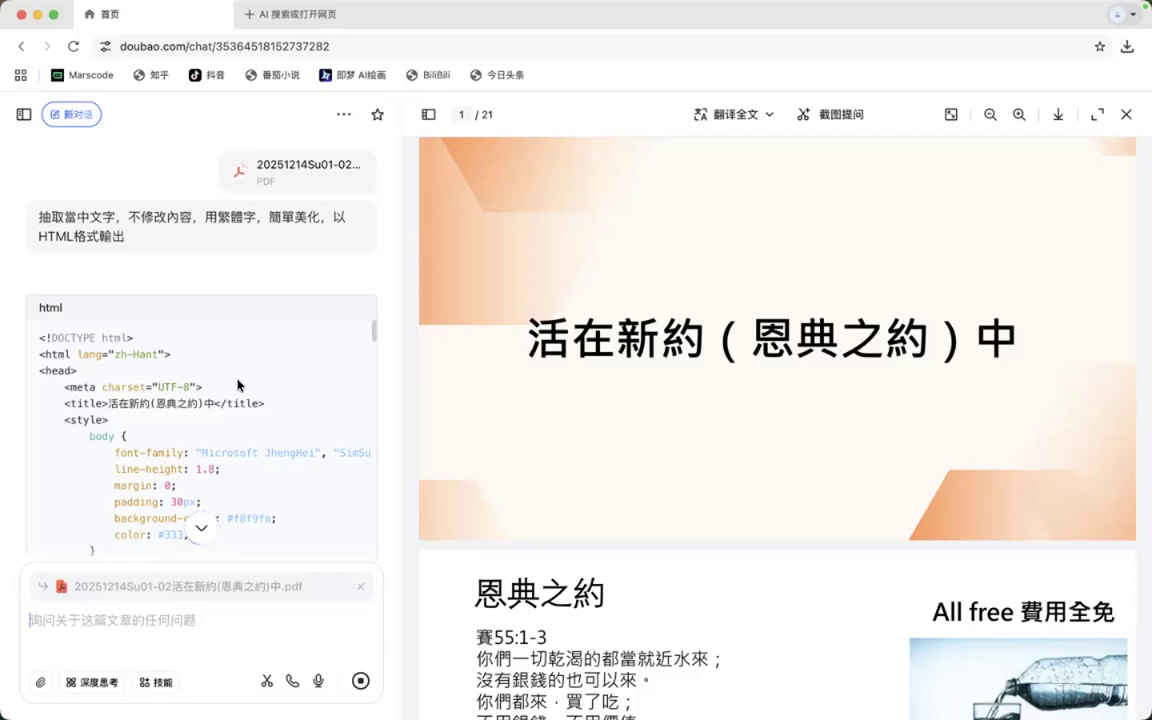
Look through the generated HTML code in the reply, checking the styles and the extracted text
scroll(236, 383, "down", 1)
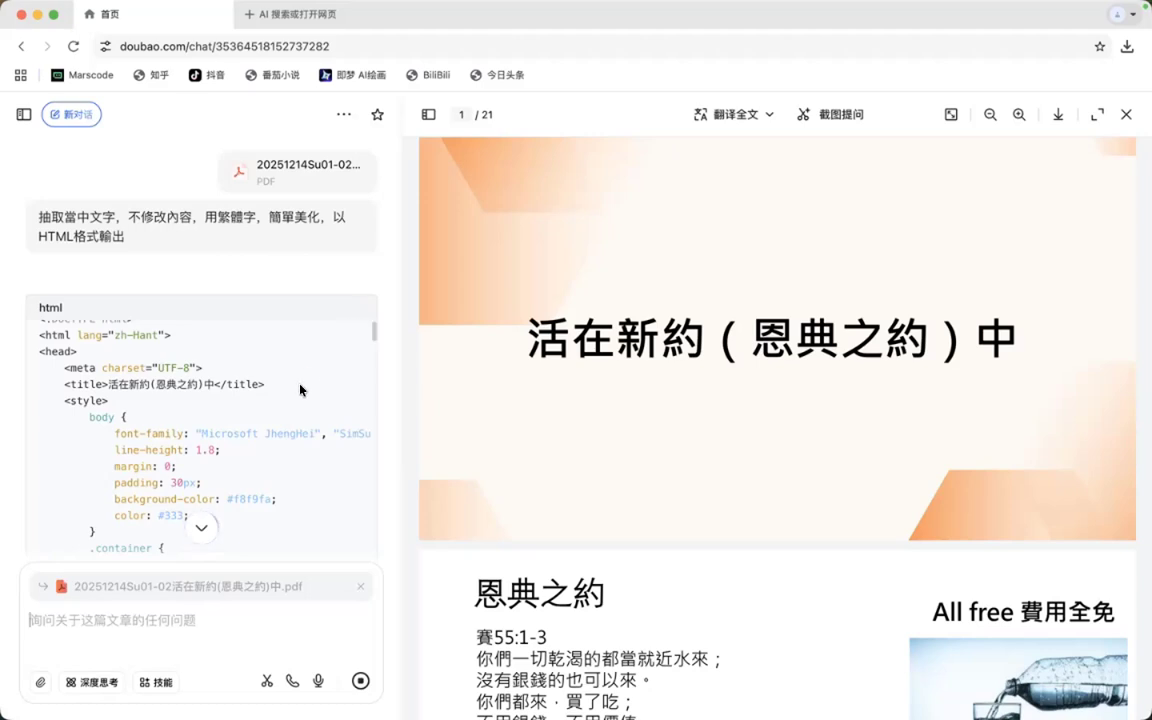
scroll(300, 390, "down", 1)
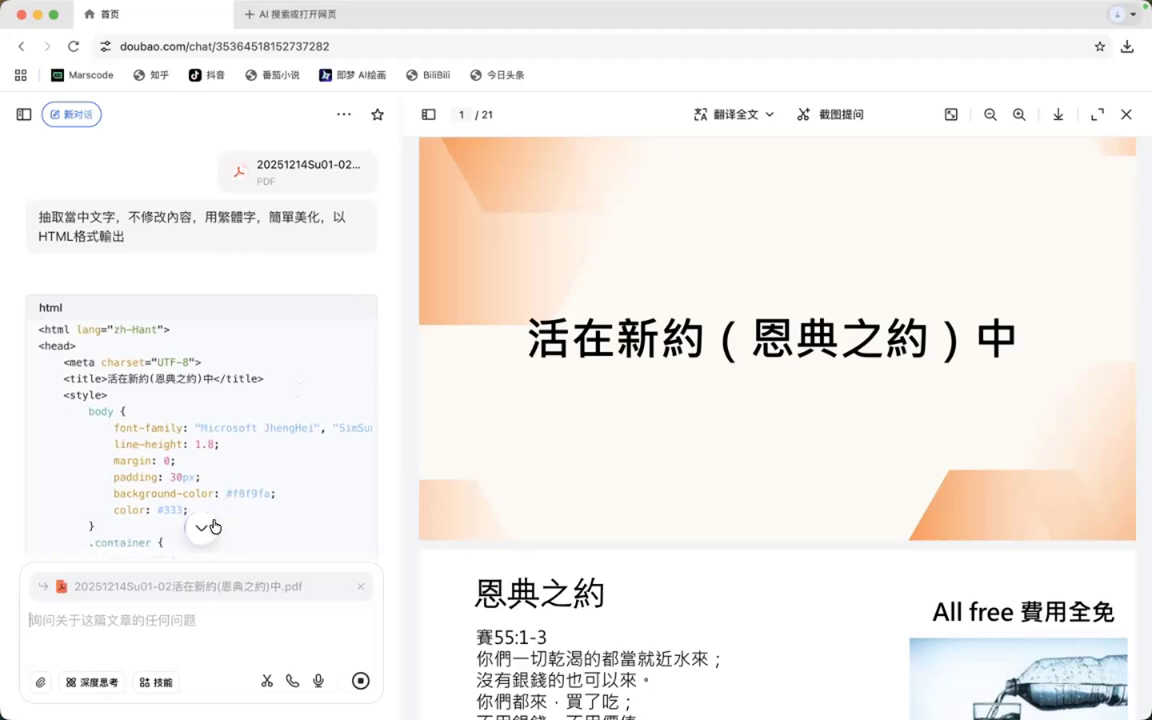
scroll(215, 515, "down", 5)
scroll(231, 498, "down", 15)
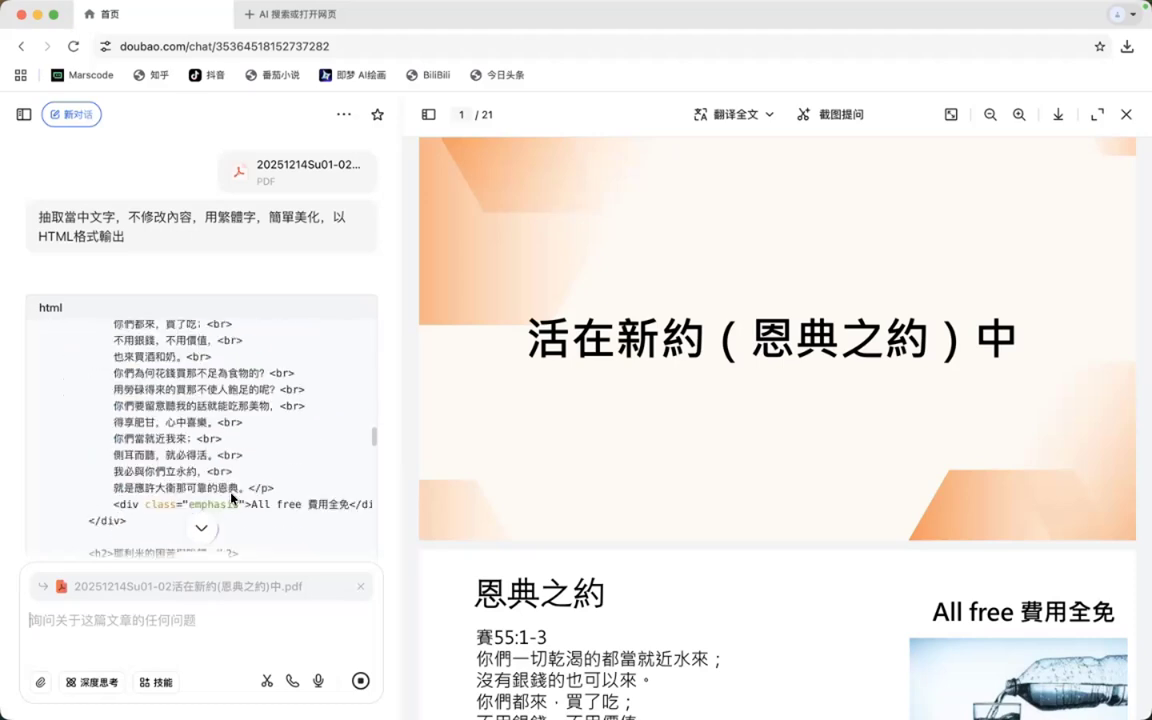
scroll(255, 436, "down", 2)
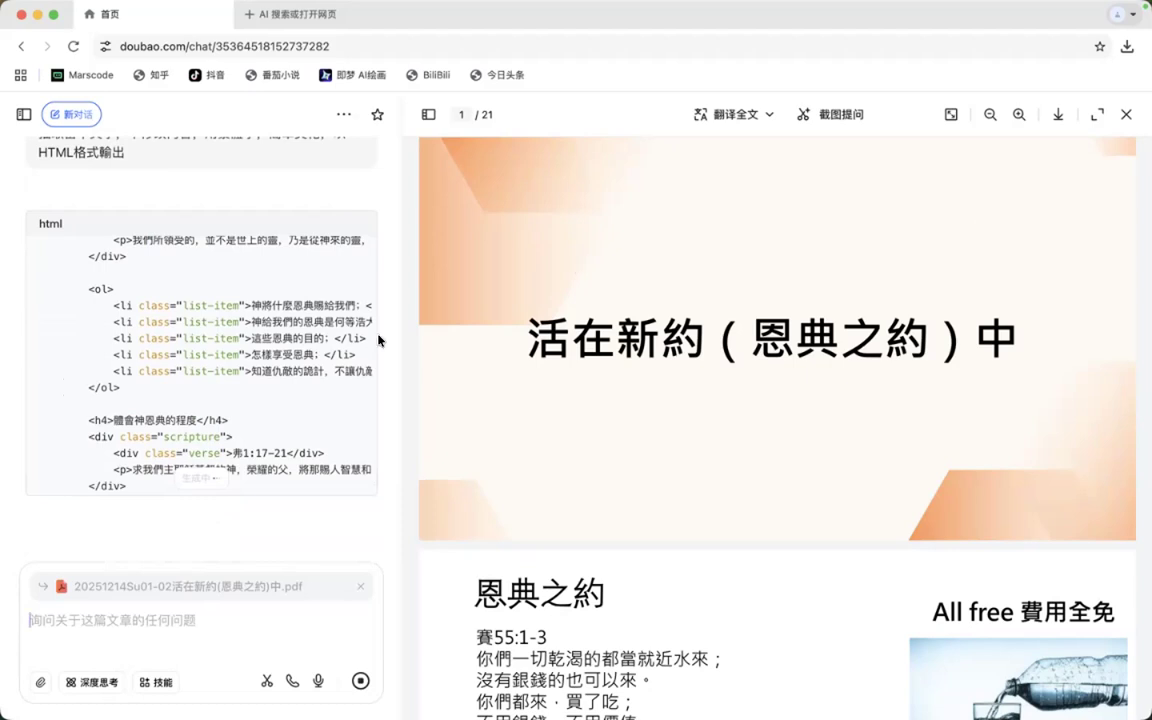
scroll(305, 347, "up", 1)
scroll(303, 348, "up", 2)
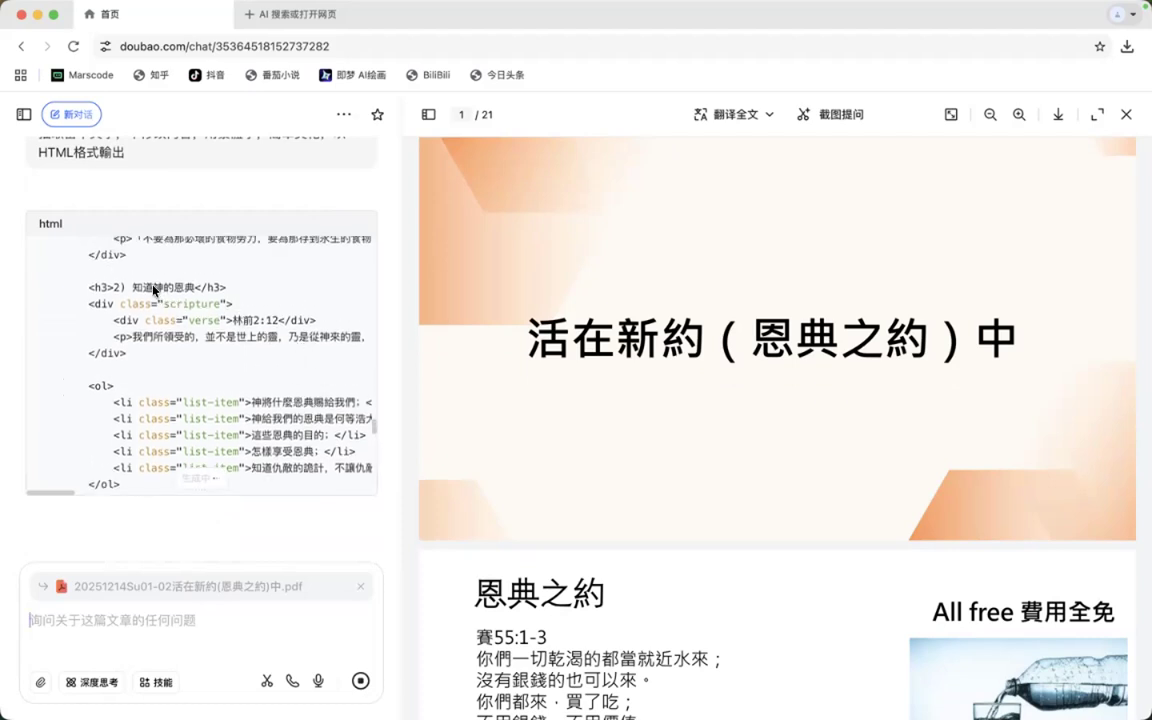
scroll(122, 300, "down", 2)
scroll(122, 300, "down", 10)
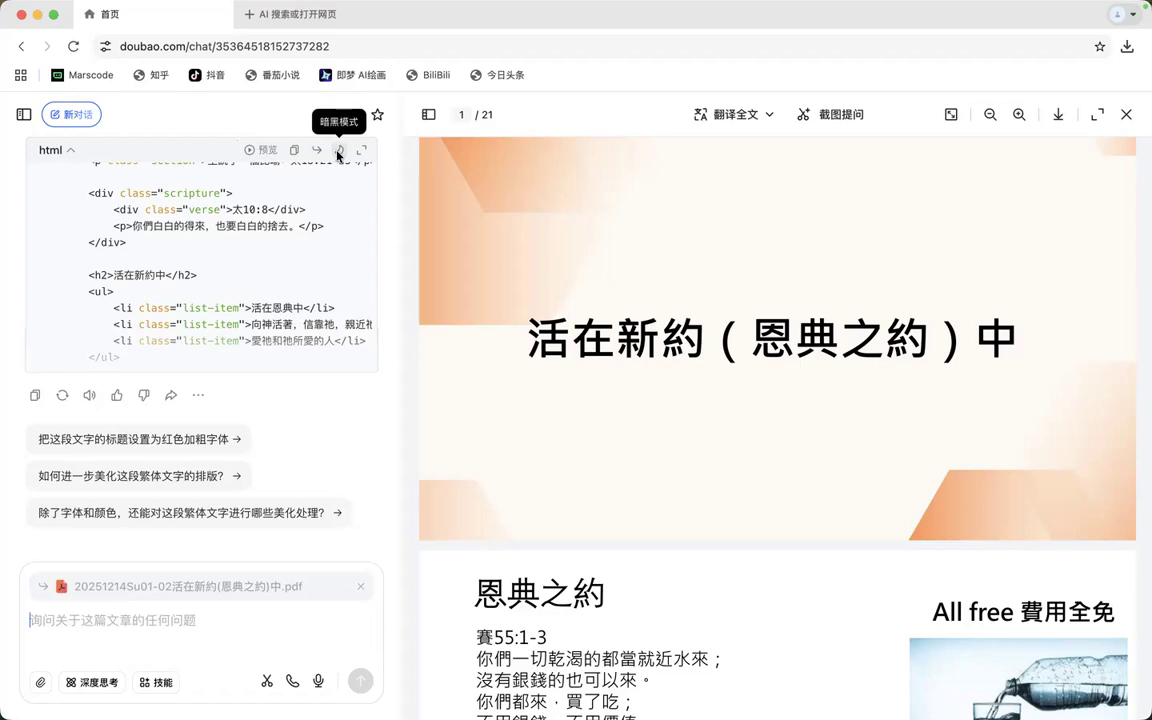
Preview the generated HTML page, review its content, and download it to the local computer
left_click(262, 149)
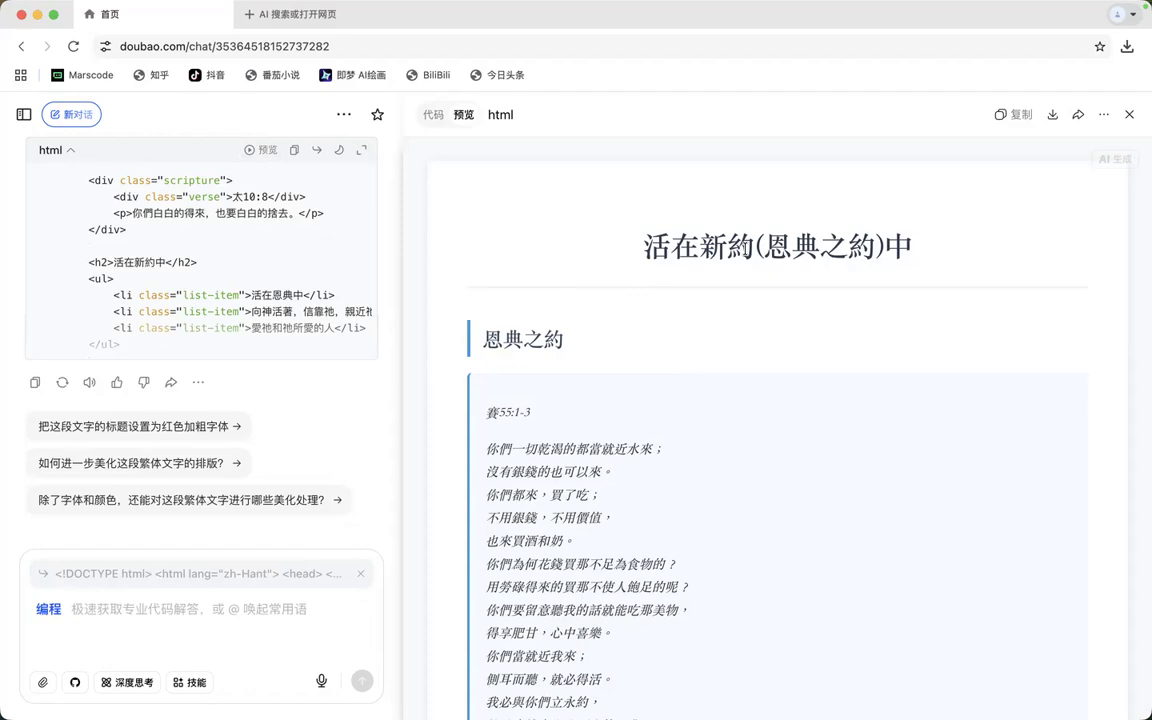
scroll(745, 249, "down", 5)
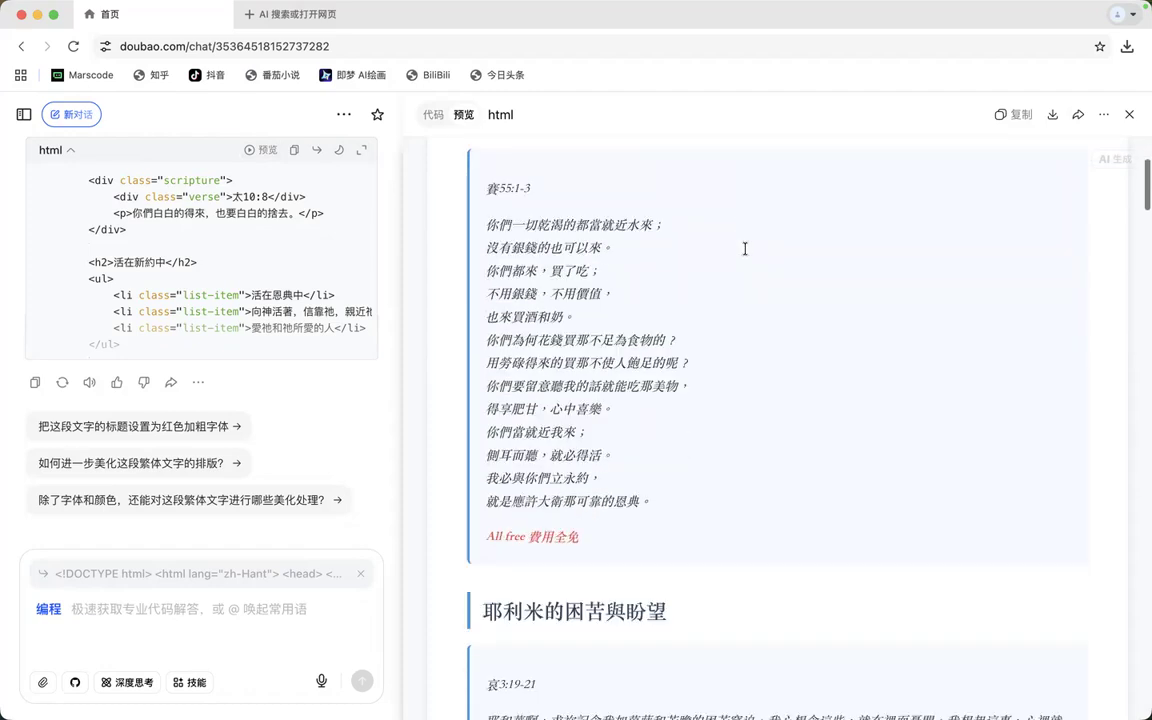
scroll(745, 249, "down", 15)
scroll(745, 249, "down", 12)
scroll(745, 249, "down", 13)
scroll(745, 249, "down", 4)
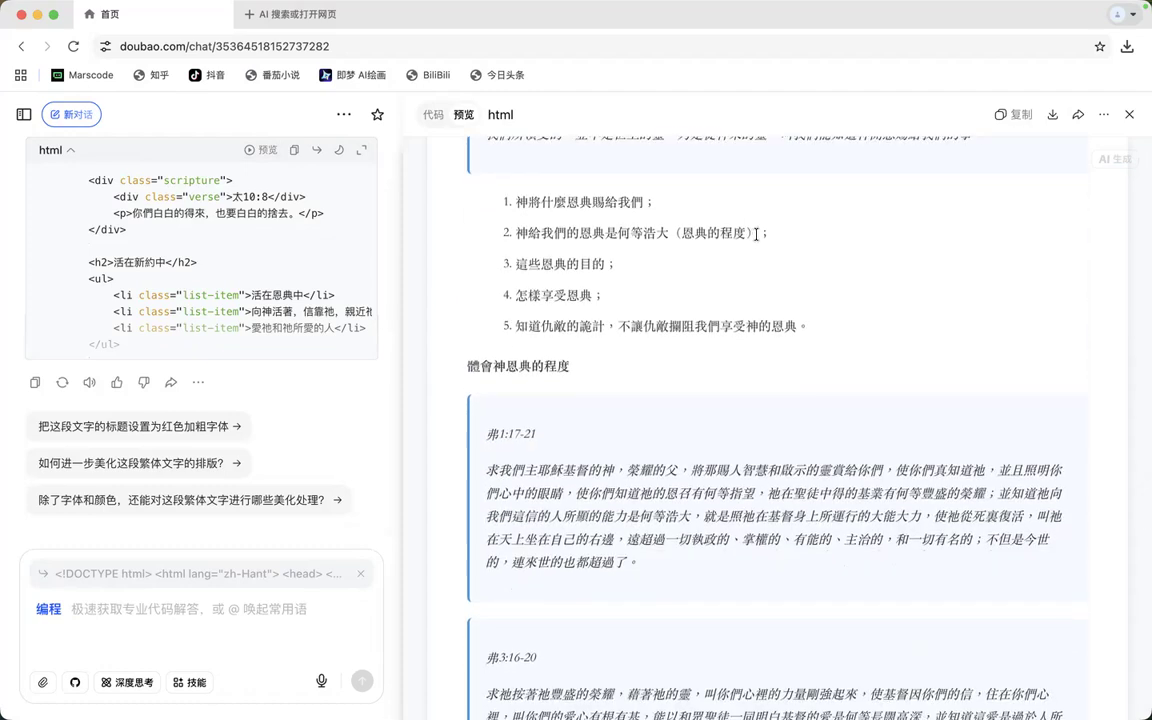
left_click(1047, 117)
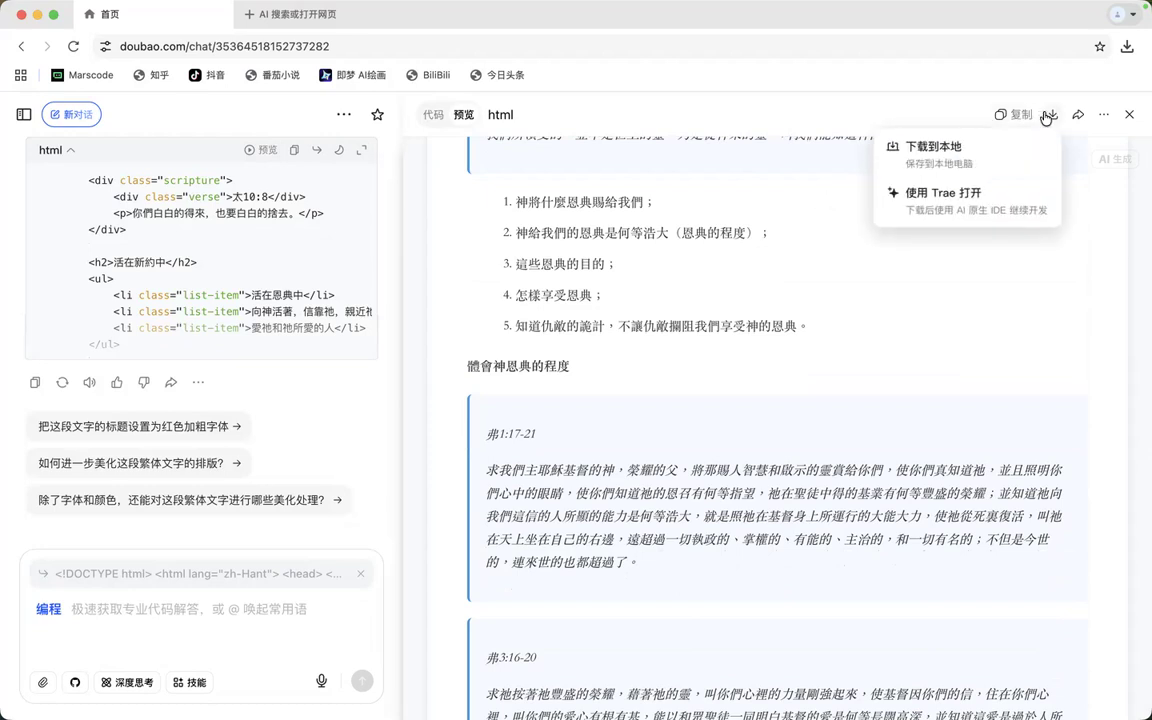
left_click(984, 151)
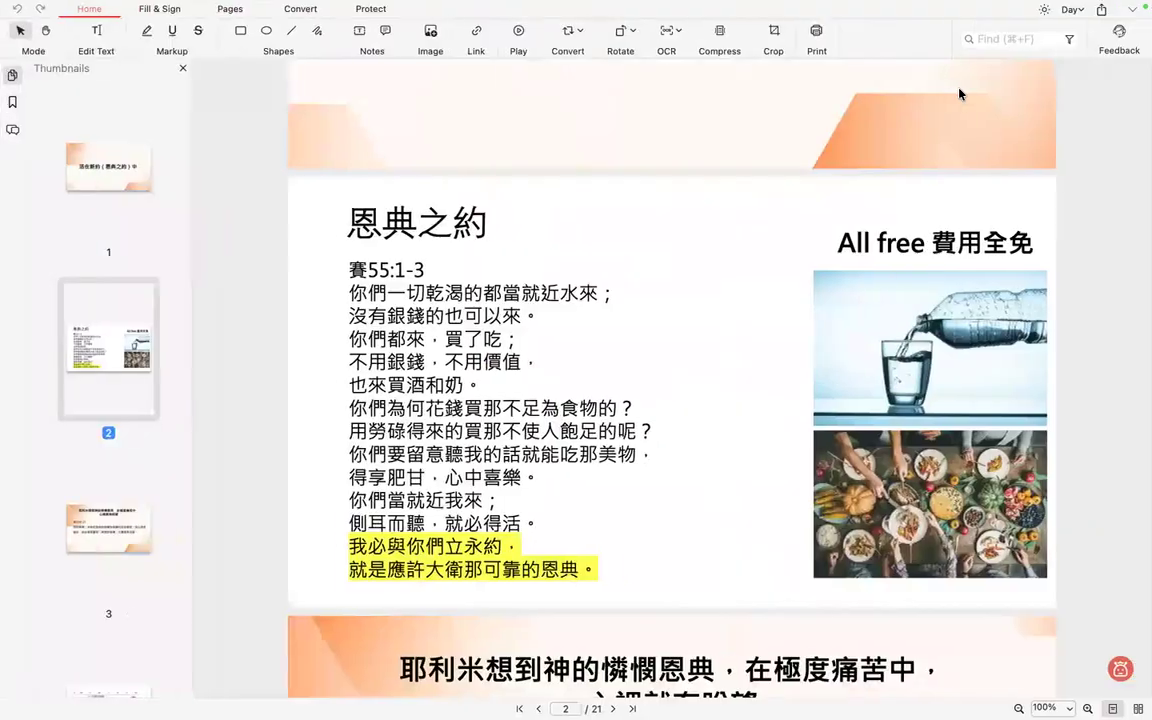
Switch to Finder and open the downloaded 未命名 (14).html from 下載項目 with Microsoft Word
key("ctrl+Up")
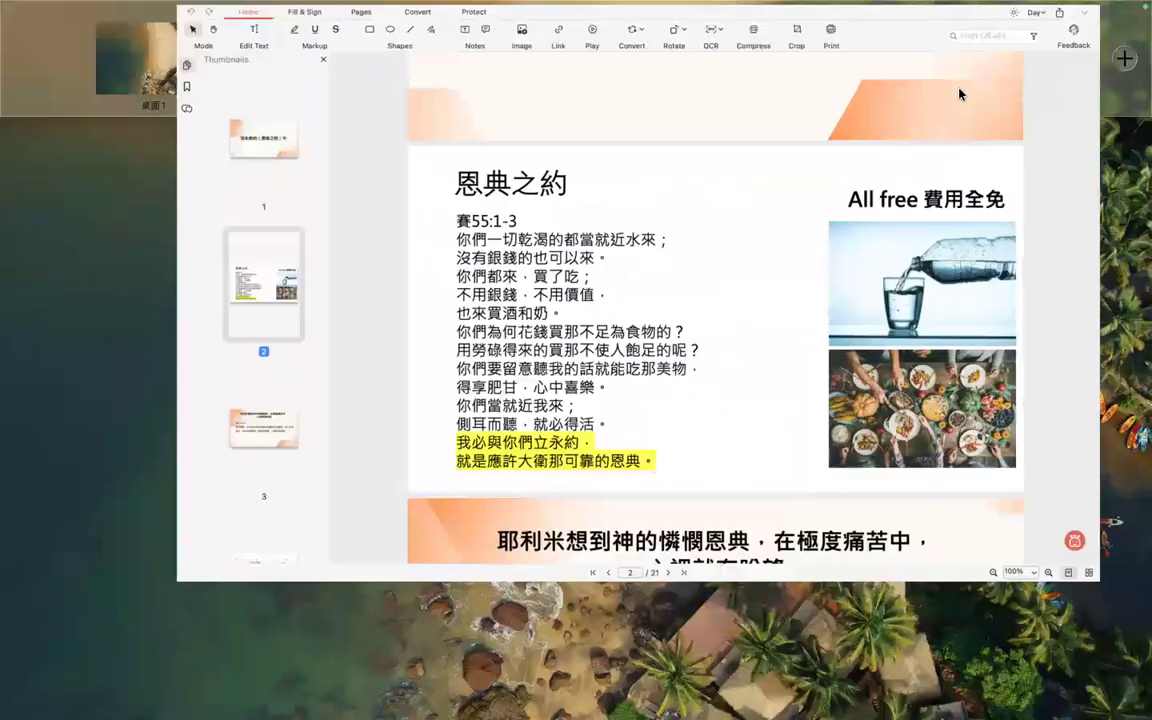
left_click(719, 44)
key("ctrl+Up")
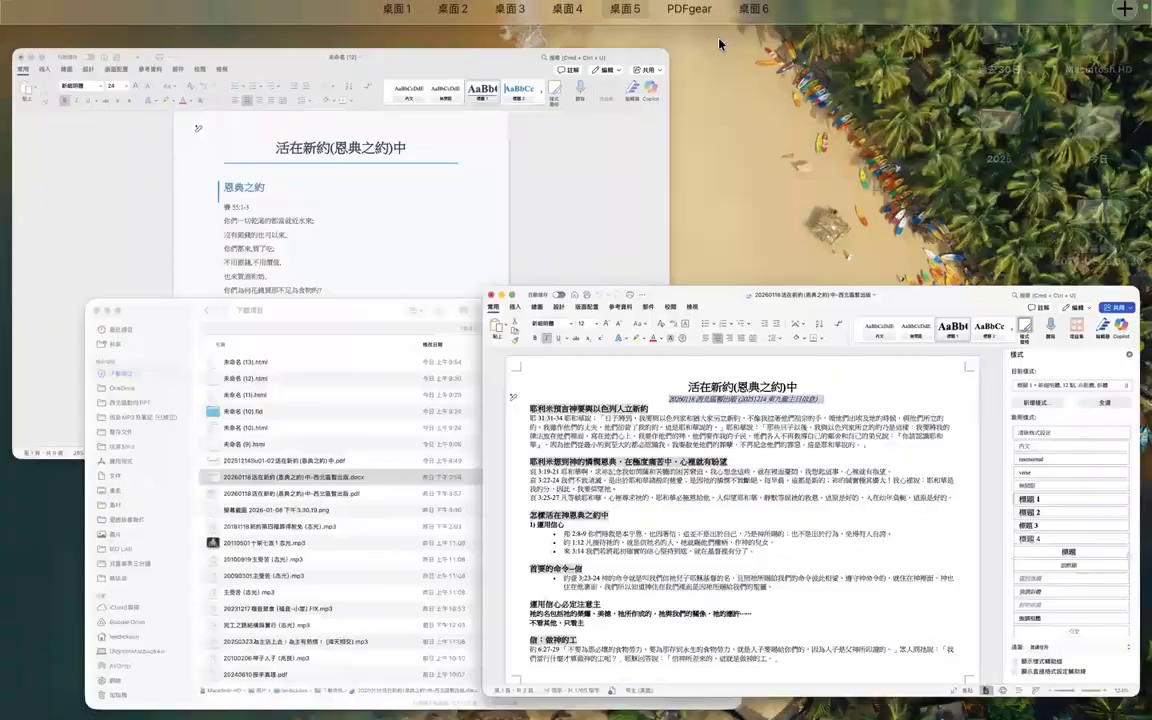
left_click(275, 458)
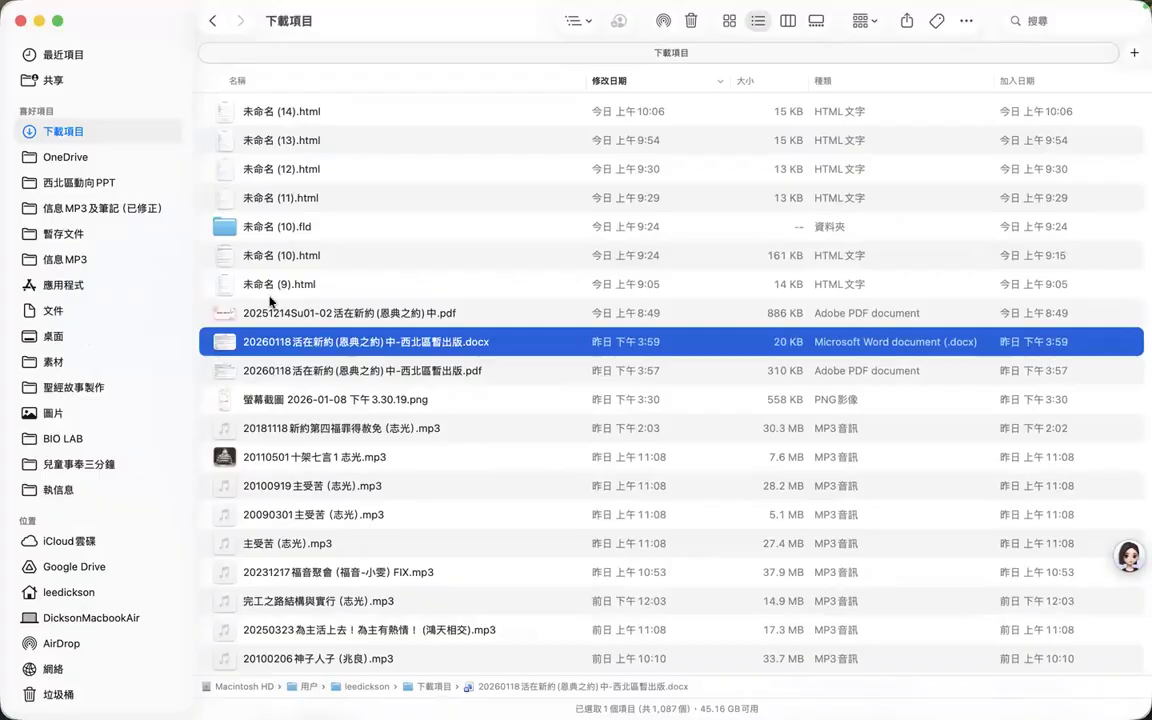
left_click(307, 116)
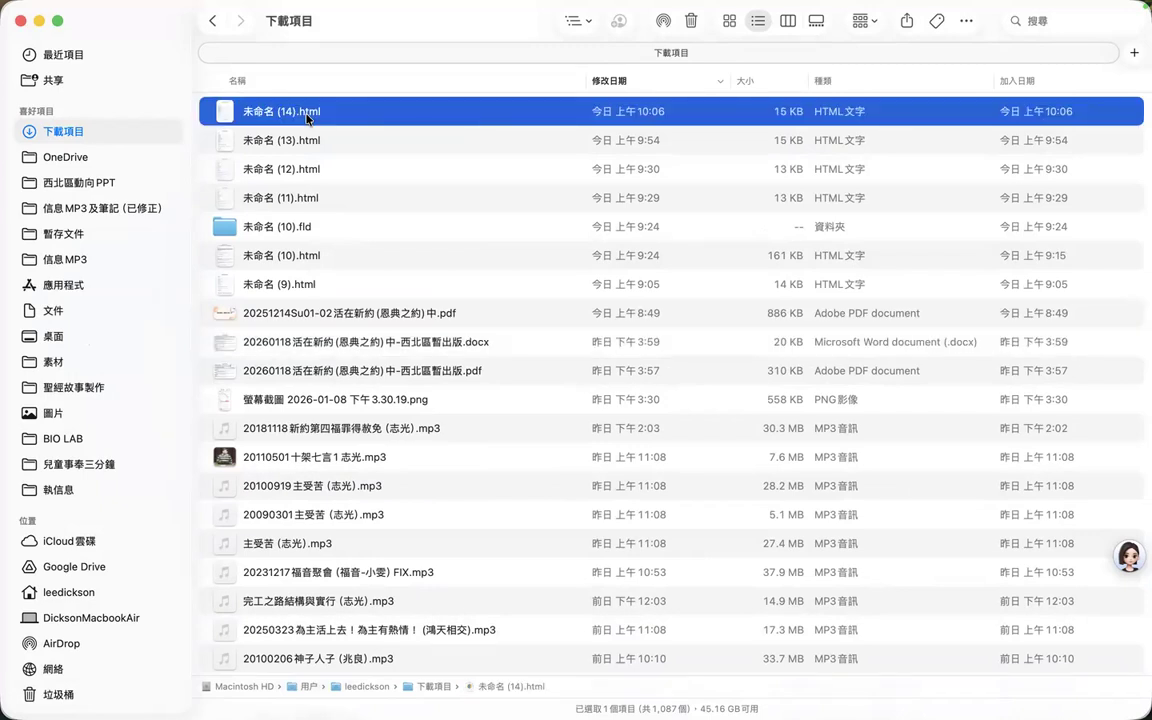
right_click(307, 116)
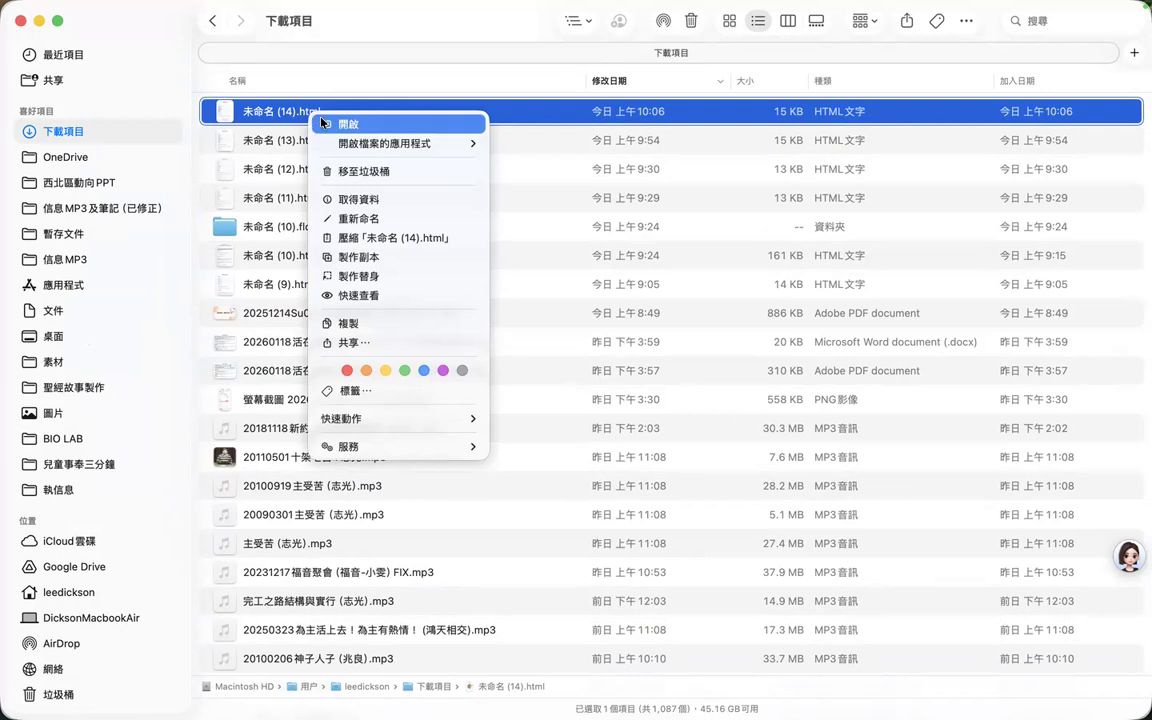
mouse_move(358, 145)
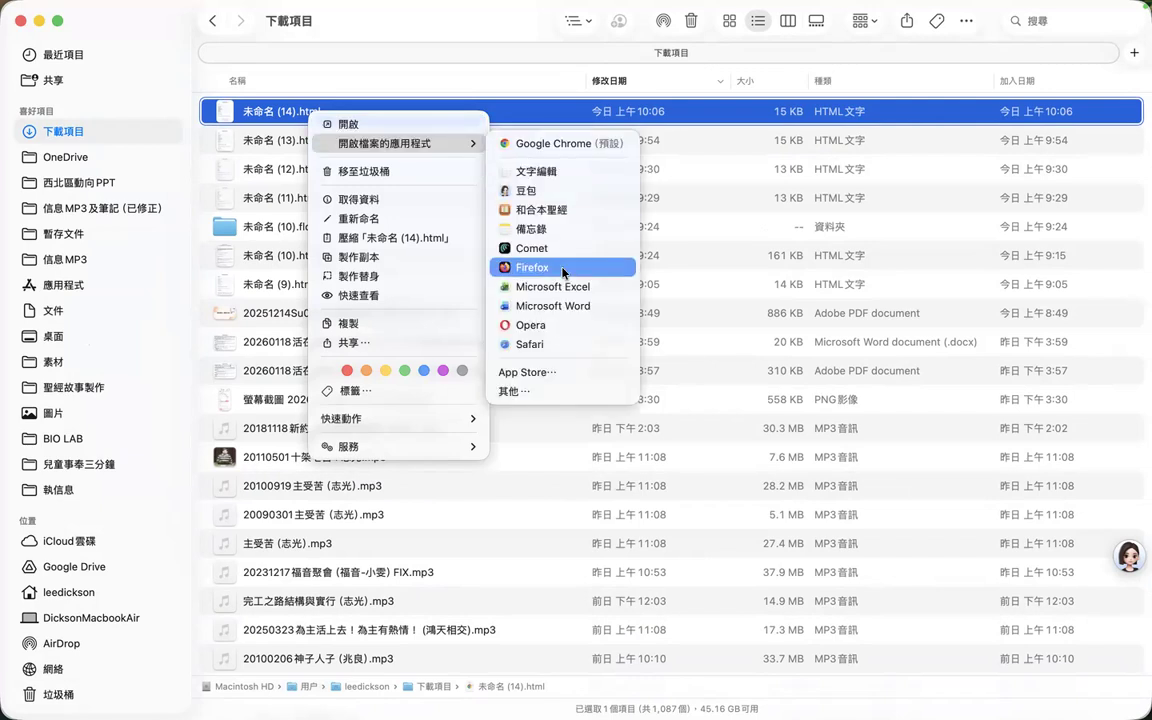
left_click(549, 307)
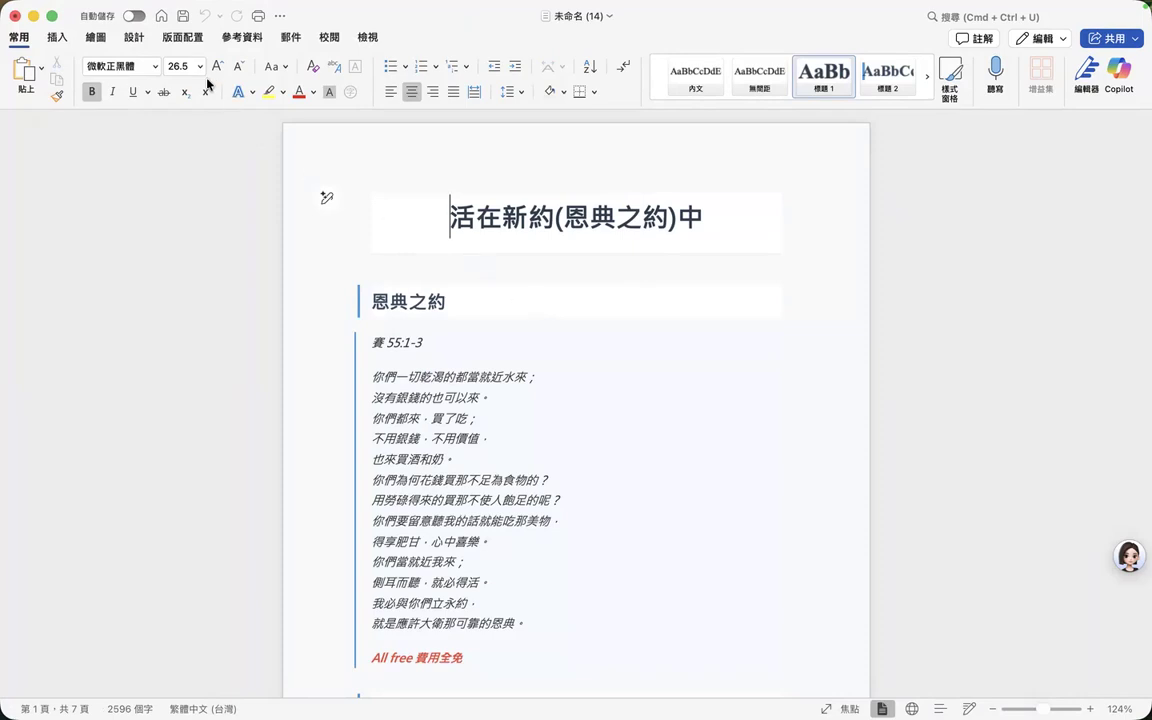
Set the document's page margins to 窄 (1.27 cm on all sides) and its orientation to landscape
left_click(187, 40)
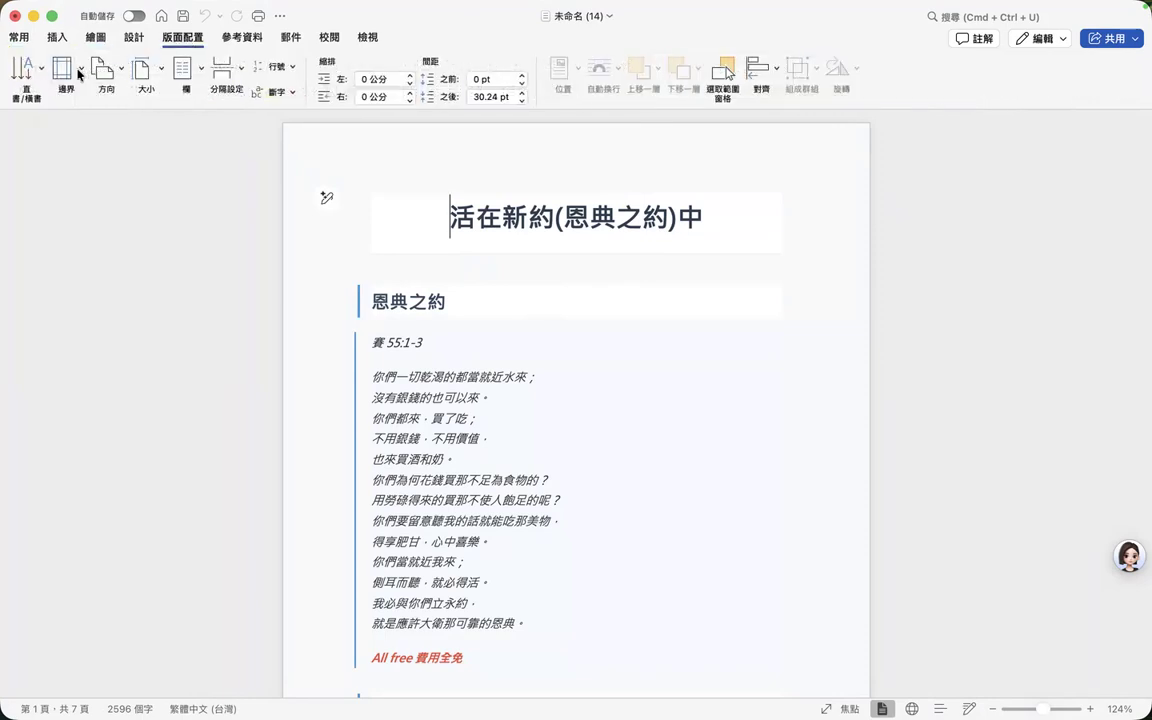
left_click(79, 72)
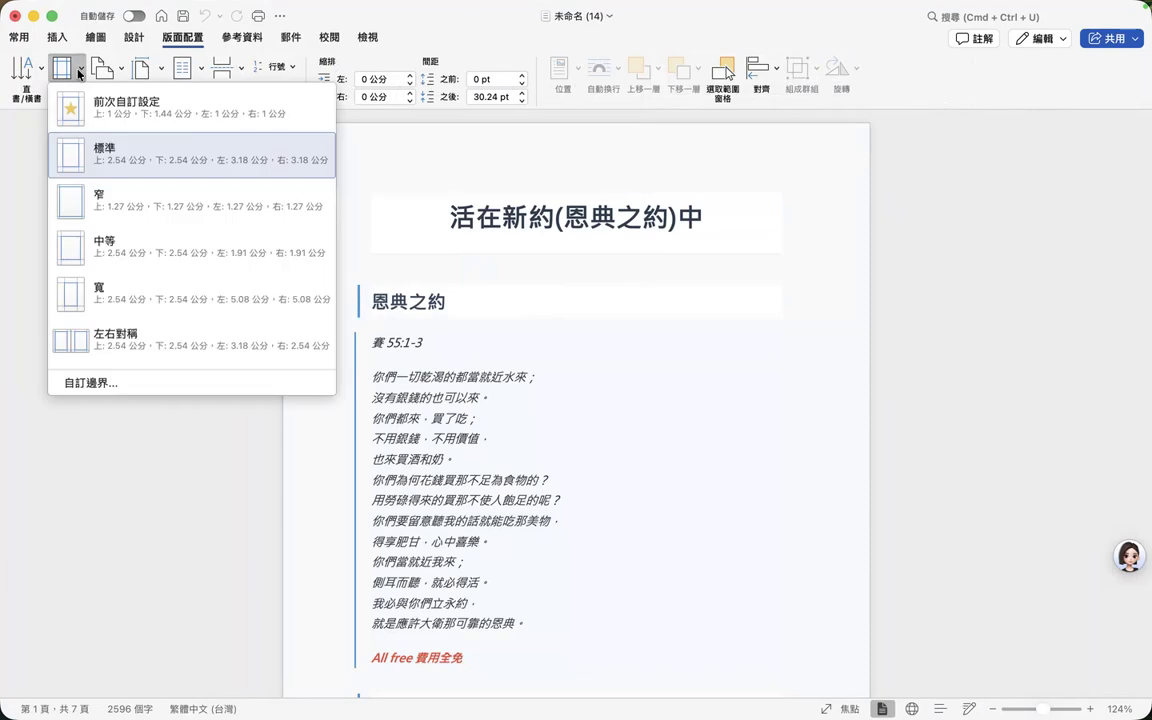
left_click(141, 207)
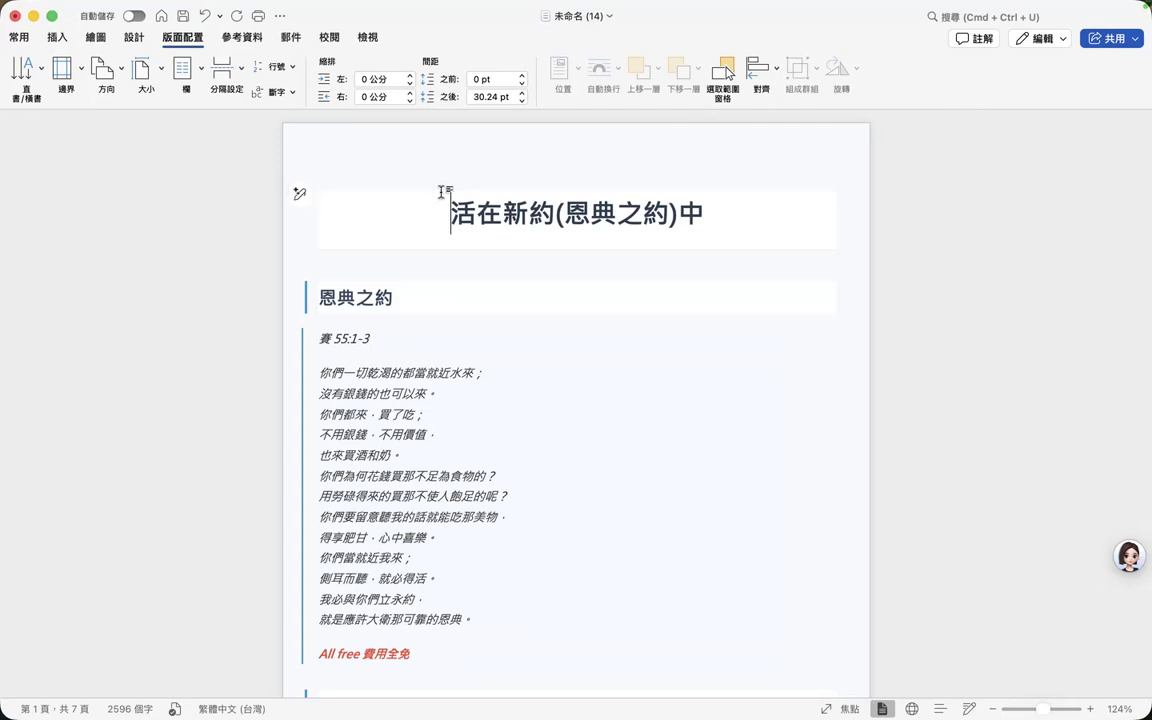
left_click(111, 79)
left_click(113, 134)
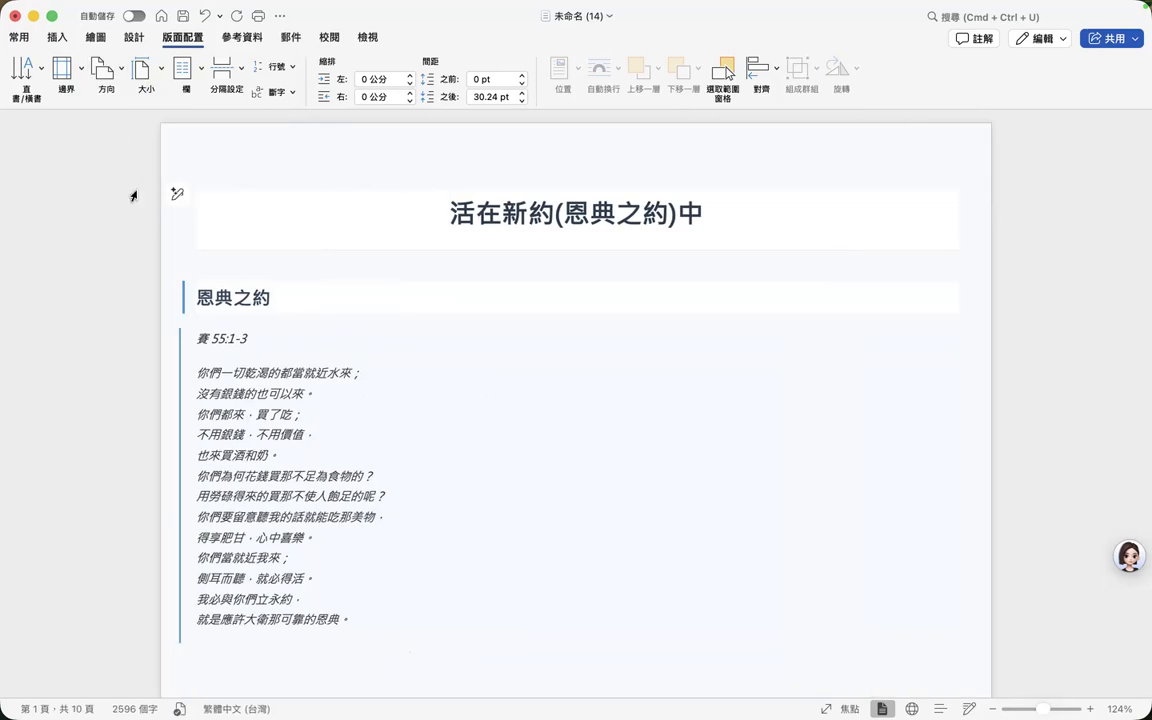
scroll(367, 182, "down", 3)
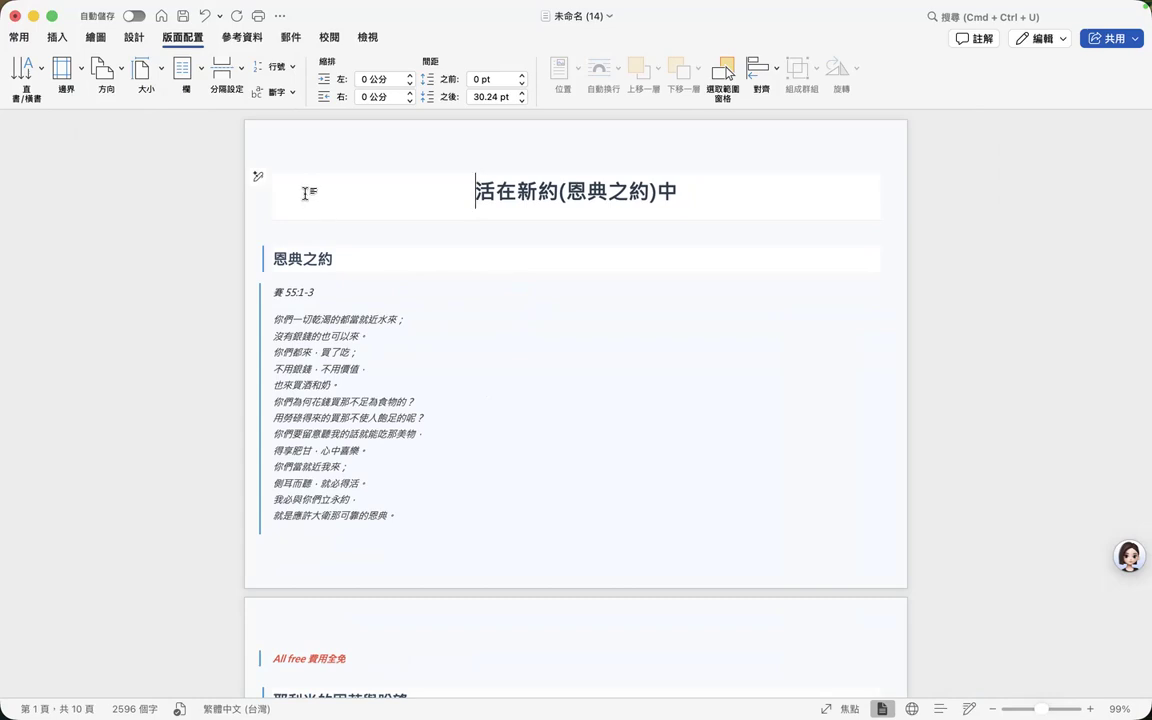
Lay out the document text in two columns and check the pages
left_click(179, 77)
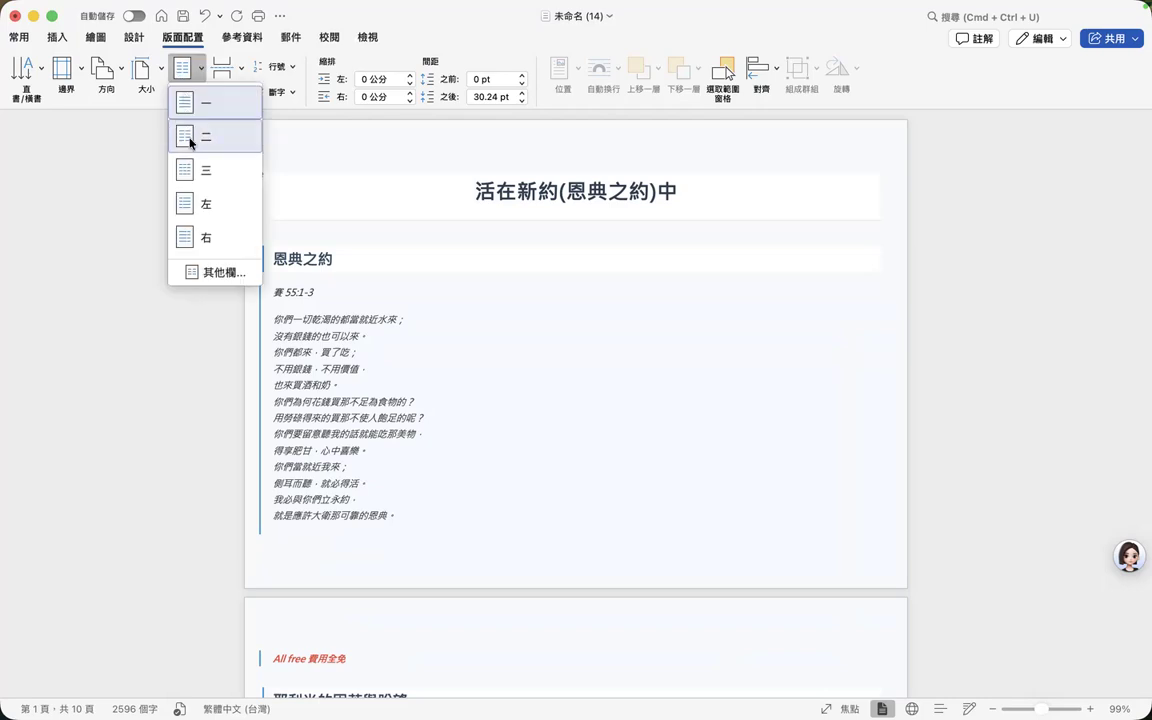
left_click(190, 142)
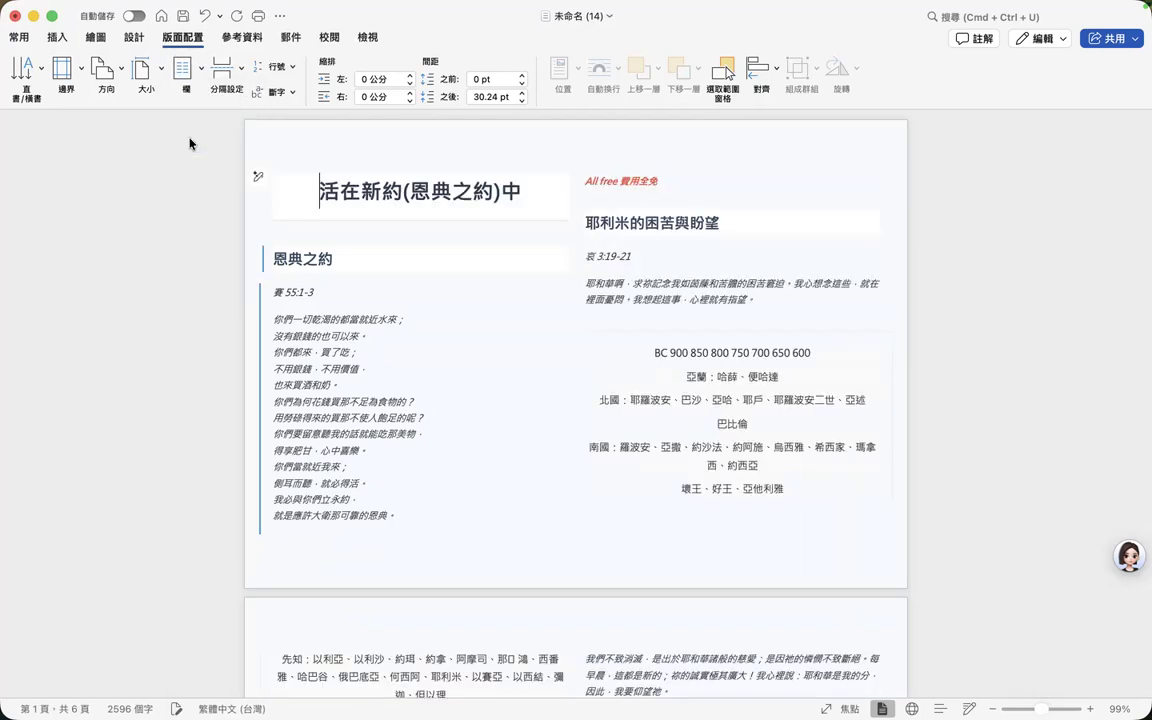
scroll(478, 288, "down", 5)
scroll(478, 288, "down", 10)
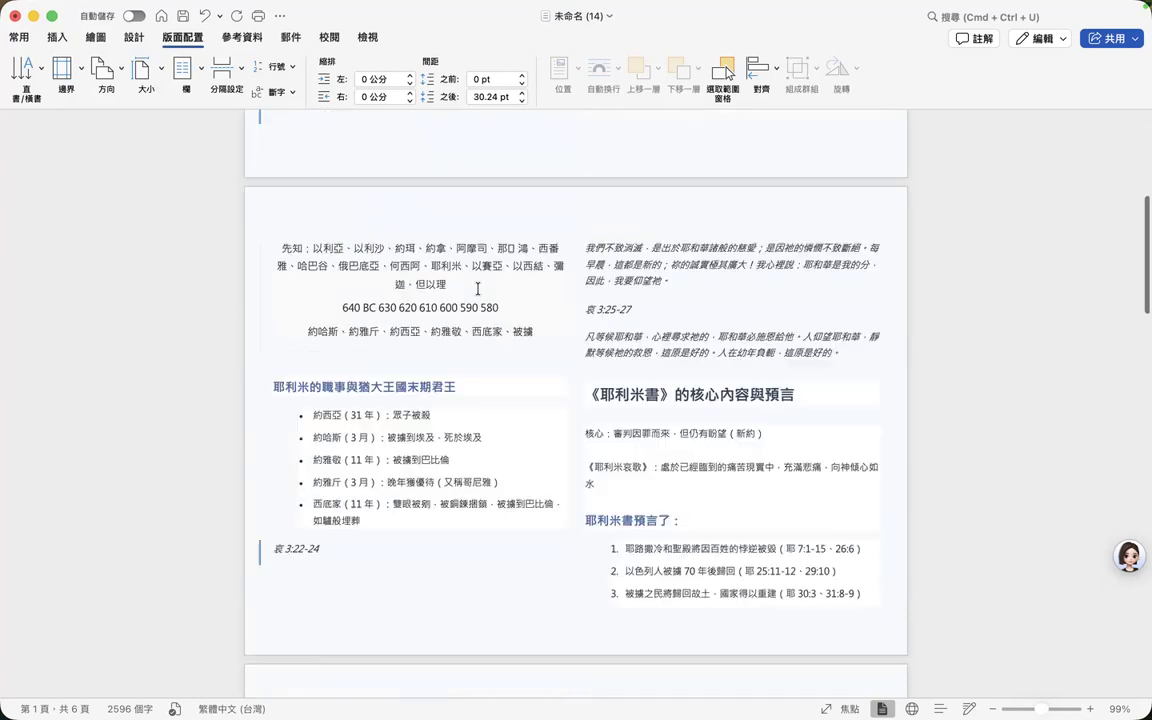
scroll(478, 288, "down", 10)
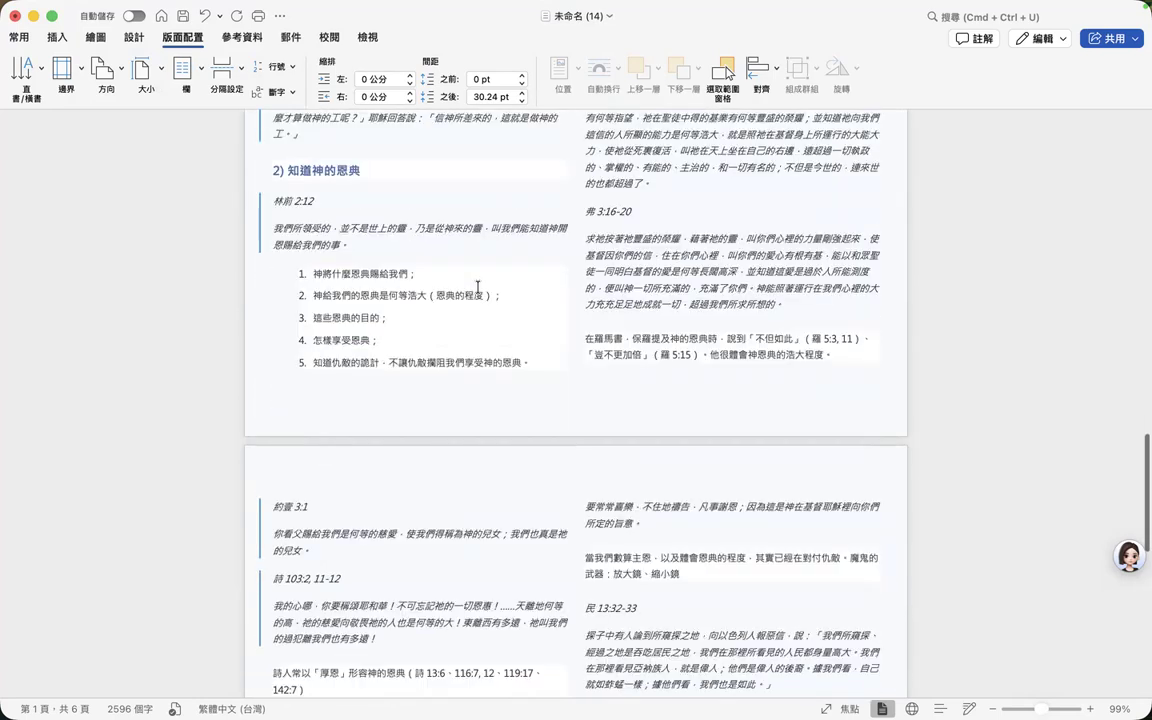
Undo the two-column layout applied to the whole document
scroll(478, 288, "up", 20)
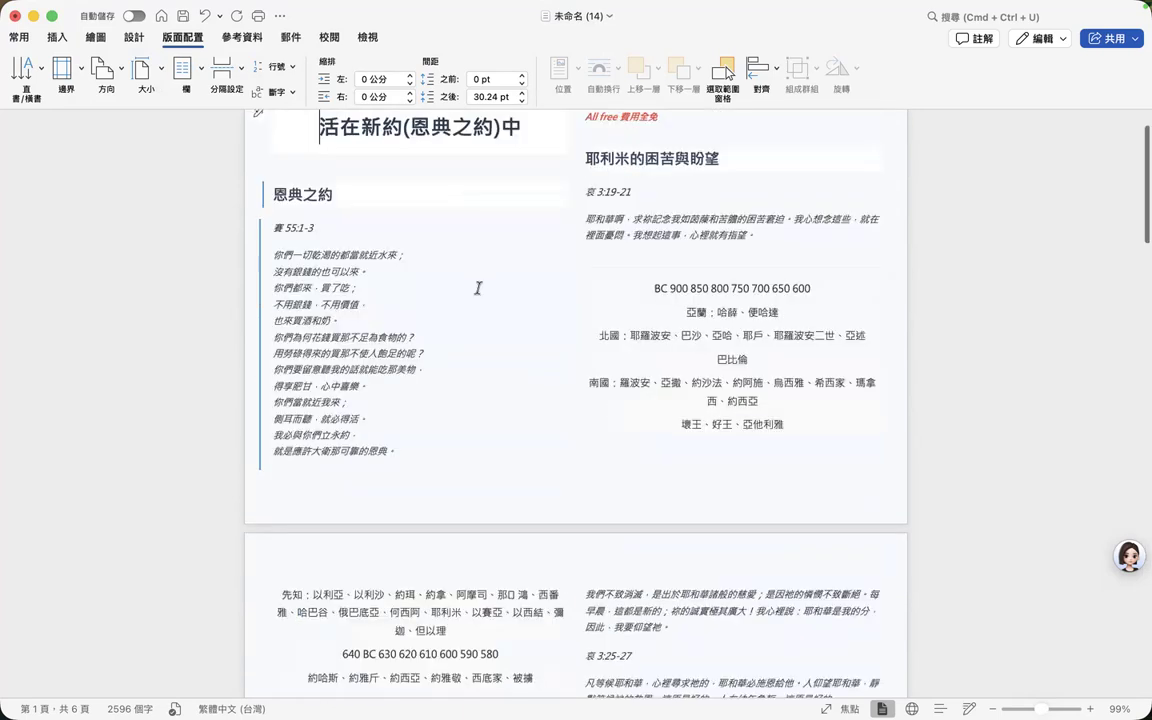
left_click(445, 197)
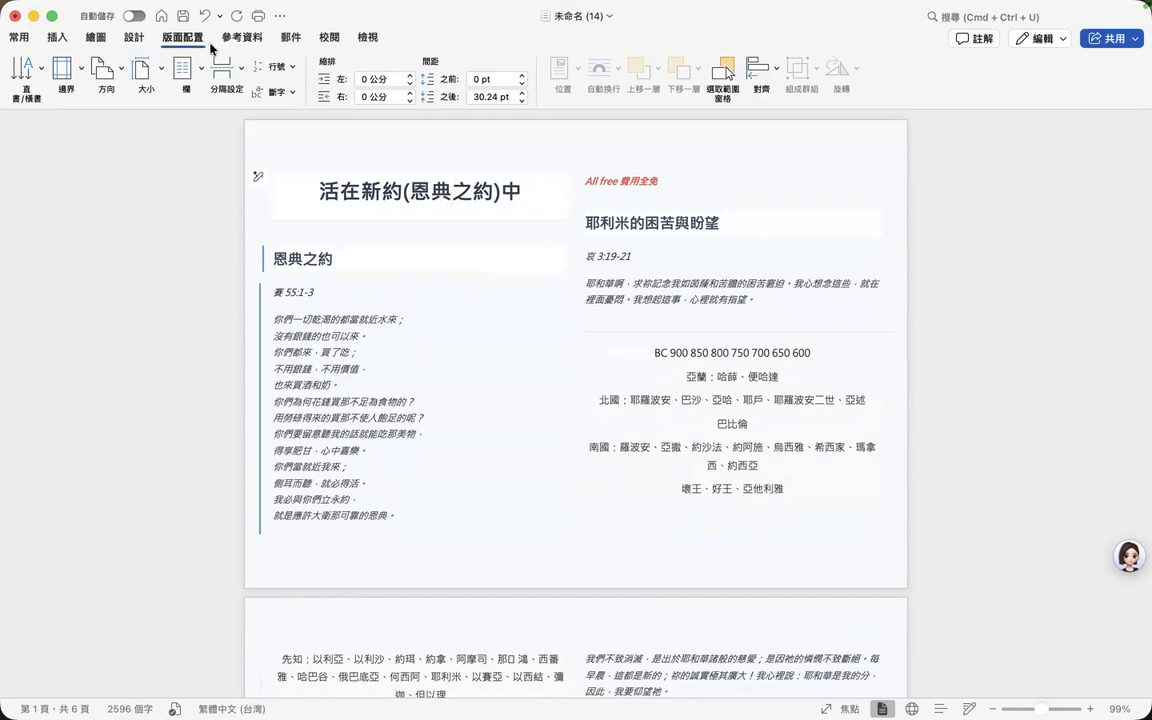
left_click(206, 17)
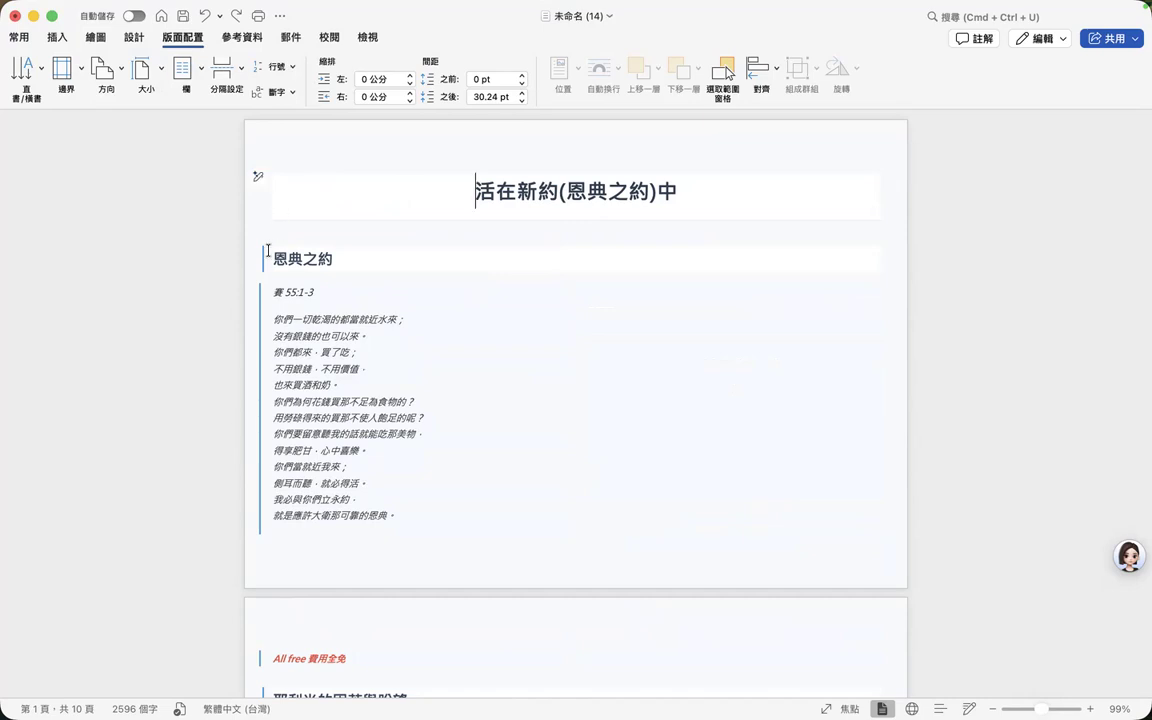
Lay out only the text from the 恩典之約 heading to the document's end in two columns, leaving out the main title
left_click_drag(252, 248, 533, 625)
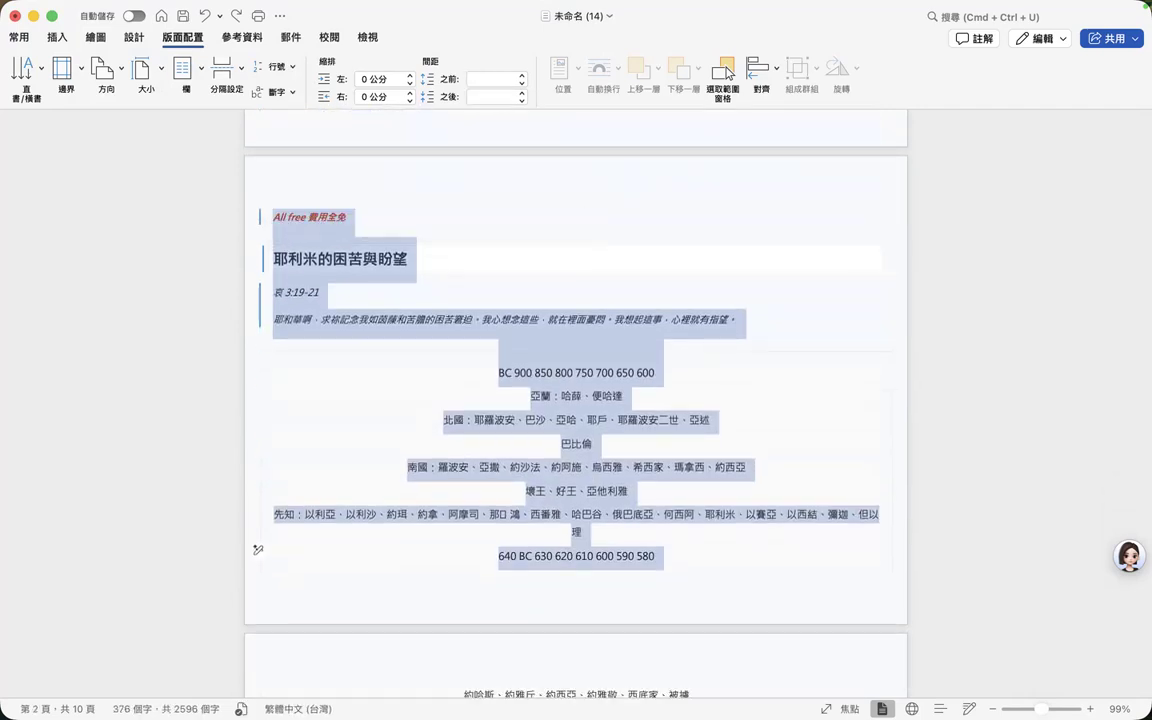
scroll(533, 625, "down", 15)
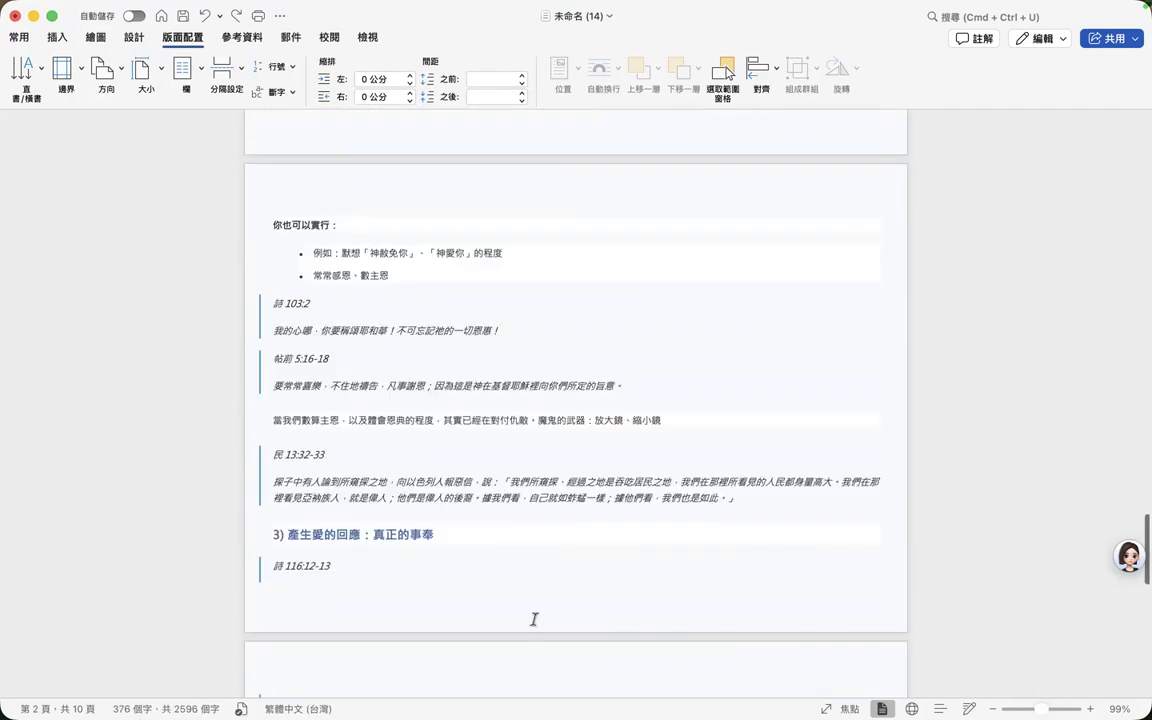
scroll(533, 620, "down", 5)
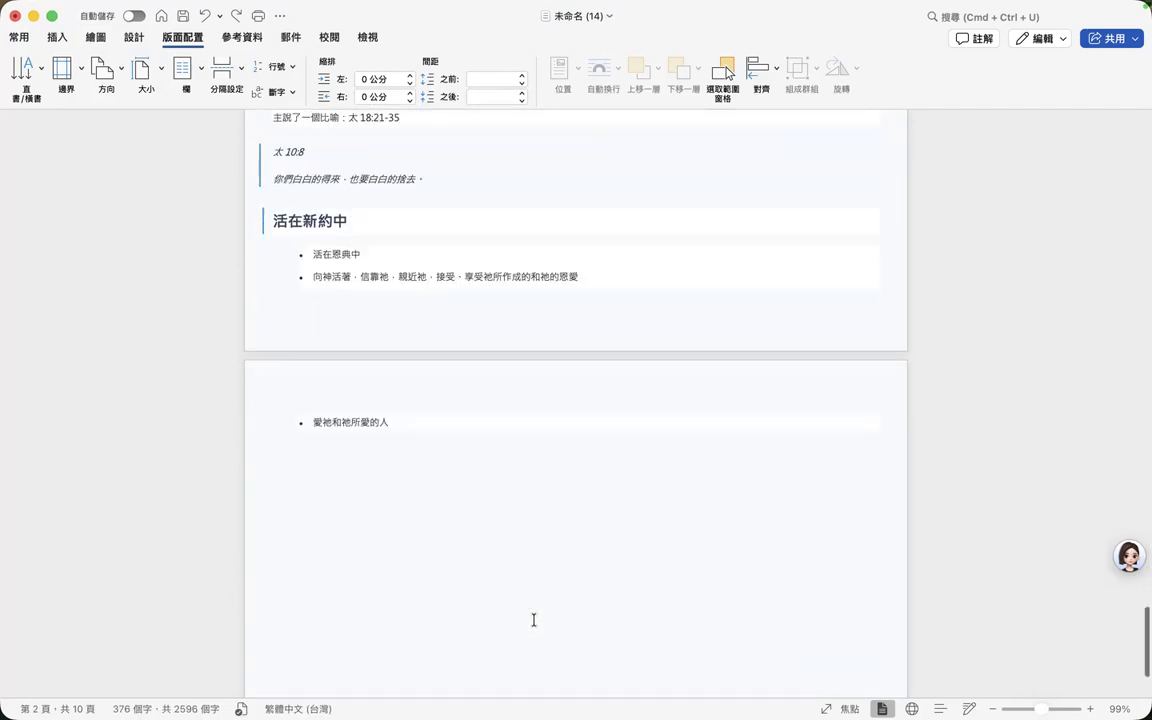
left_click(475, 423, "shift")
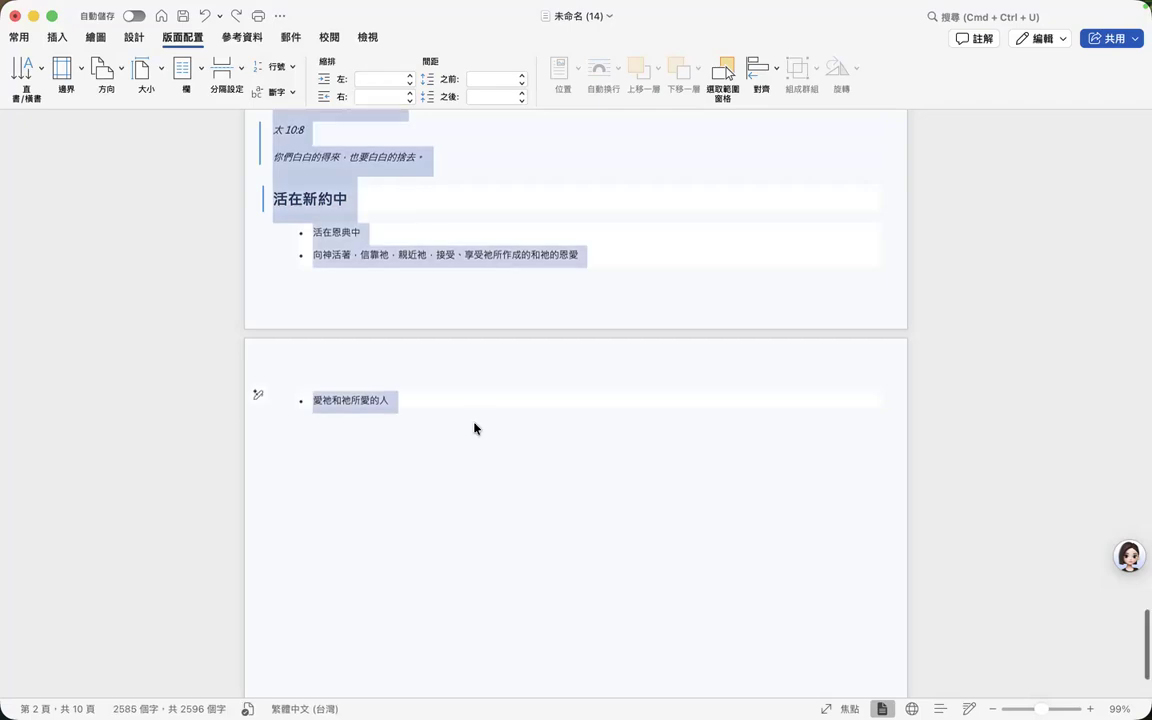
scroll(475, 428, "up", 10)
scroll(475, 428, "up", 15)
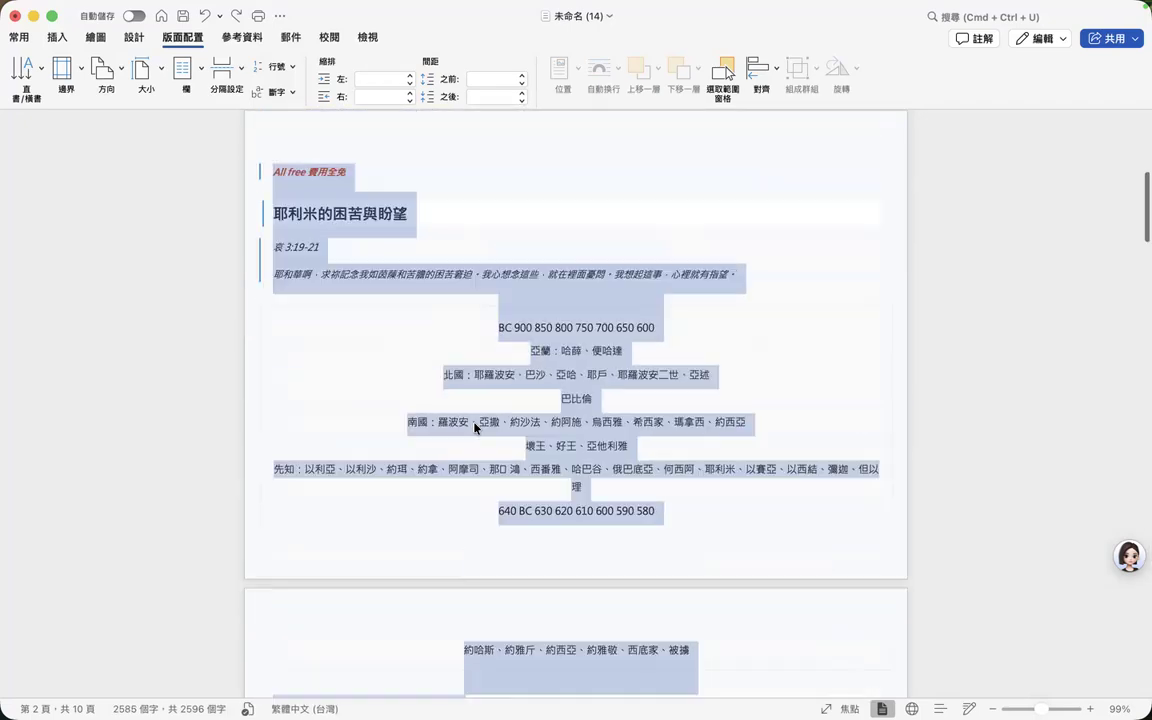
scroll(475, 428, "up", 5)
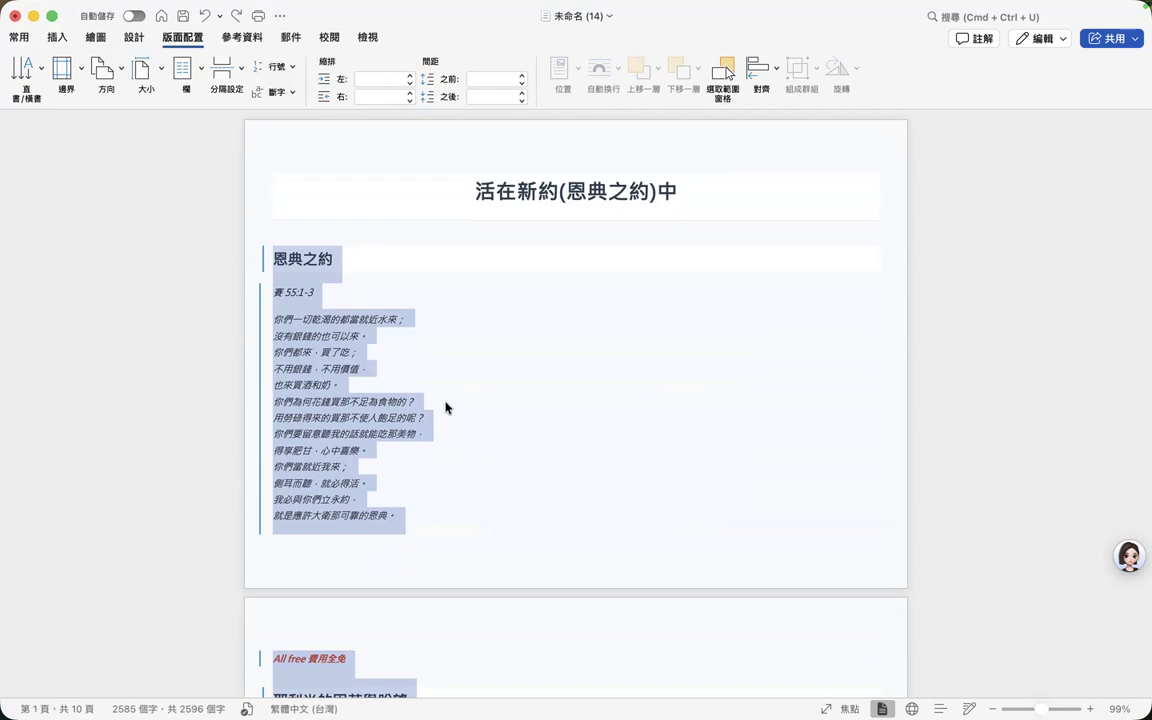
left_click(182, 72)
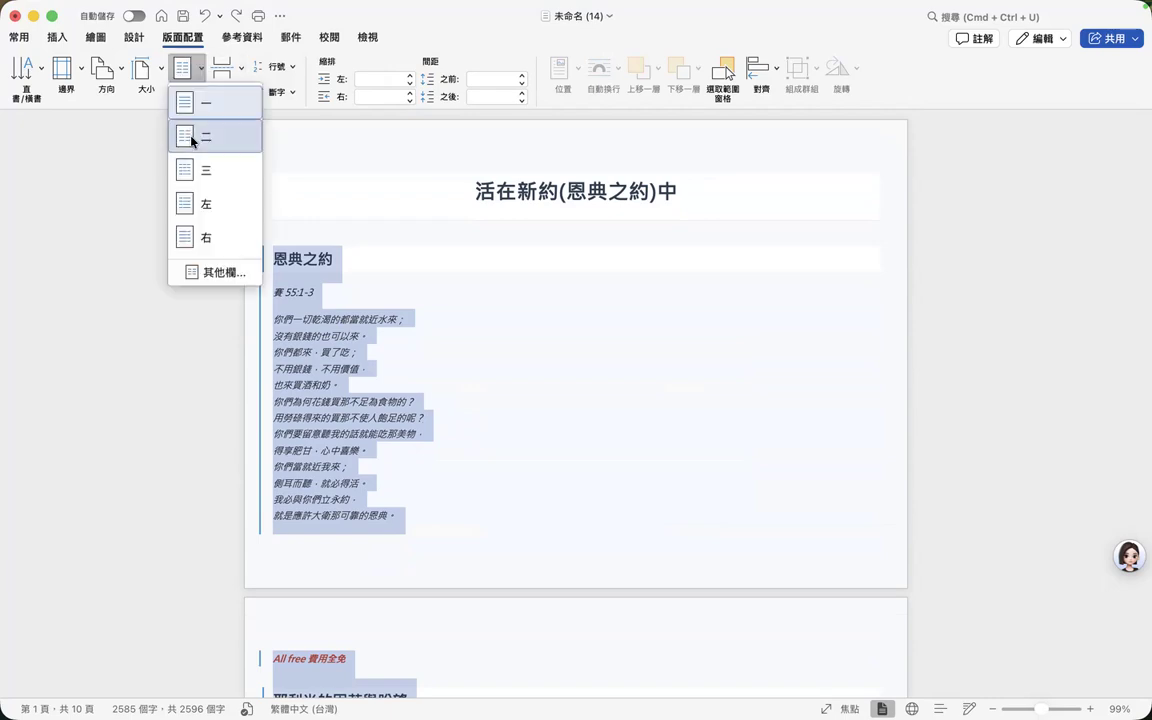
left_click(189, 135)
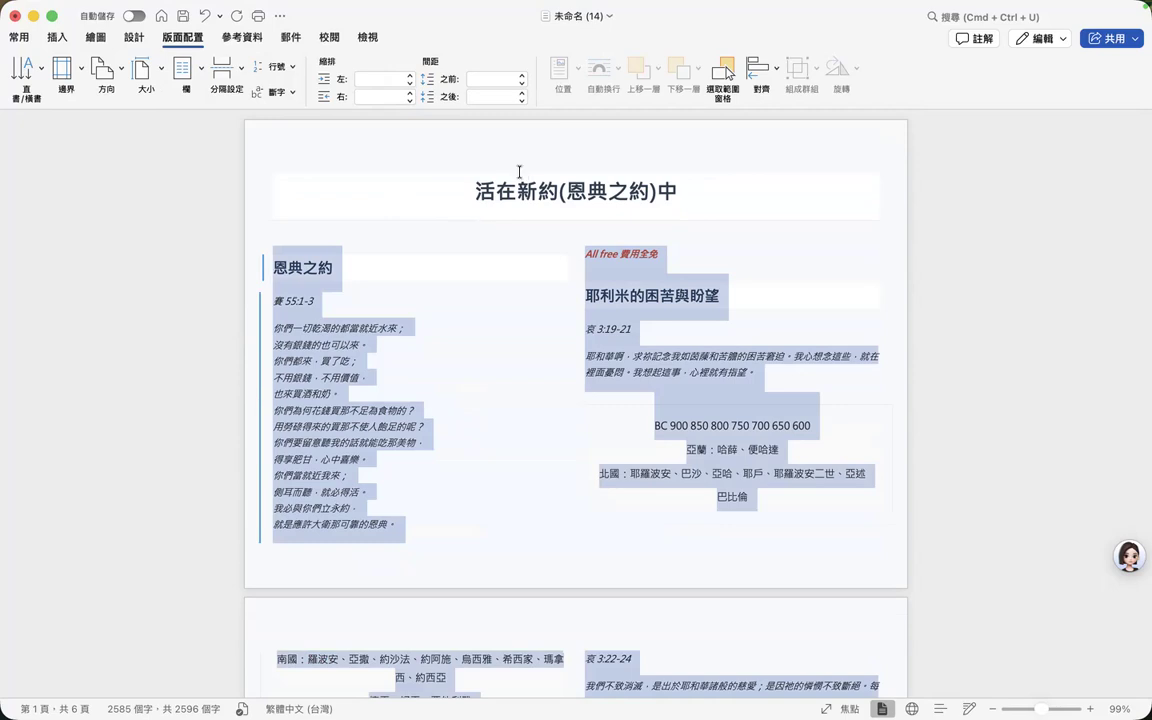
left_click(496, 232)
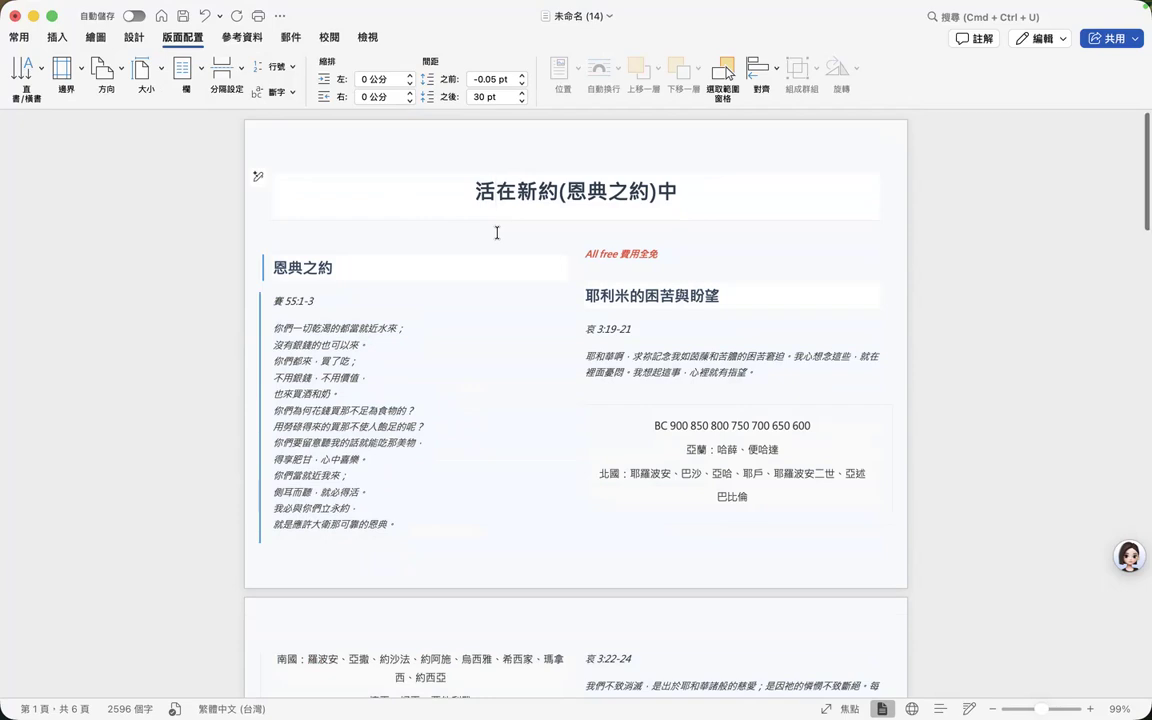
Delete the text from the 恩典之約 heading through the fifth item of the 耶利米書預言了 list
scroll(496, 232, "down", 1)
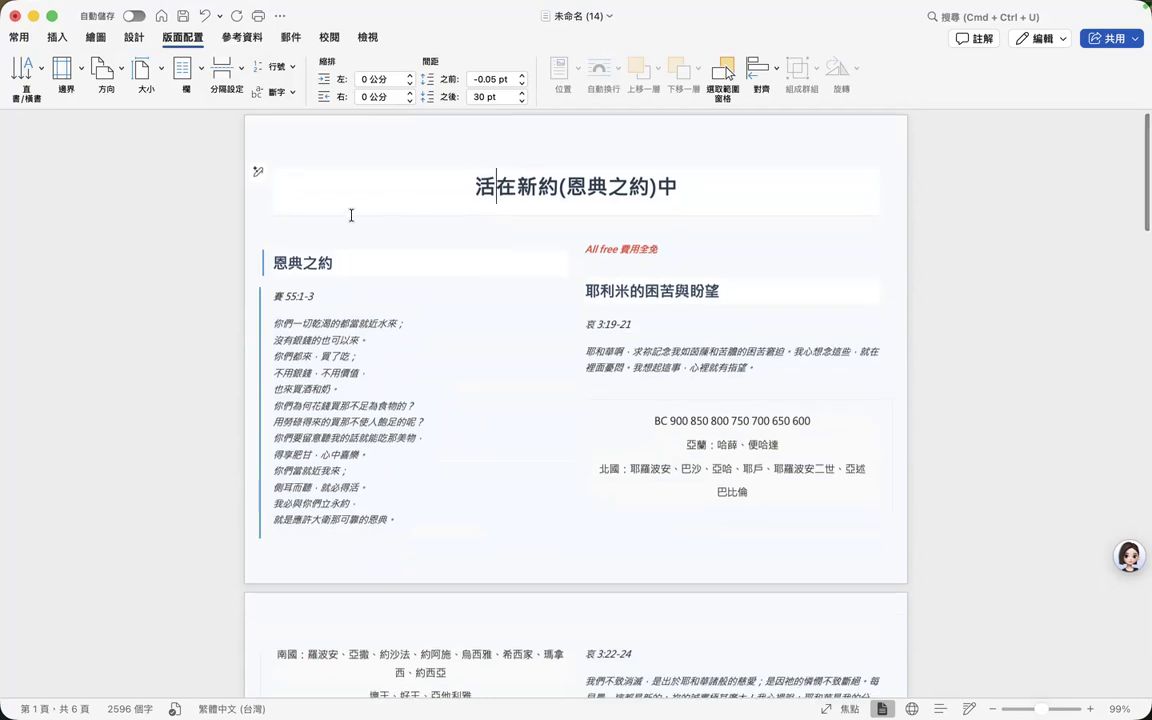
left_click_drag(266, 250, 375, 337)
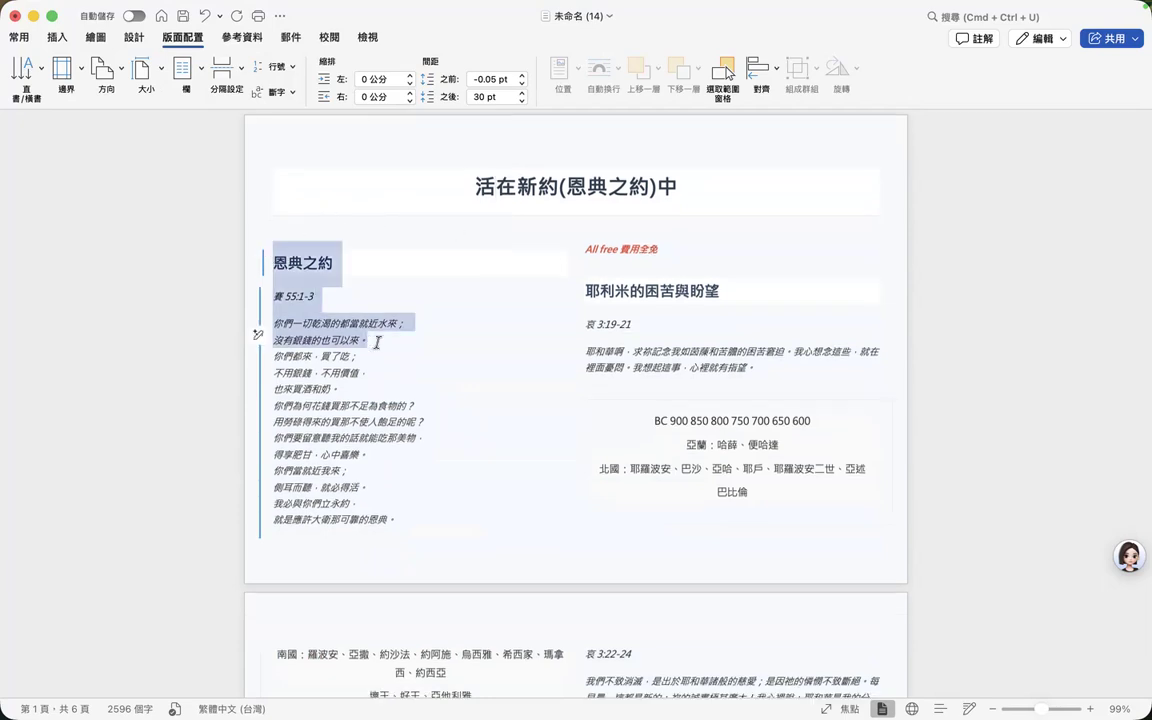
scroll(377, 345, "down", 5)
scroll(377, 346, "down", 5)
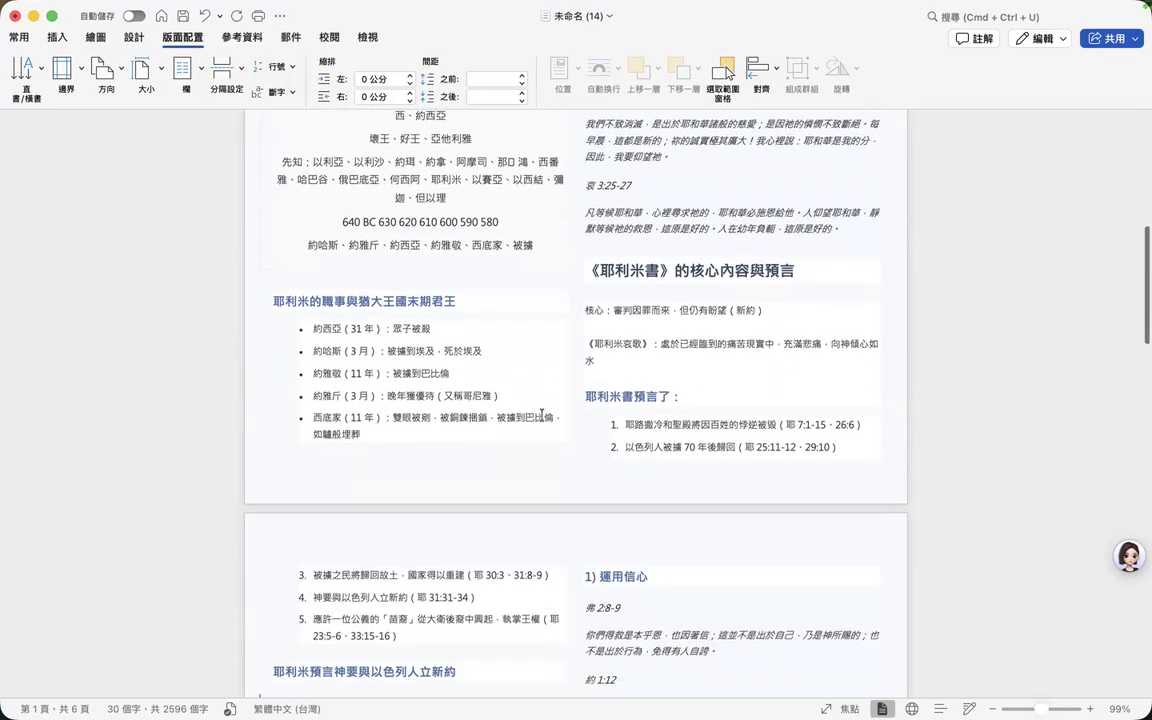
scroll(621, 433, "down", 2)
scroll(621, 433, "down", 1)
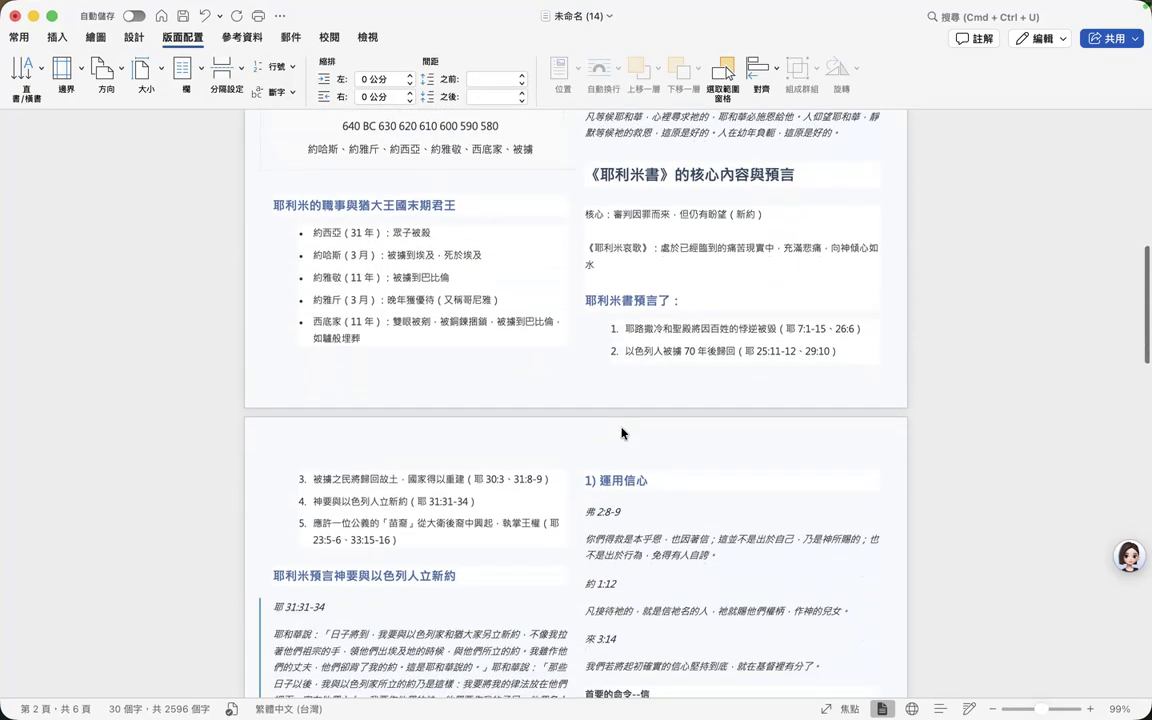
left_click(452, 514, "shift")
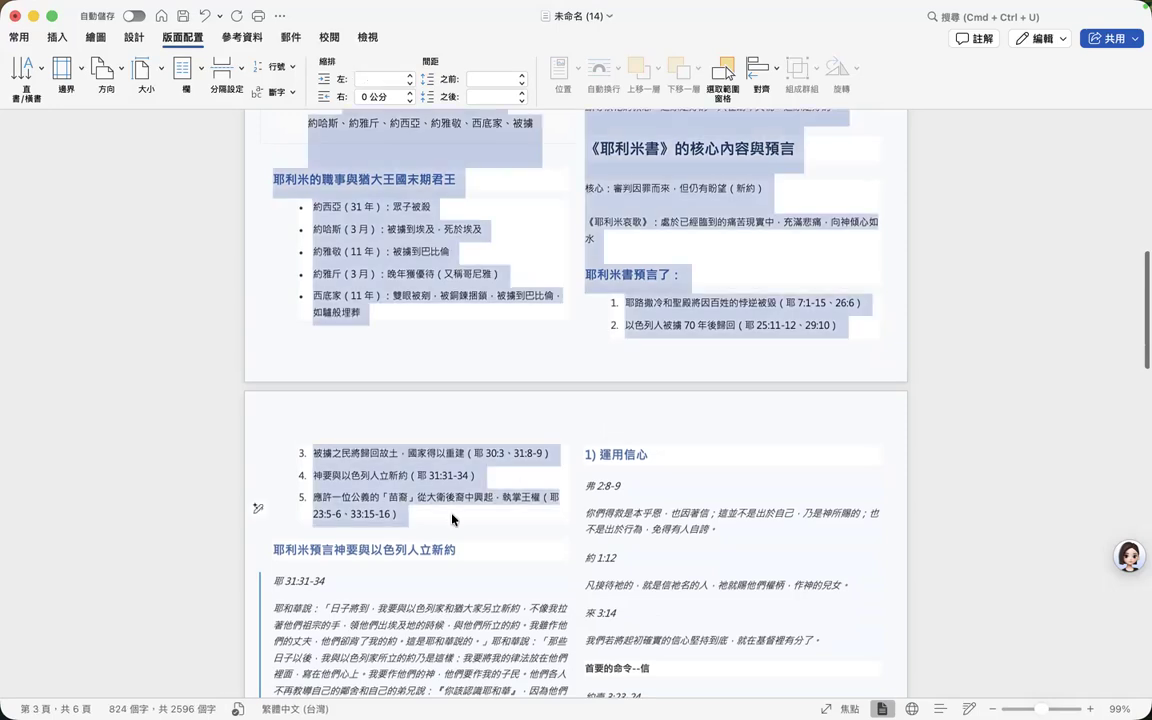
scroll(452, 519, "up", 8)
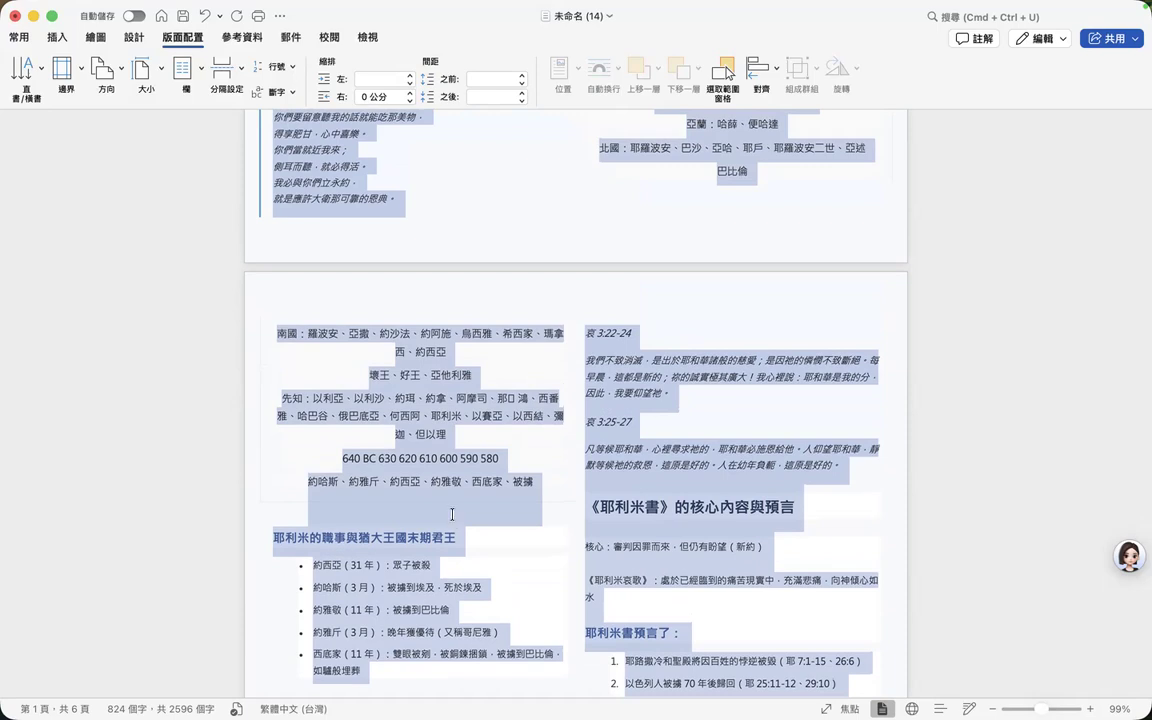
key("BackSpace")
scroll(452, 517, "up", 3)
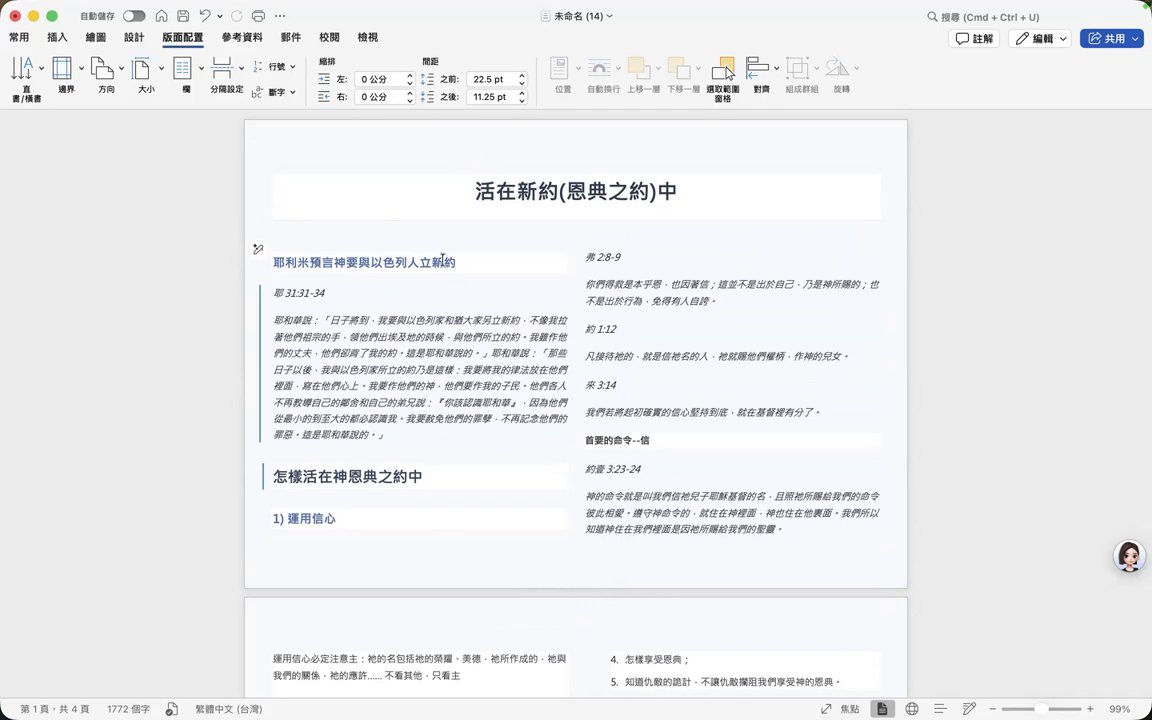
Set section 1's header distance from the page top and footer distance from the page bottom to 0 cm
double_click(393, 130)
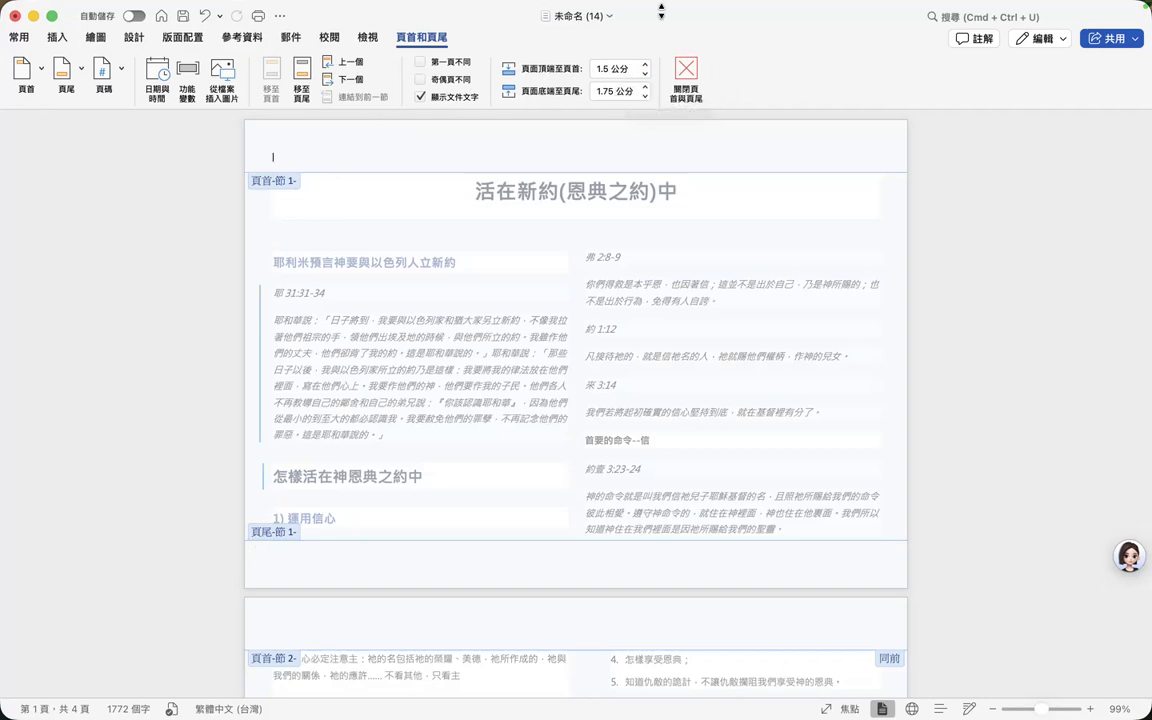
left_click(631, 69)
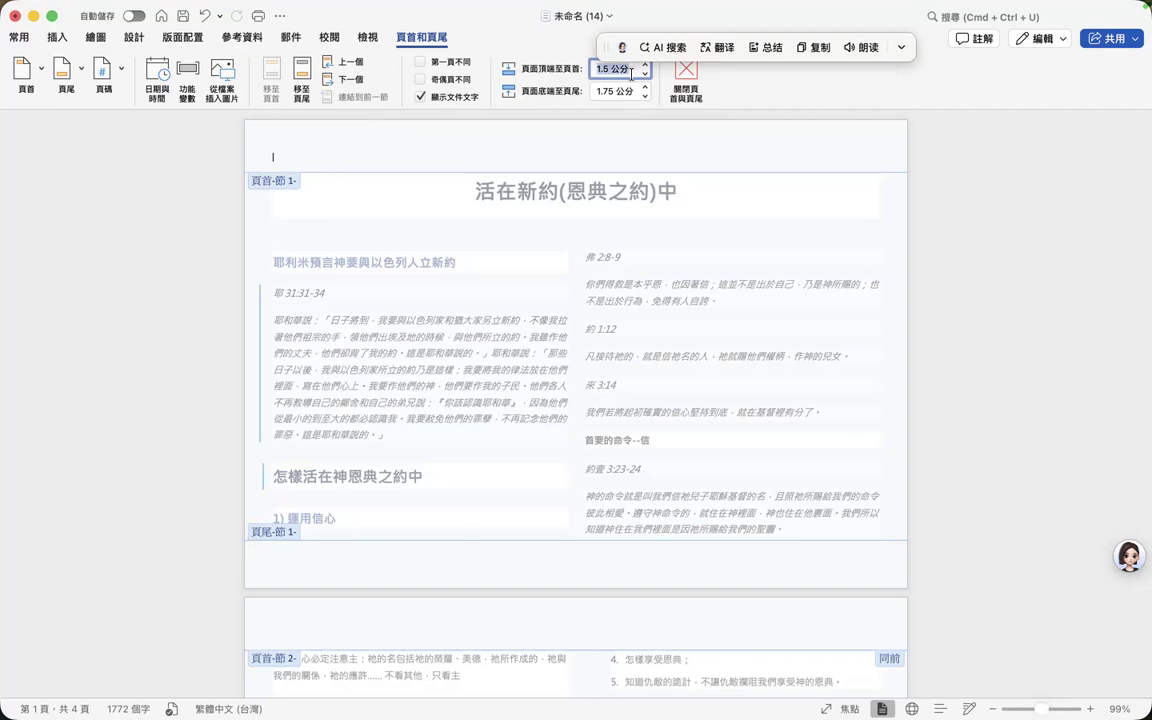
type("0")
left_click(628, 90)
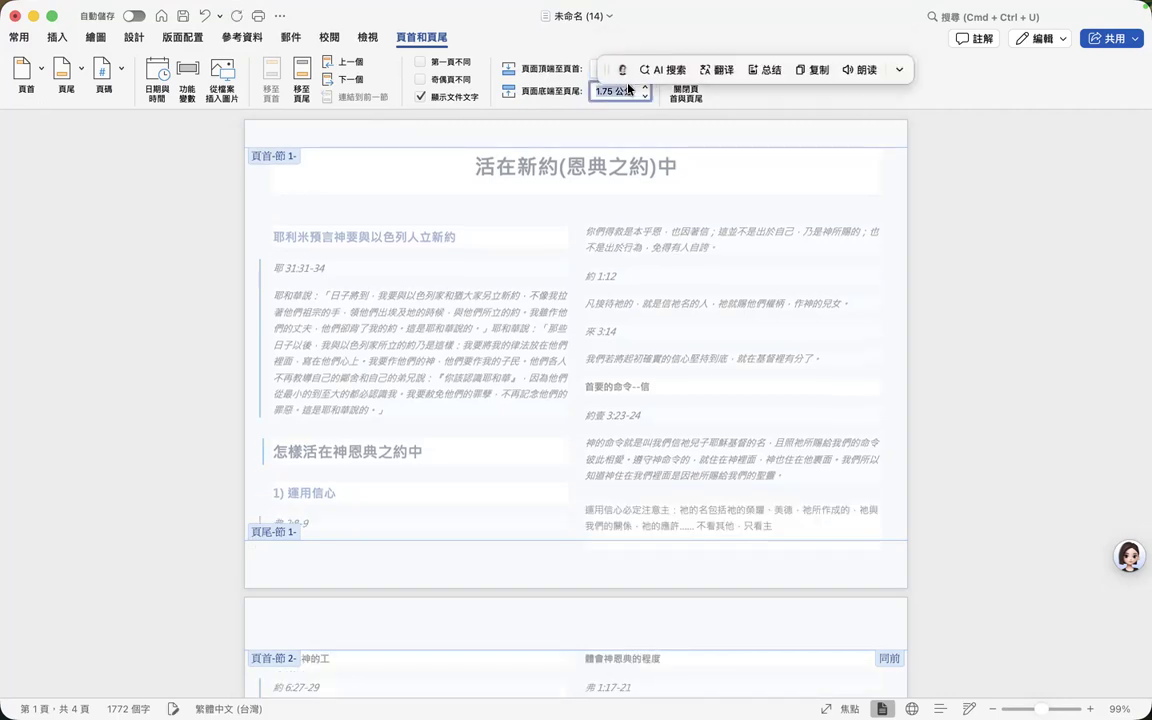
type("0")
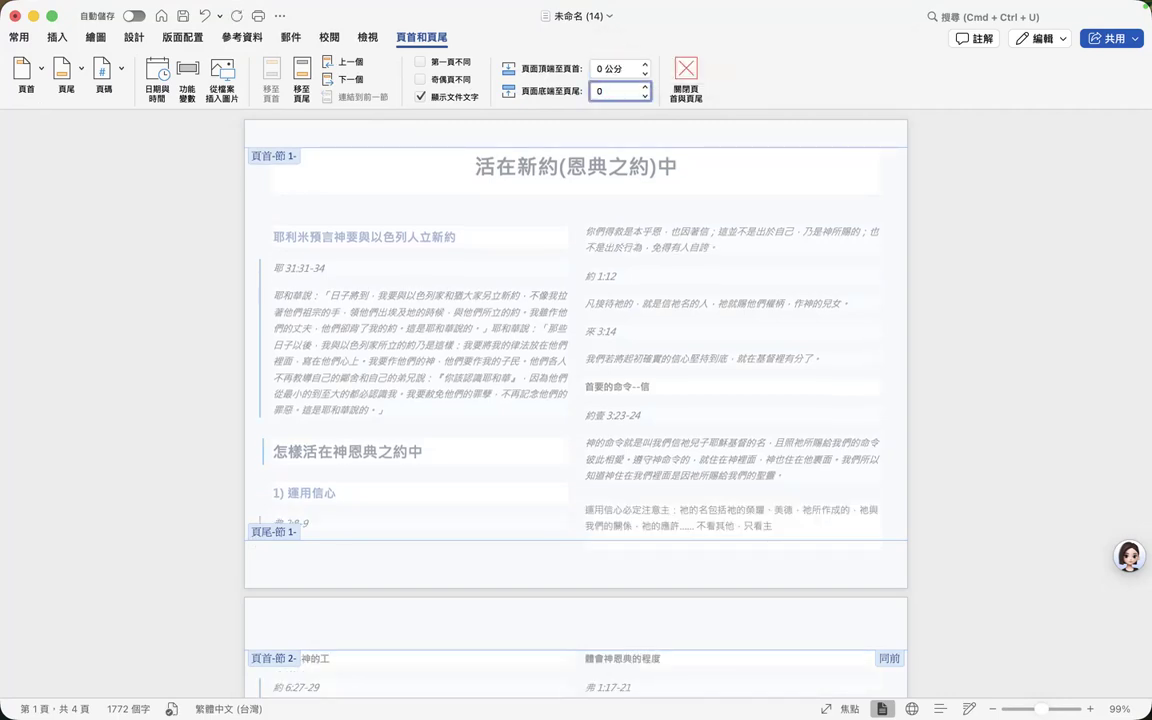
left_click(687, 72)
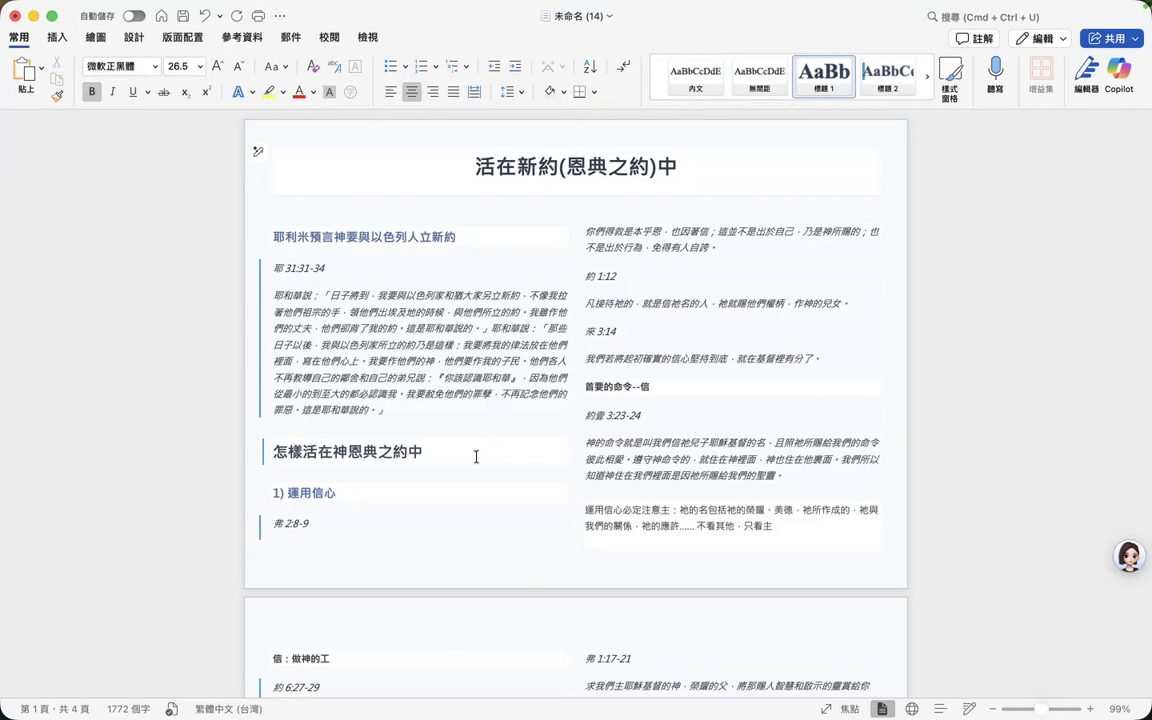
Set section 1's footer 1 cm from the page bottom and insert right-aligned page numbers, including on the first page
double_click(528, 585)
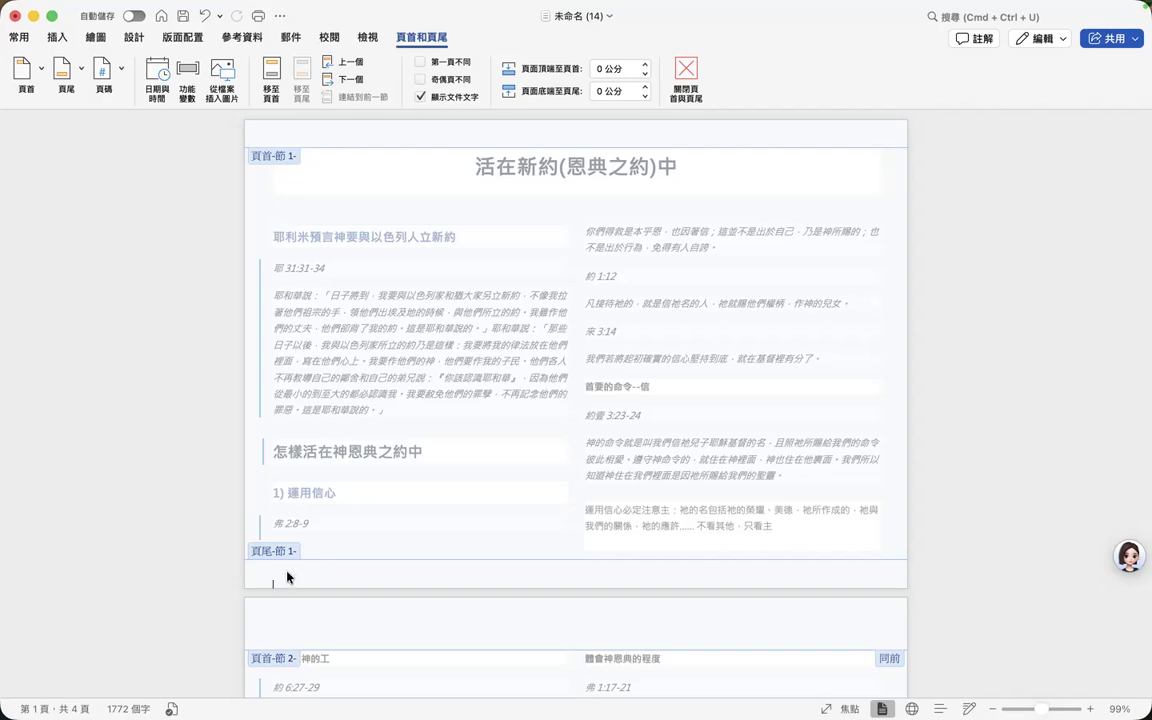
left_click(643, 88)
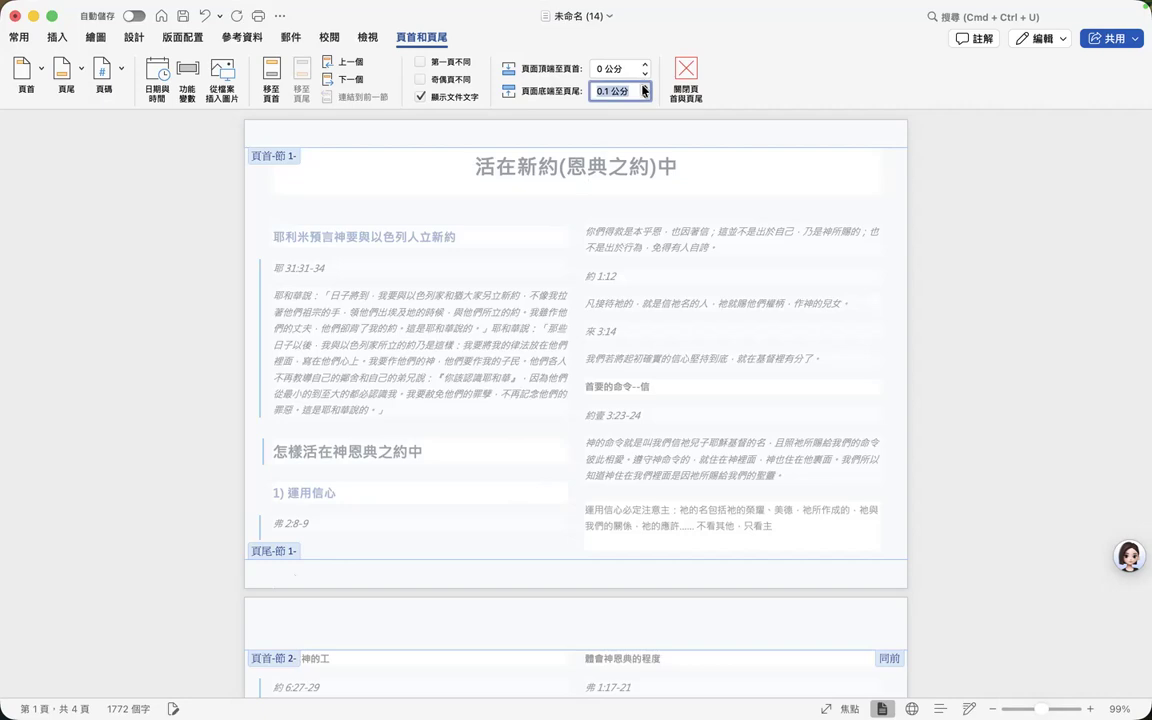
type("1")
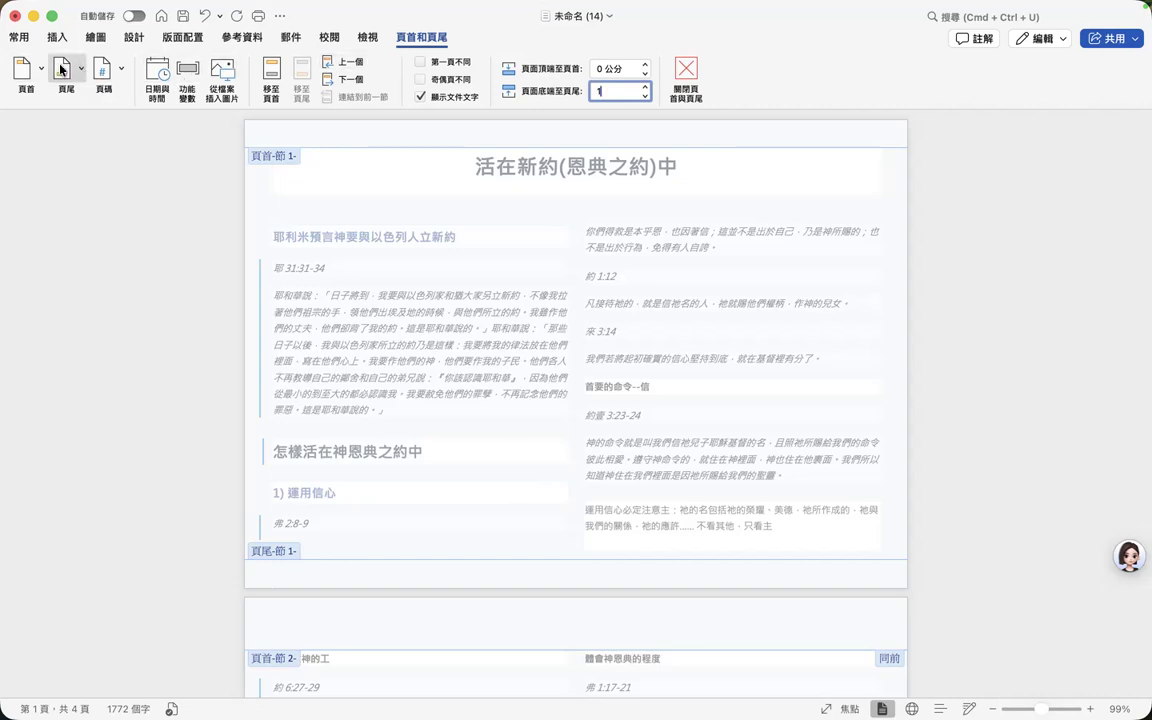
left_click(102, 70)
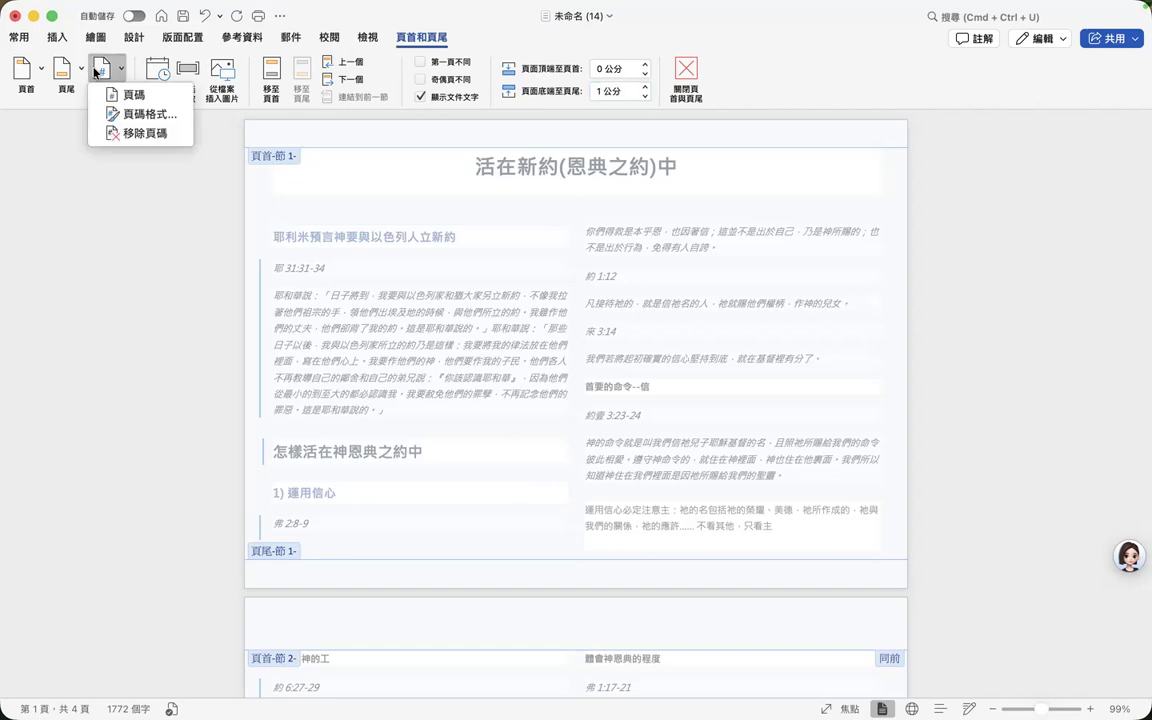
left_click(120, 94)
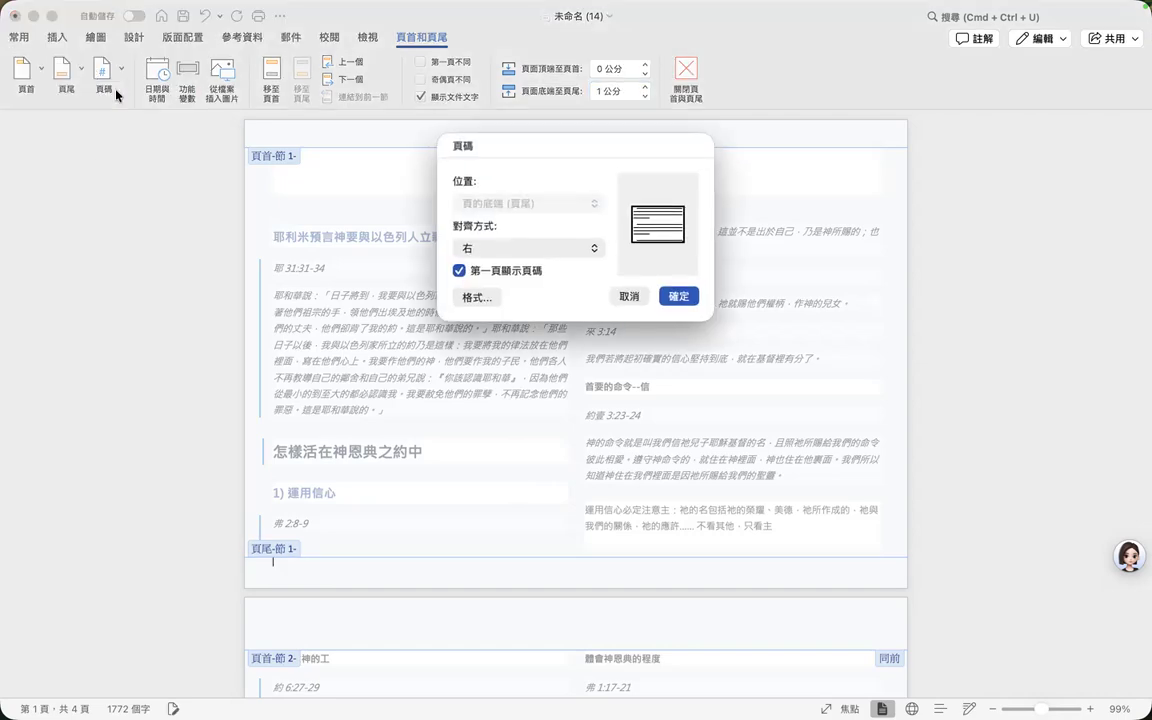
left_click(676, 297)
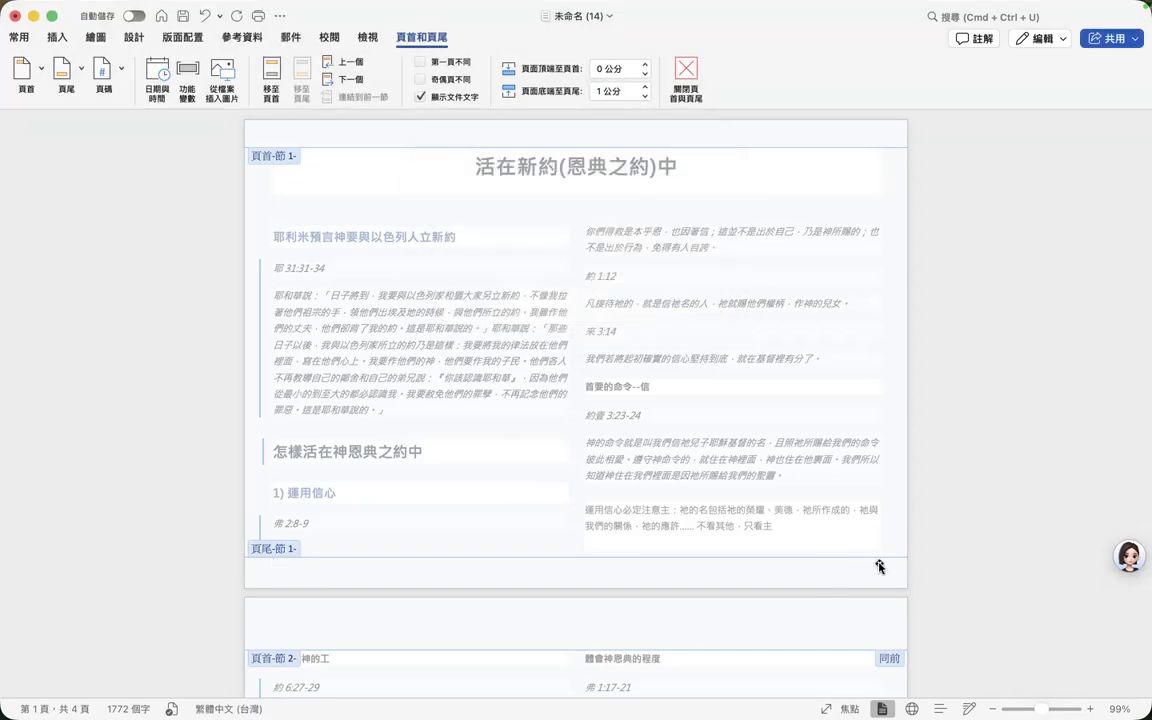
scroll(877, 561, "down", 10)
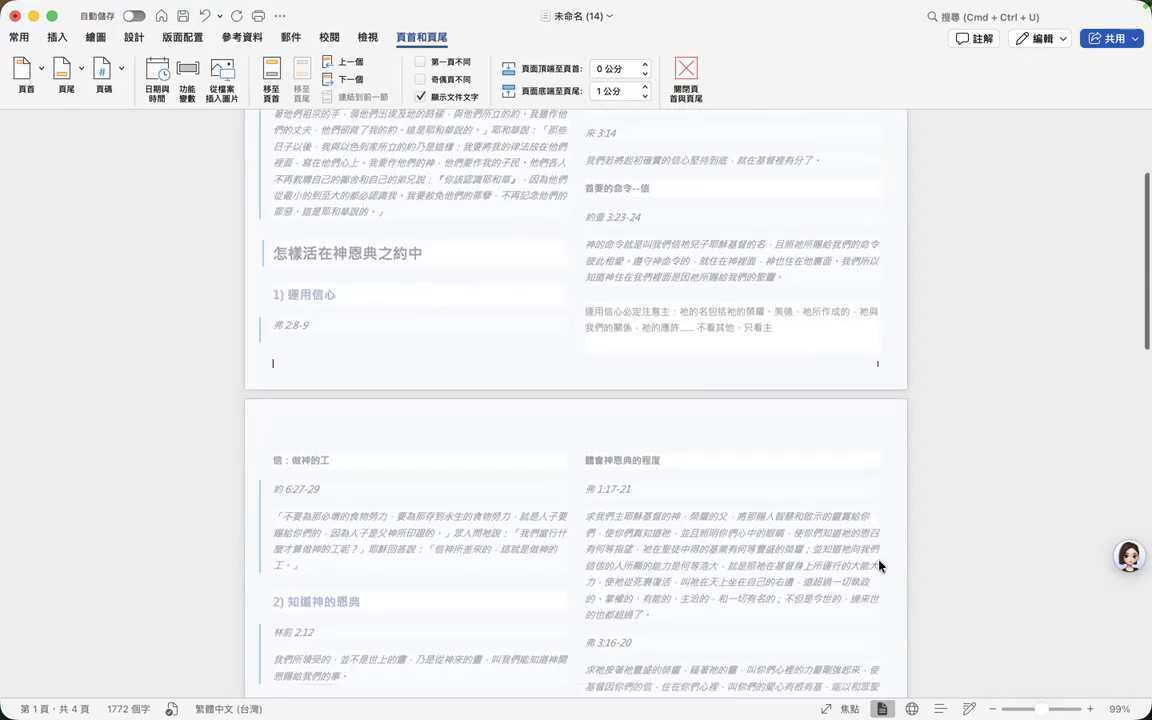
scroll(877, 561, "down", 10)
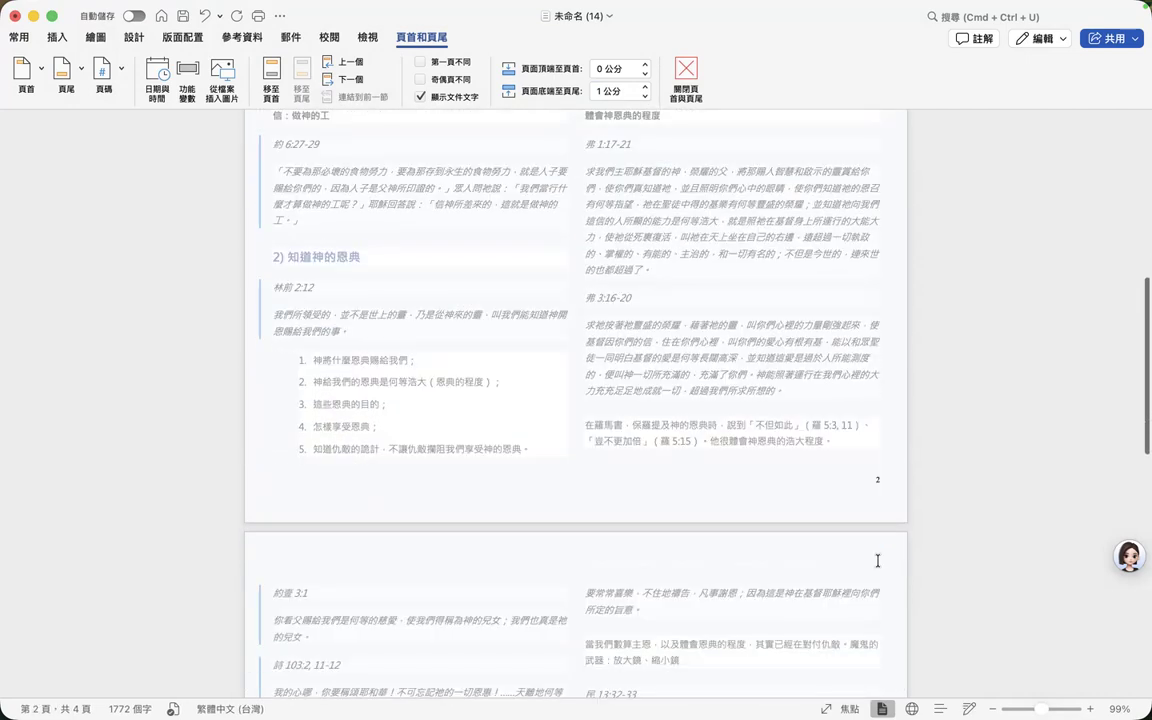
scroll(877, 560, "up", 20)
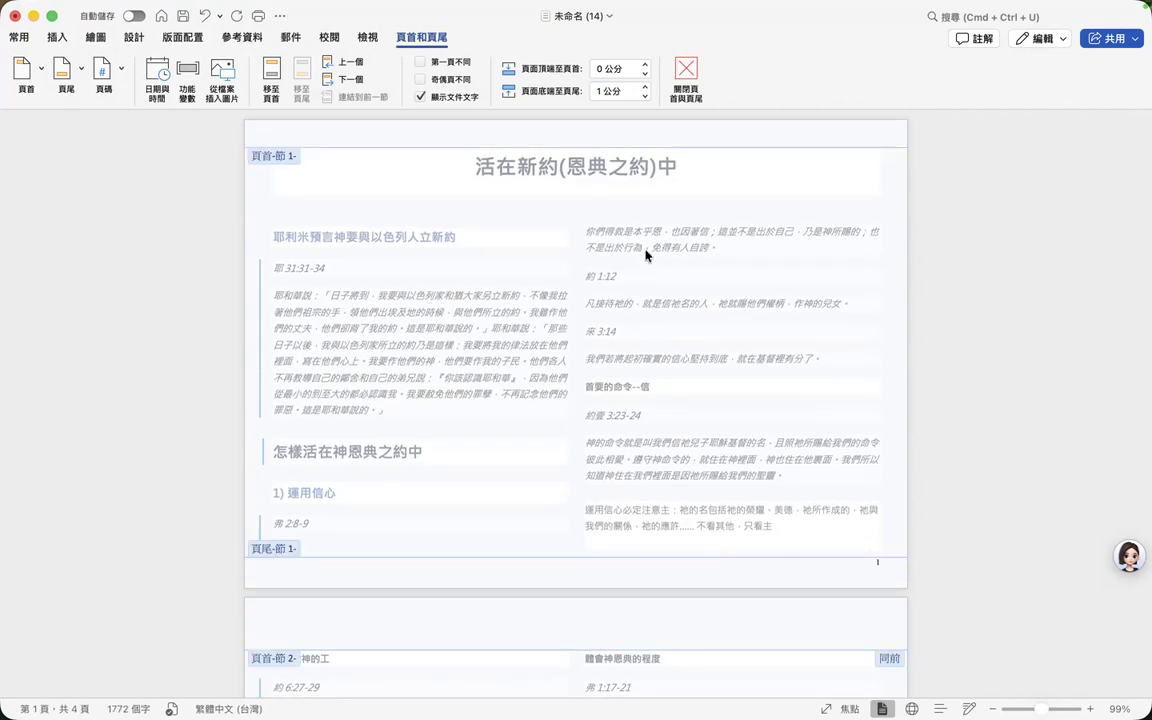
Set section 1's footer distance from the page bottom to 0.5 cm
left_click(645, 96)
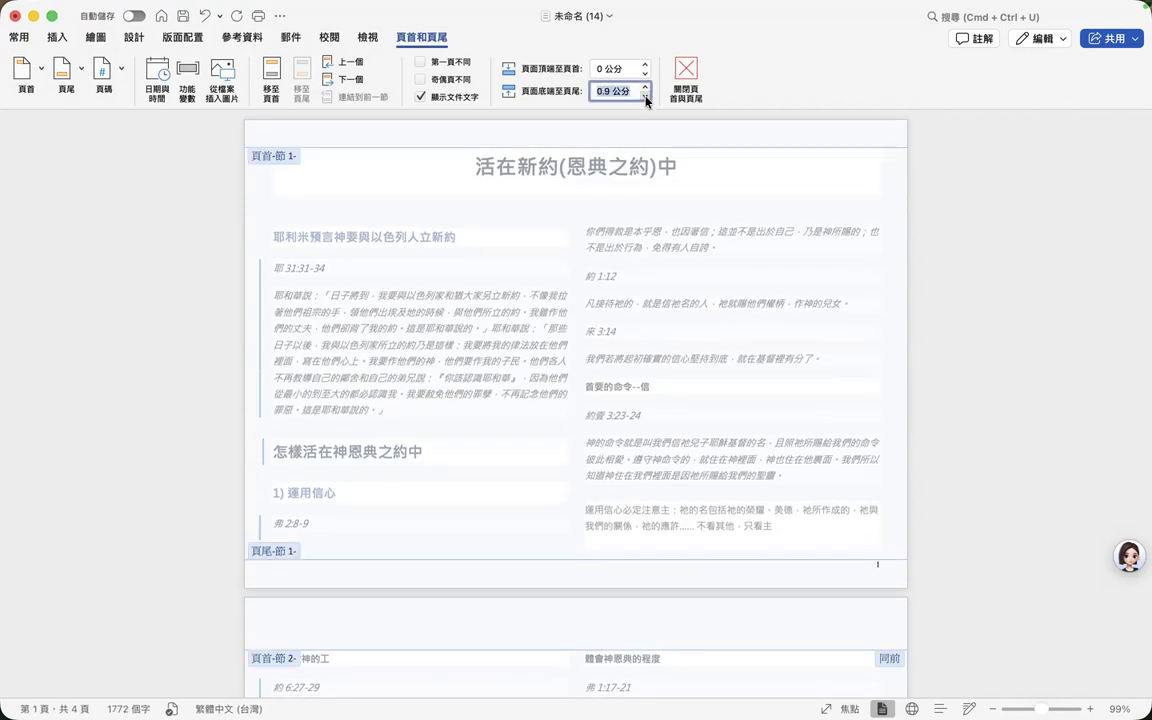
left_click(645, 96)
left_click(645, 96)
type("0.5")
key("Return")
left_click(872, 571)
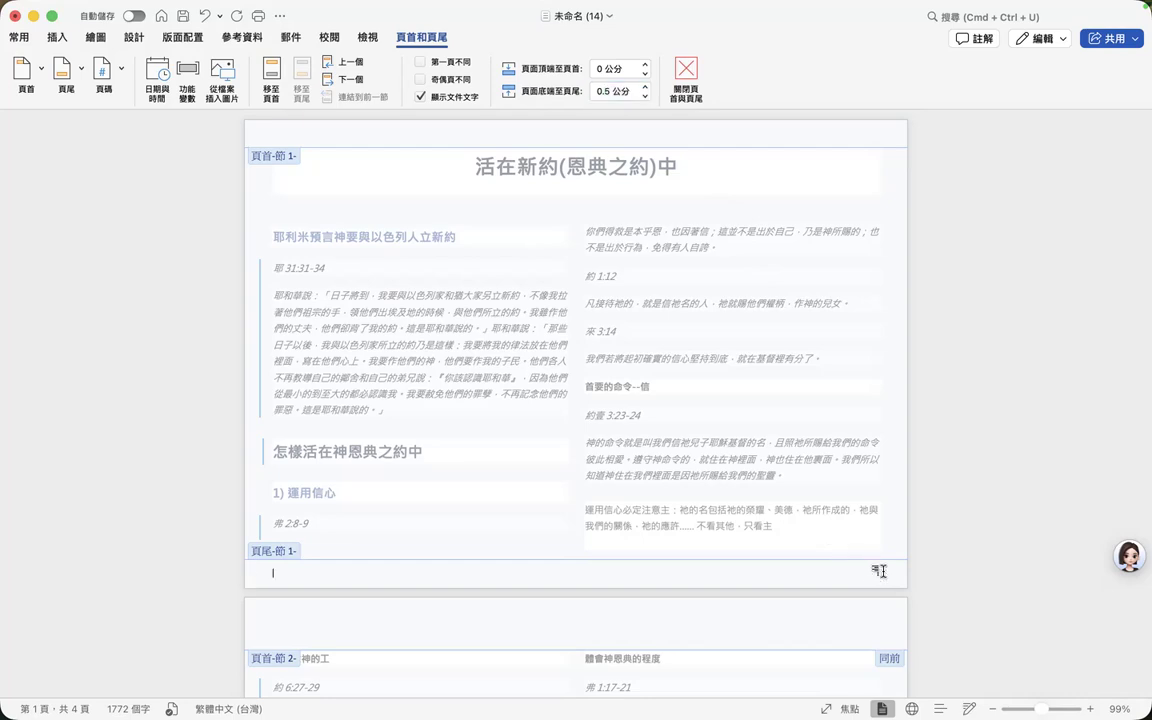
Enlarge the page number in section 1's footer by one font size step and return to the body text
left_click(877, 571)
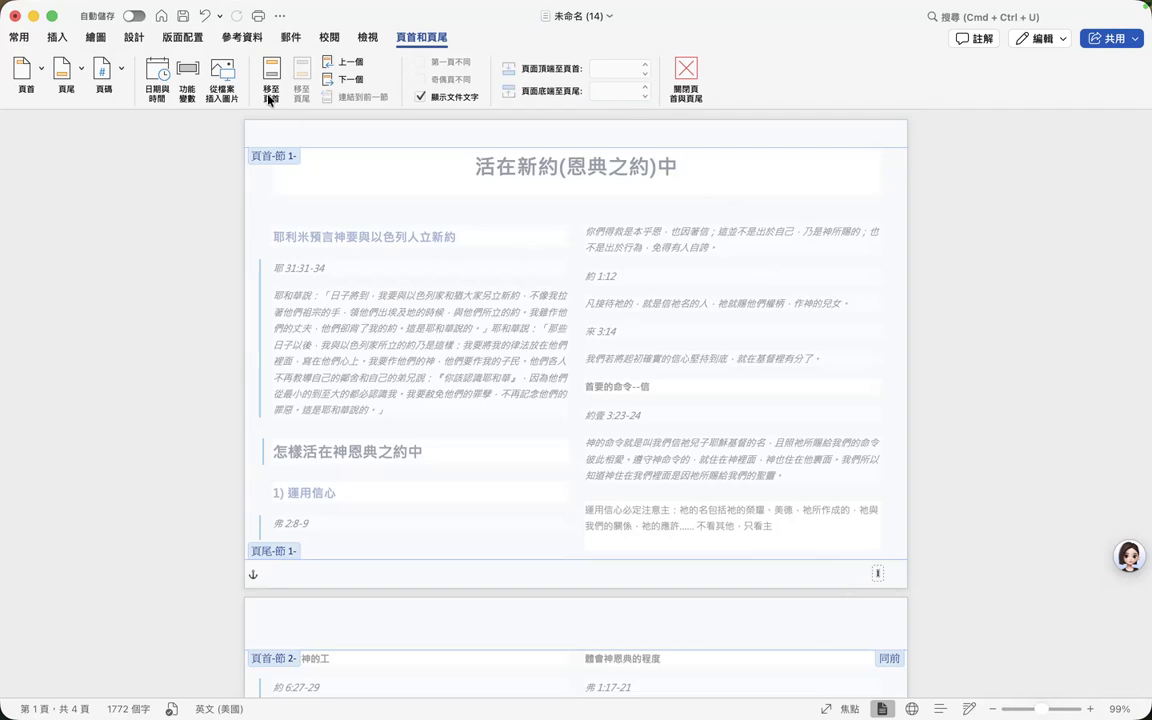
left_click(20, 38)
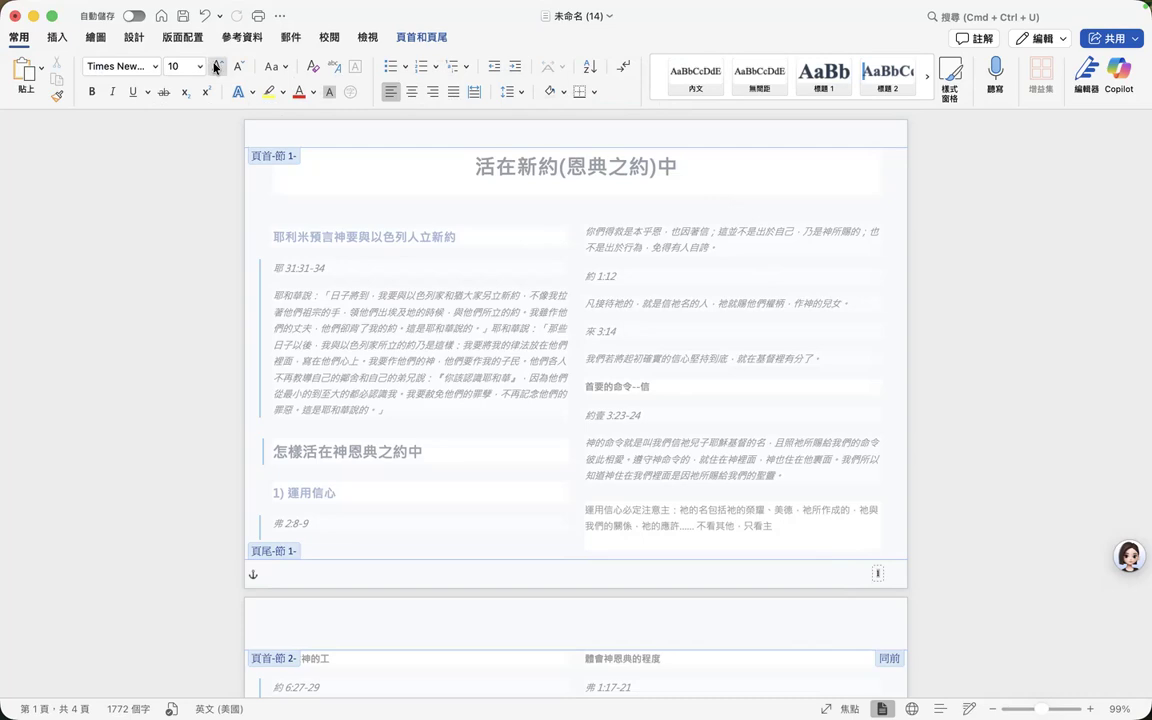
left_click(216, 67)
double_click(436, 330)
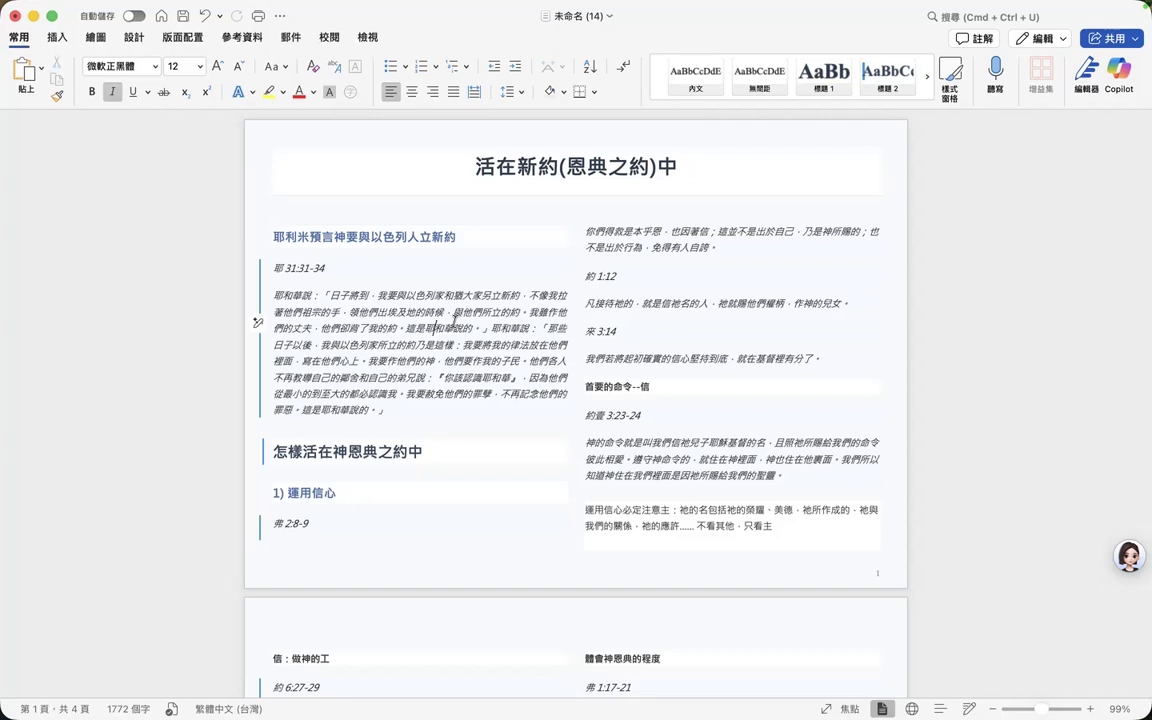
scroll(453, 321, "down", 5)
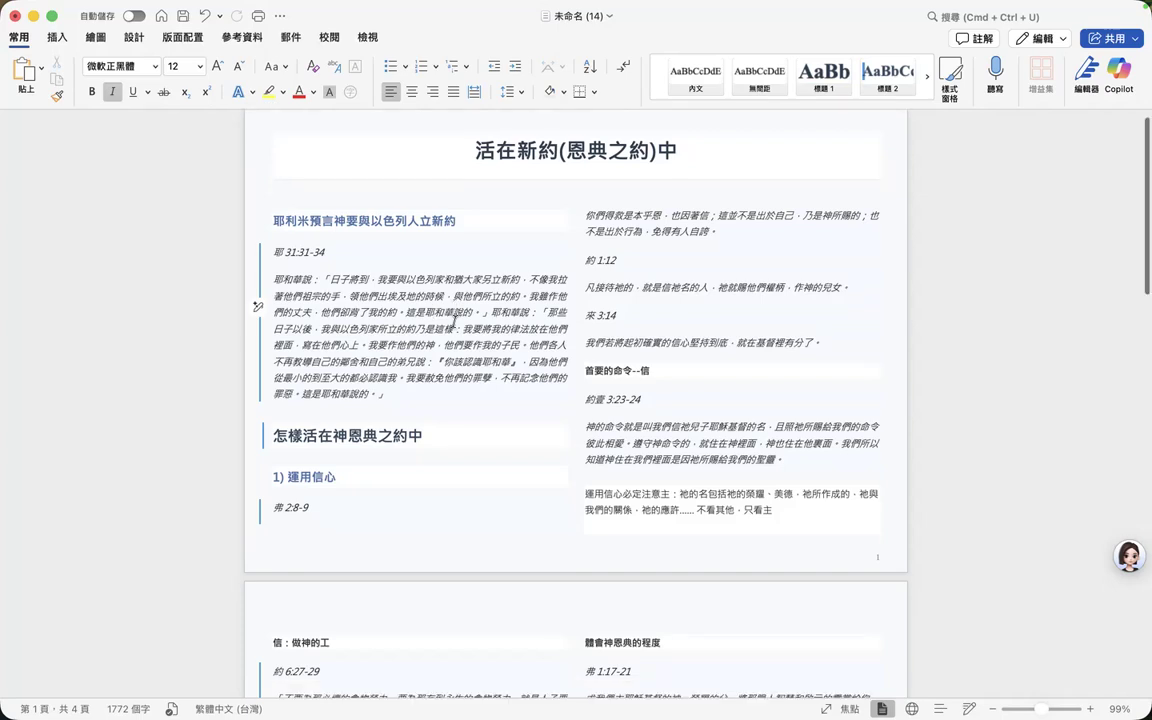
scroll(453, 321, "up", 5)
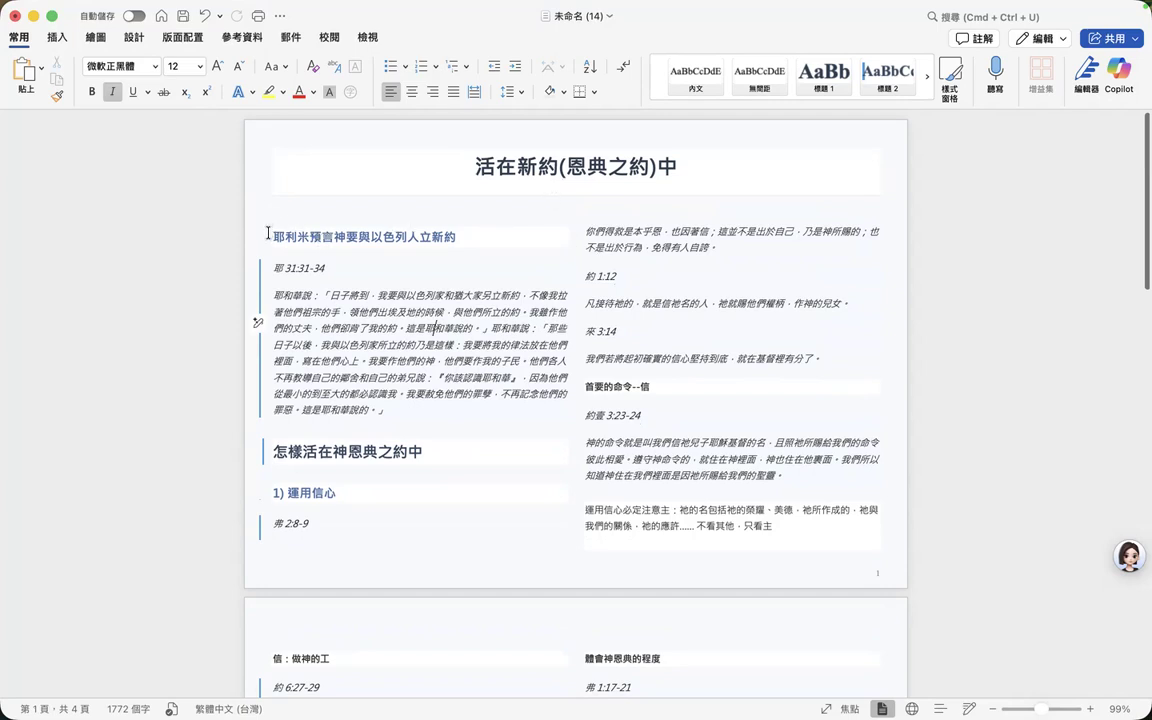
left_click_drag(268, 233, 415, 344)
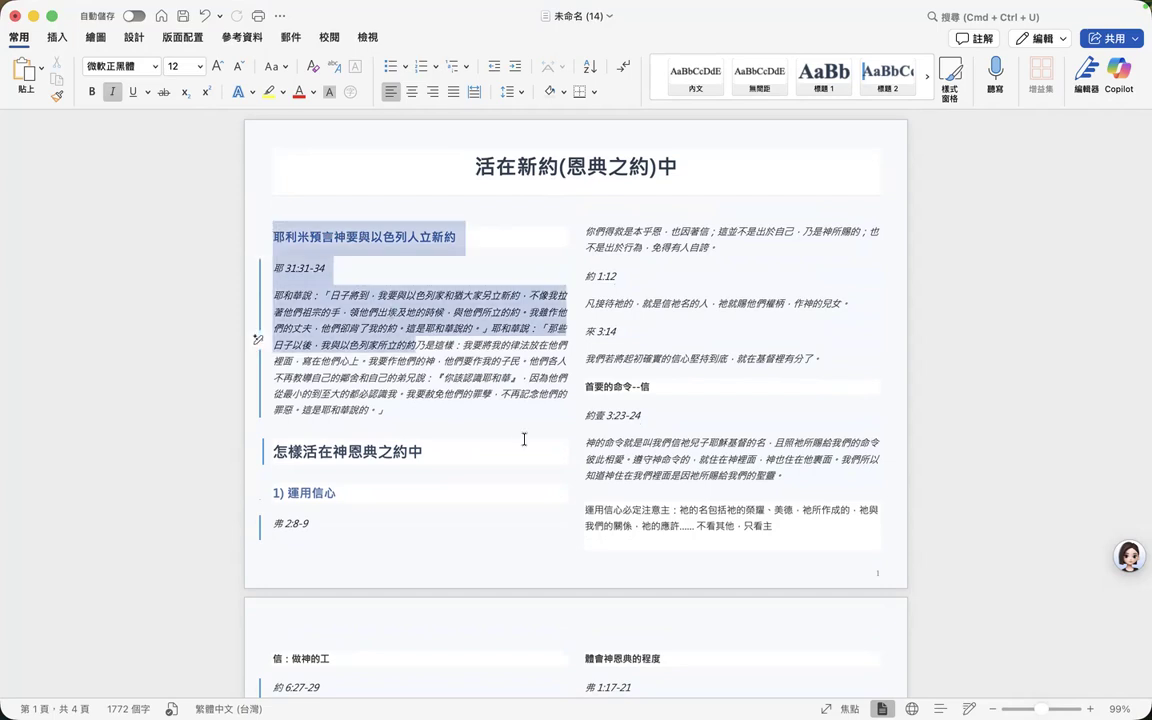
left_click_drag(524, 439, 519, 435)
left_click(496, 374)
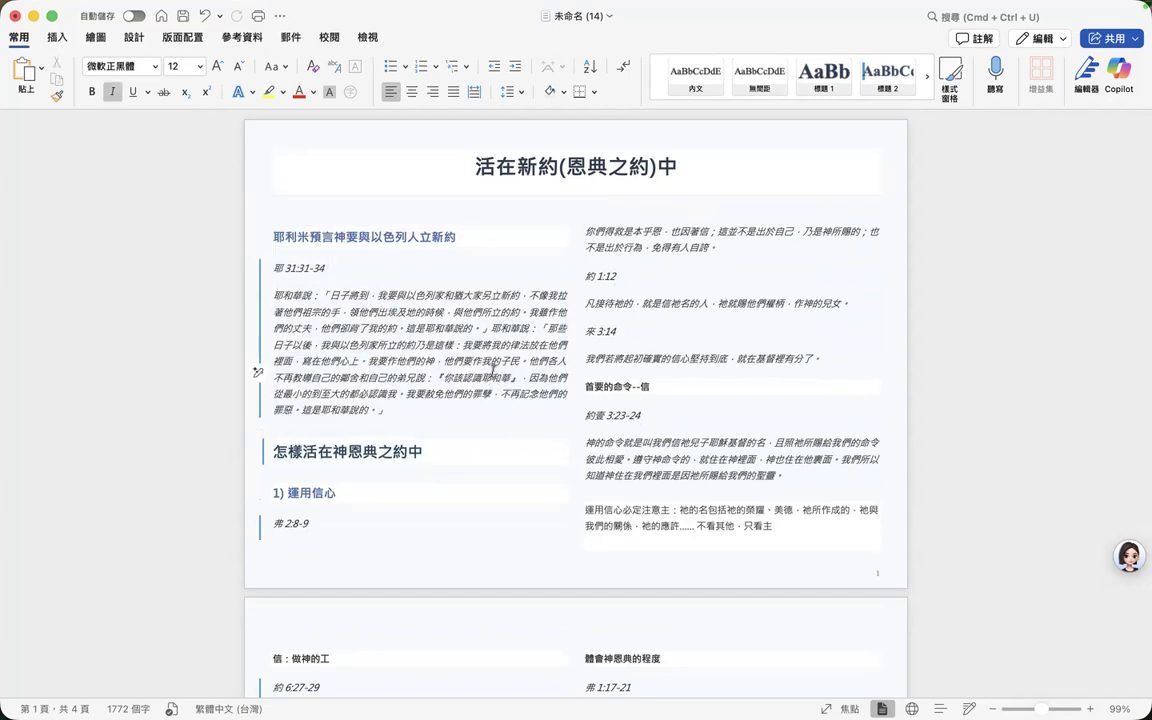
Set the spacing before and after every paragraph in the whole document to 0
key("super+a")
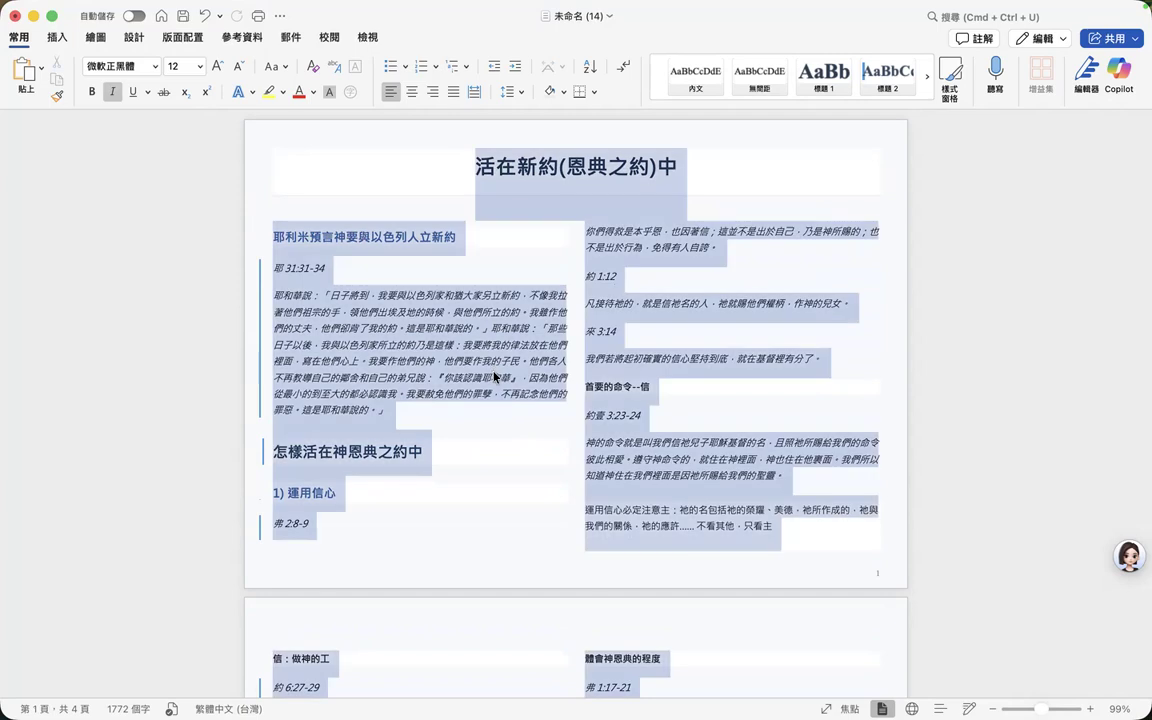
right_click(451, 319)
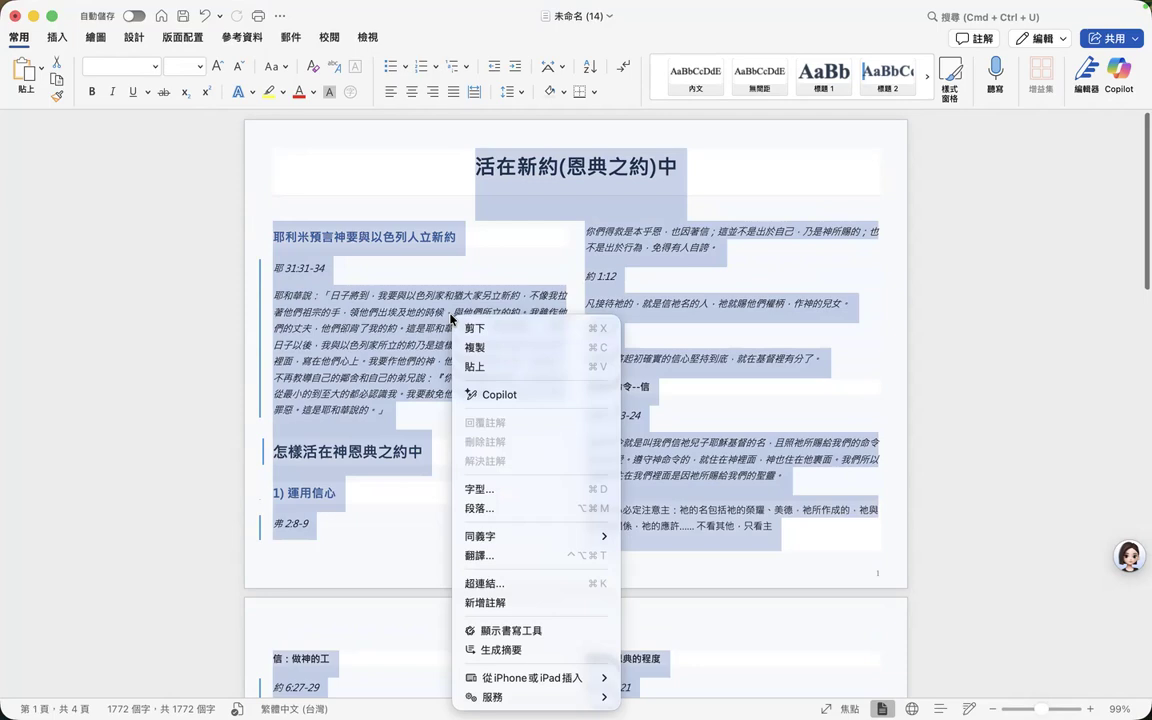
left_click(476, 509)
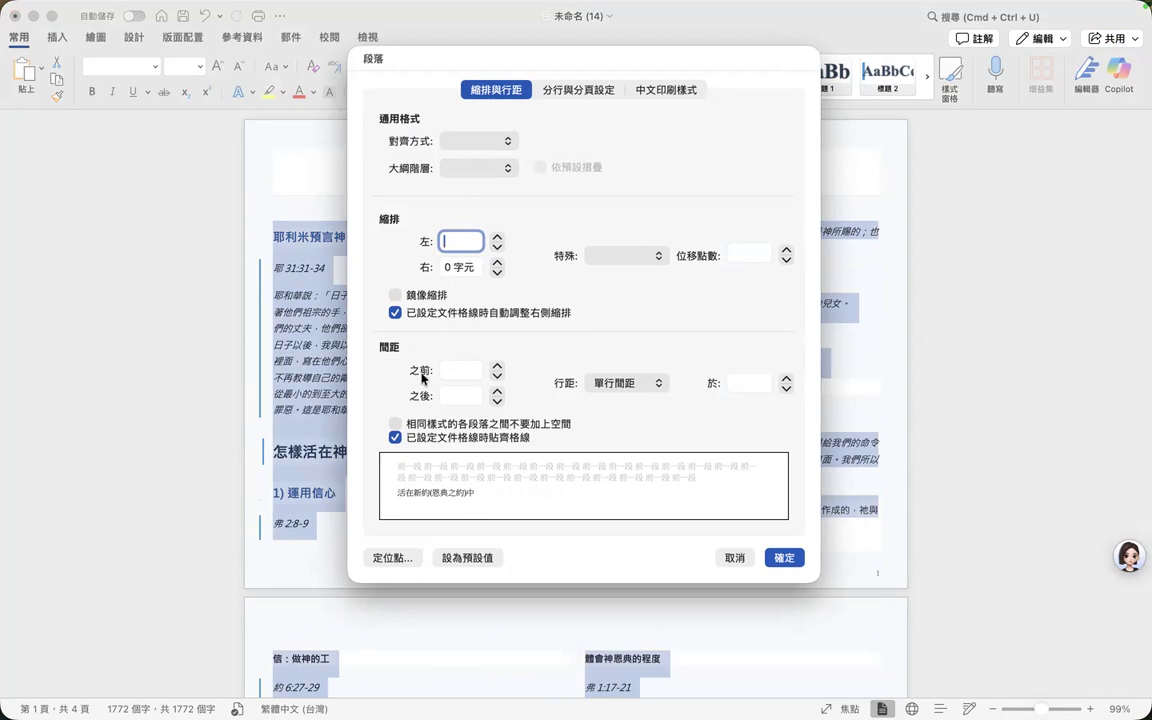
left_click(447, 372)
type("0")
left_click(450, 395)
type("0")
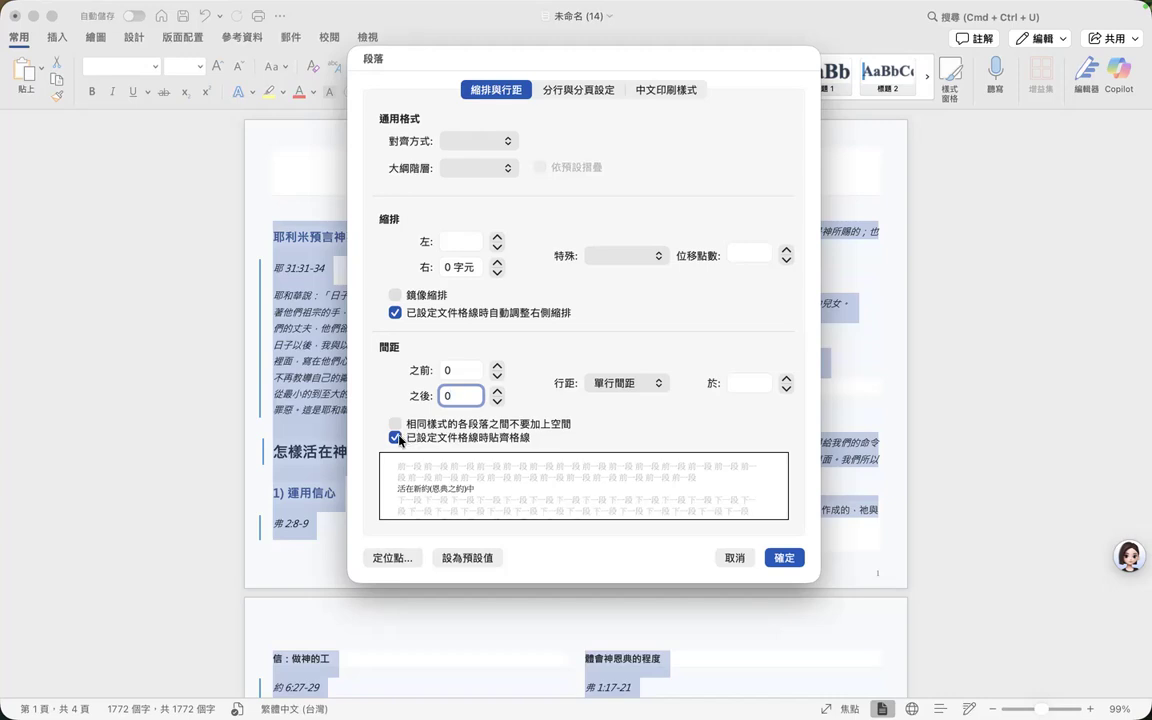
Turn off snapping to the document grid, set the line spacing value to 1 for all paragraphs, and check the pages
left_click(397, 438)
left_click(731, 383)
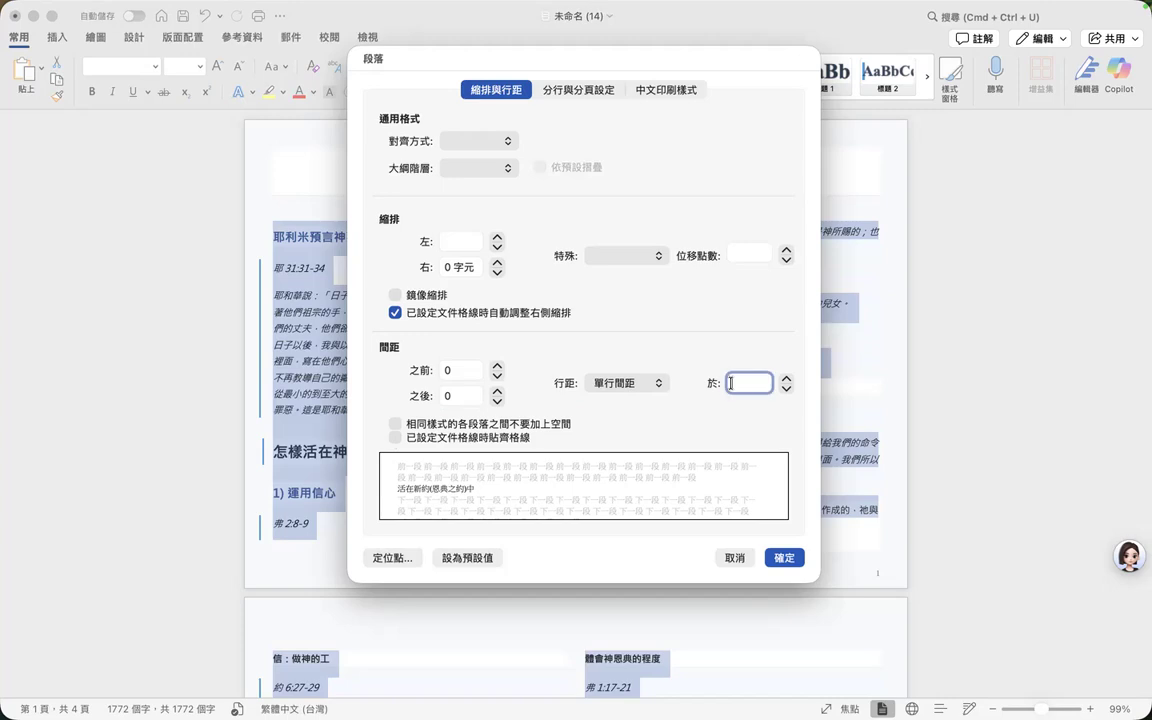
type("1")
left_click(783, 558)
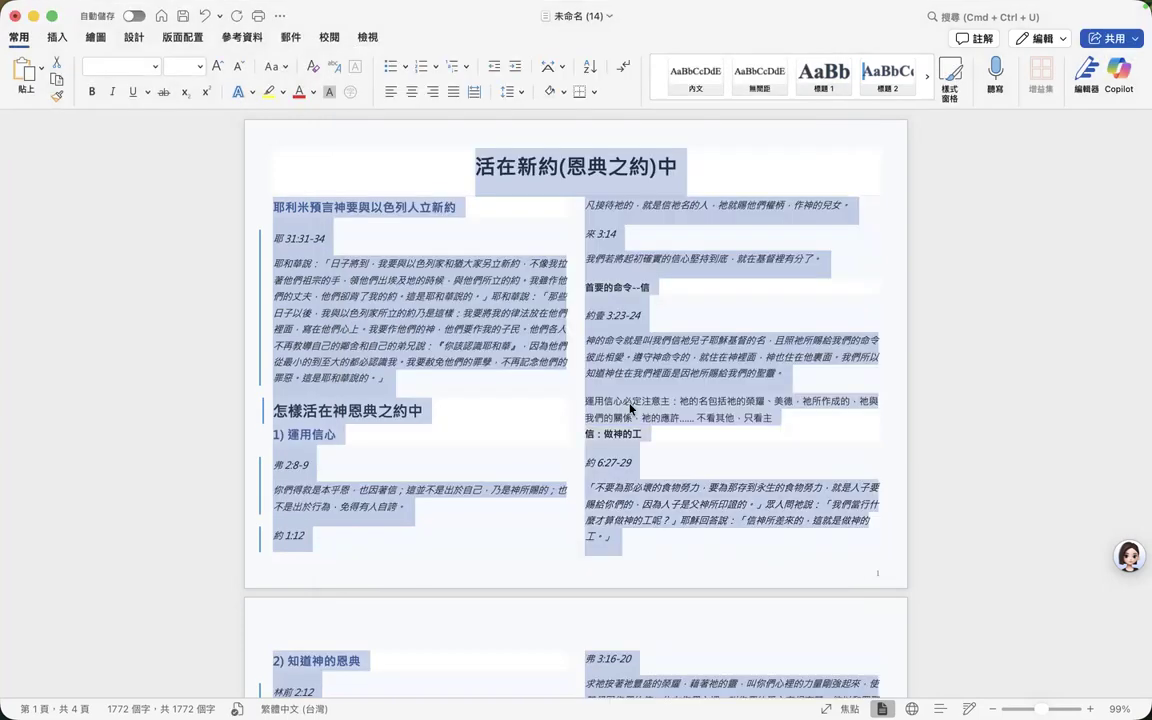
scroll(490, 398, "down", 3)
scroll(490, 398, "down", 15)
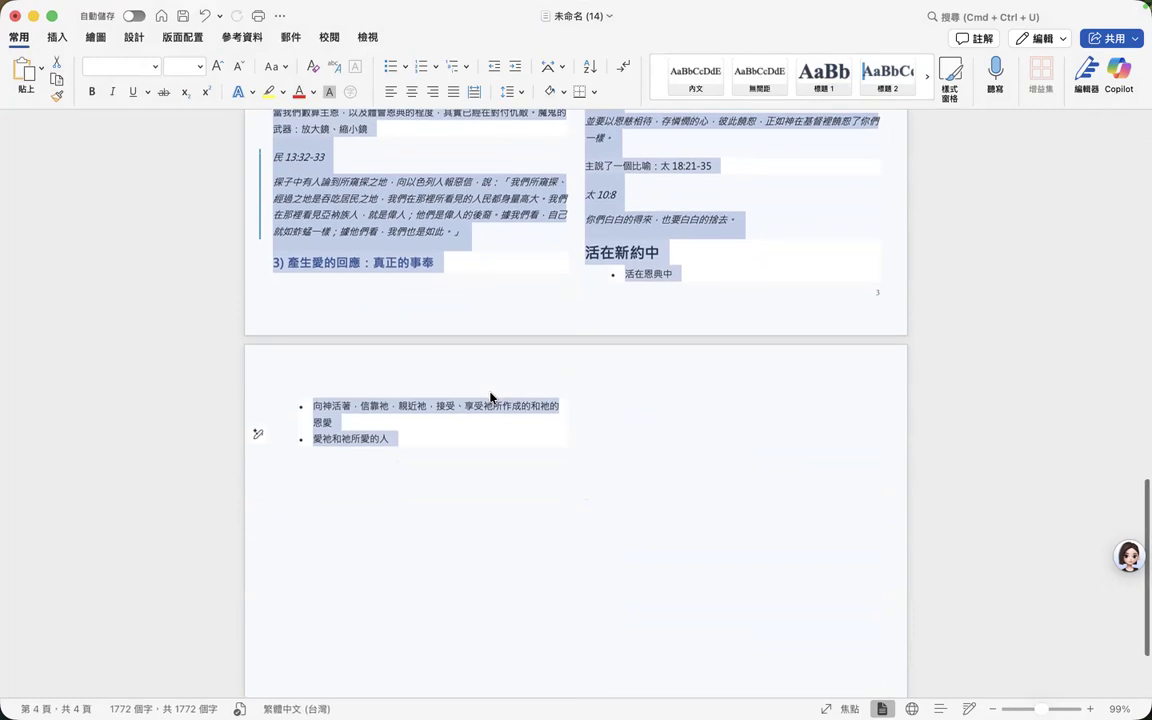
scroll(490, 398, "up", 13)
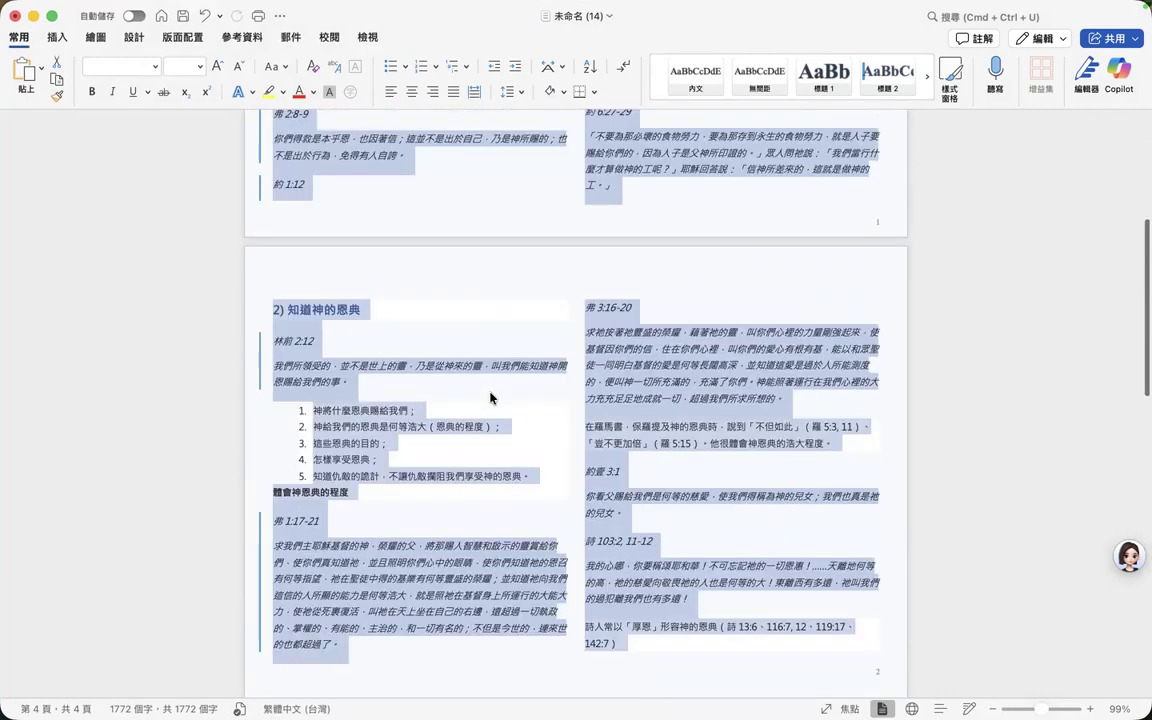
scroll(490, 398, "up", 4)
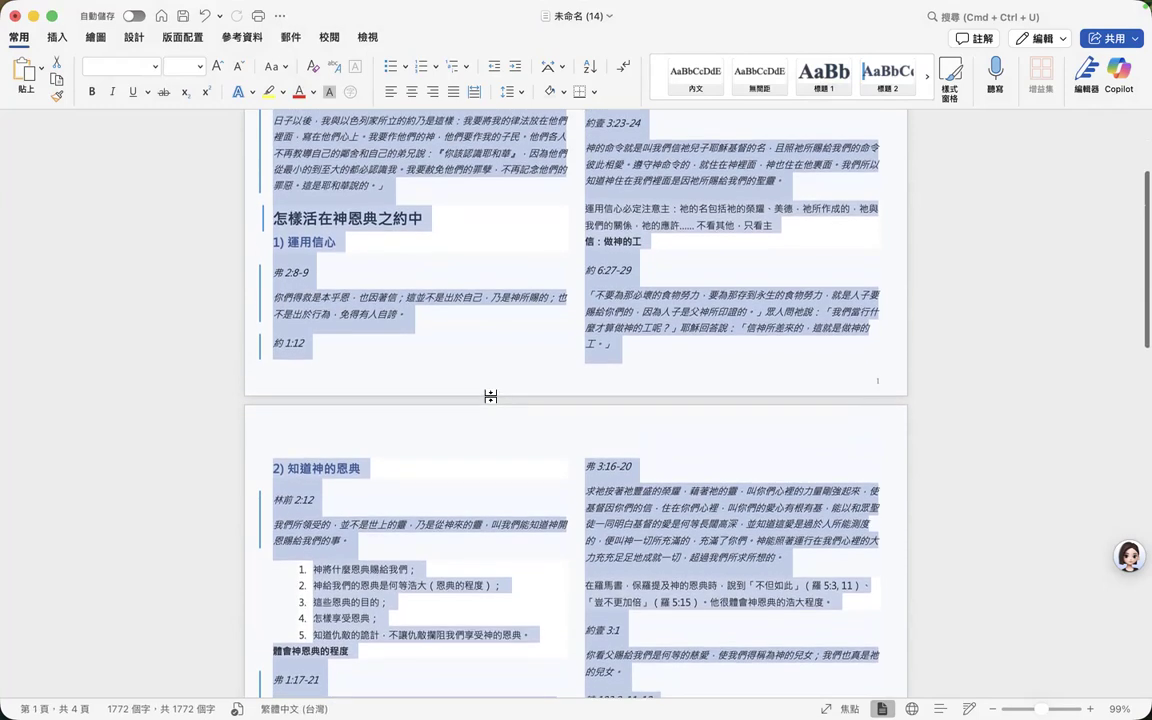
scroll(490, 397, "up", 5)
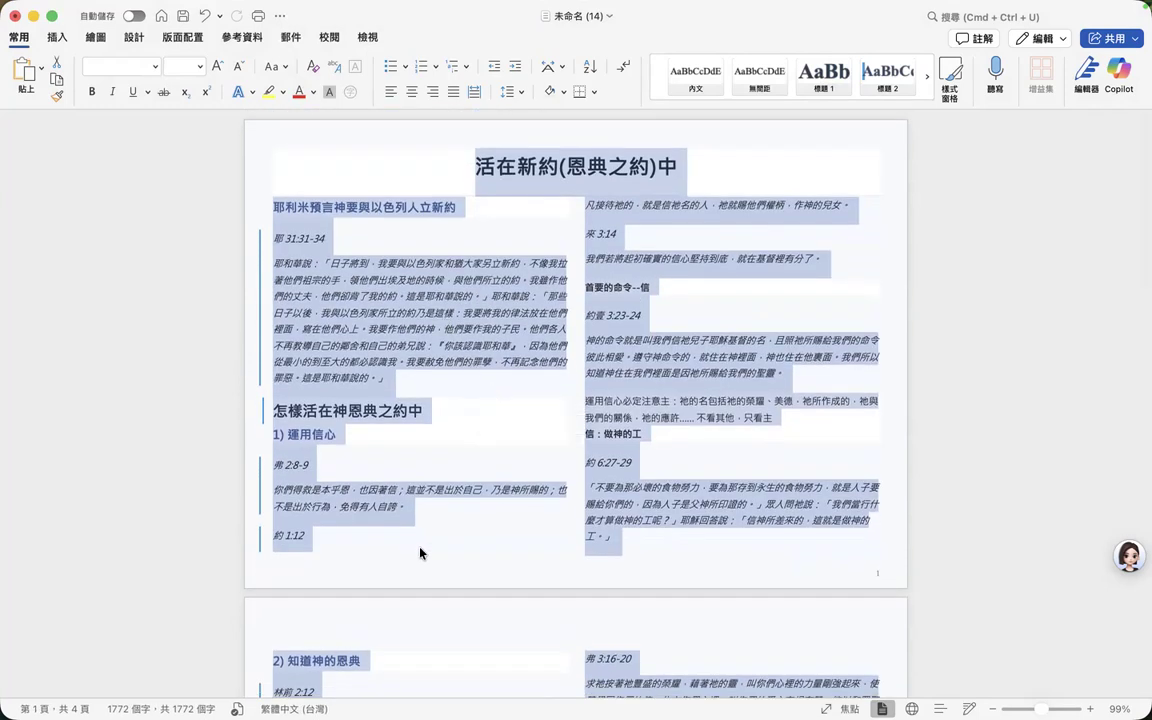
left_click(393, 245)
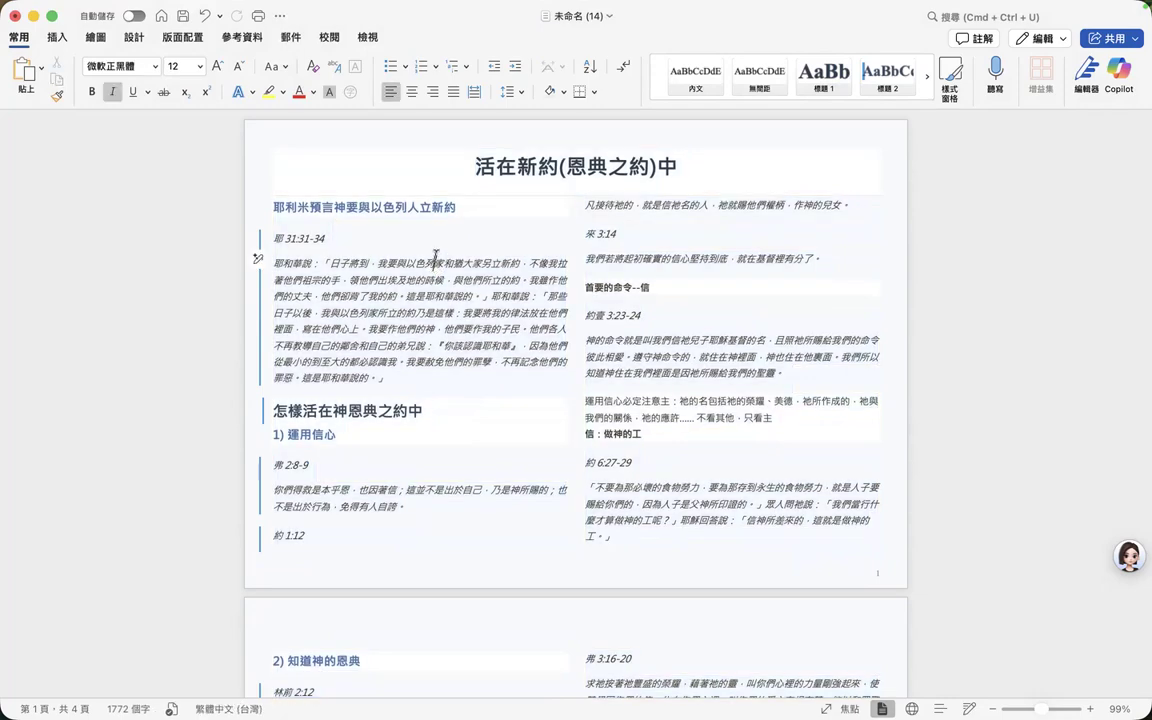
Switch to the 20260118 活在新約(恩典之約) 中-西北區暫出版 document and copy the italic subtitle line beneath its title
key("ctrl+Up")
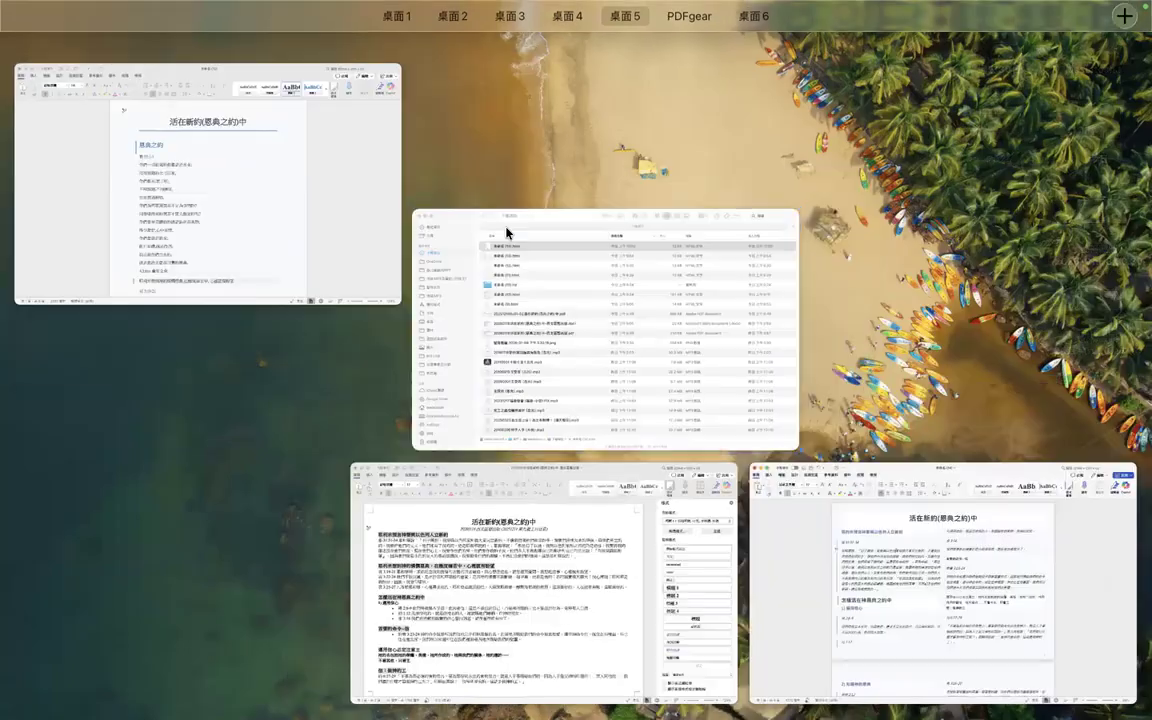
left_click(519, 511)
triple_click(327, 198)
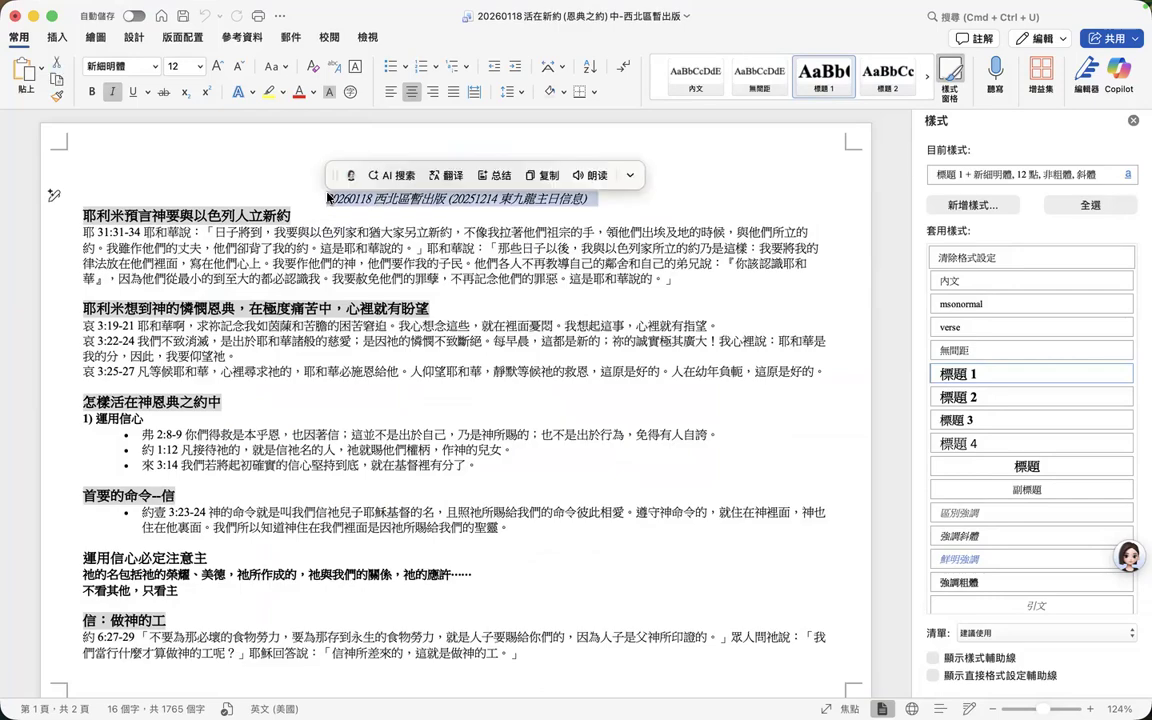
Return to 未命名 (14), insert the line 20260118 西北區暫出版 (20251214 東九龍主日信息) below the title, and remove the empty line between them
key("ctrl+Up")
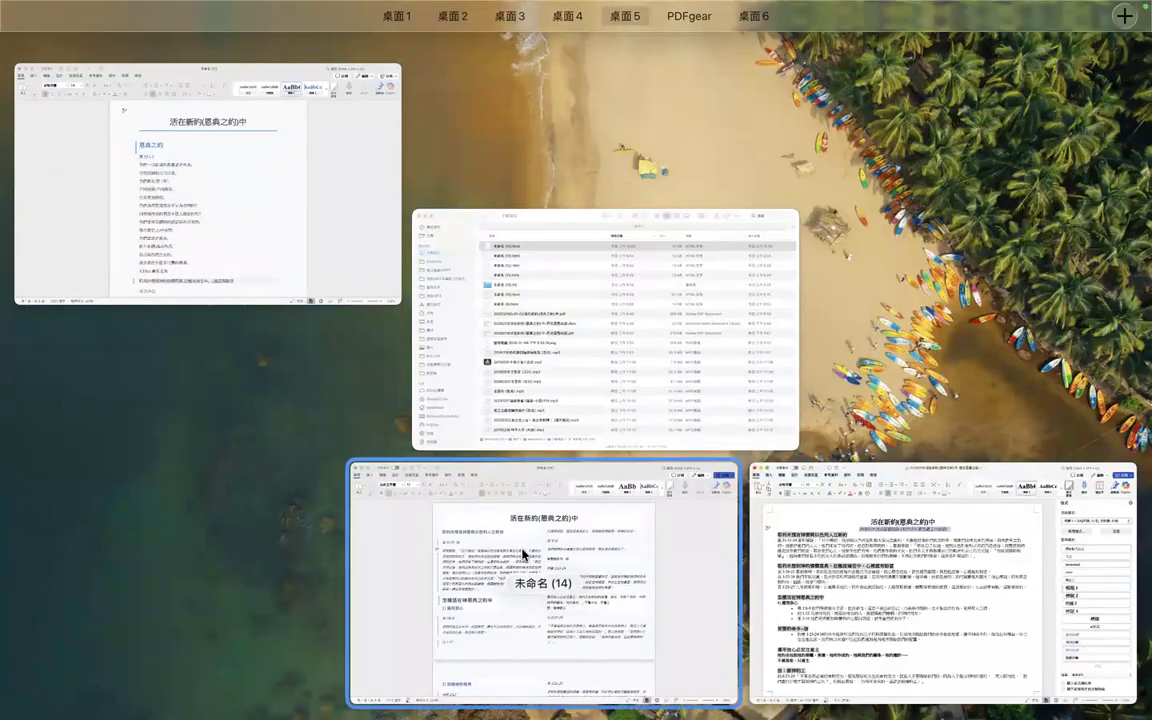
left_click(522, 550)
left_click(647, 178)
left_click(686, 175)
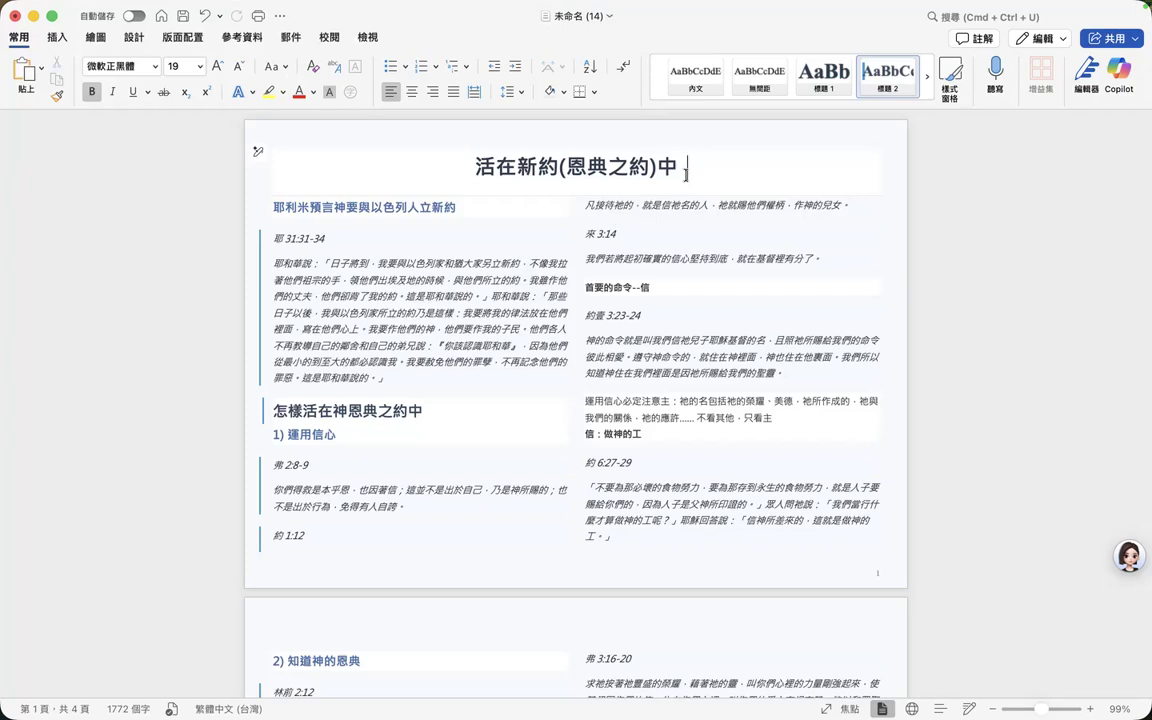
key("Return")
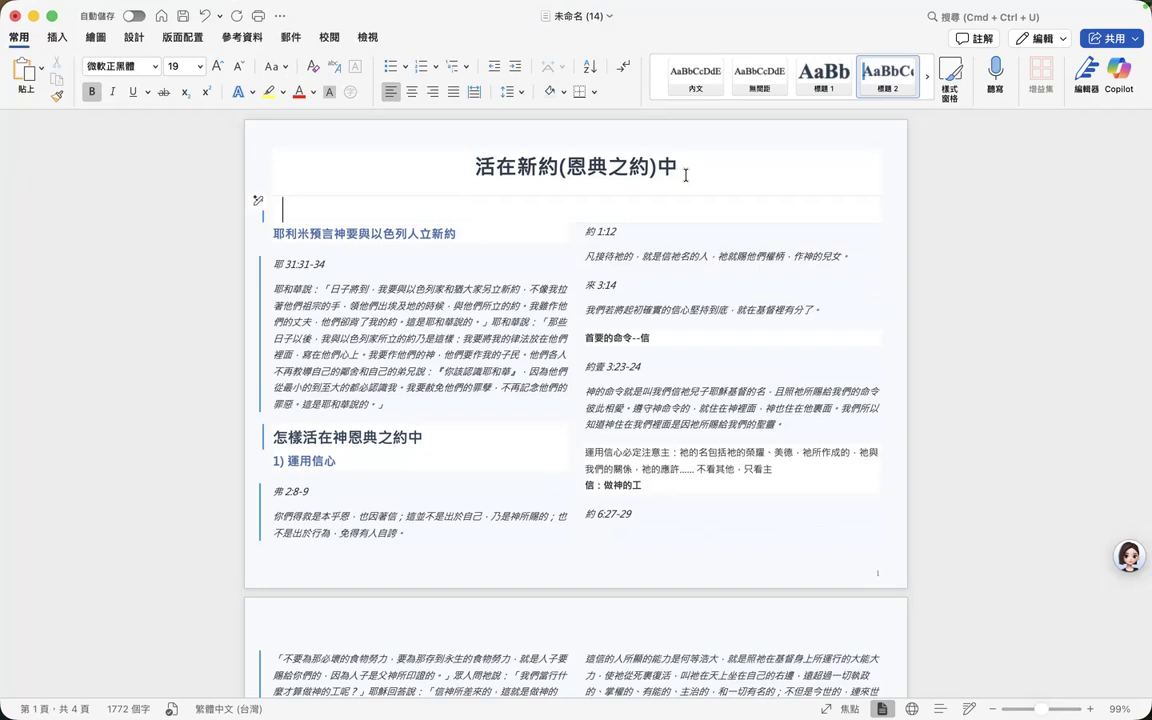
type("2026/1/18 西北區暫出版 (20251214 東九龍主日信息)")
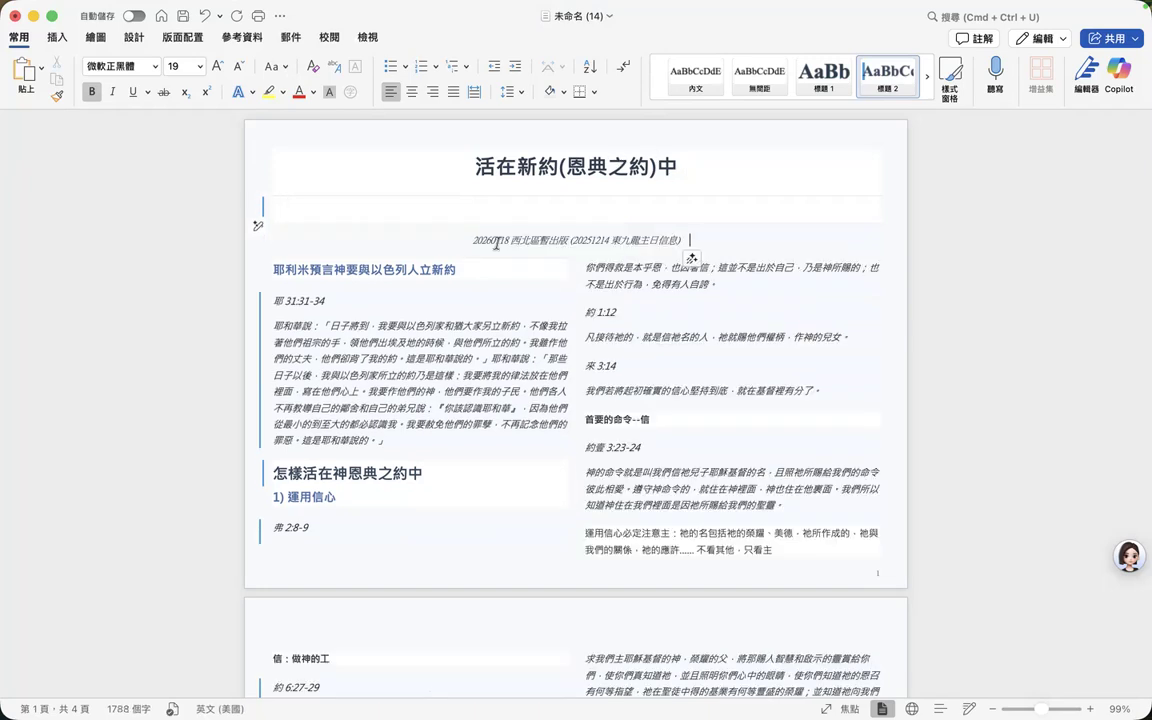
left_click(415, 200)
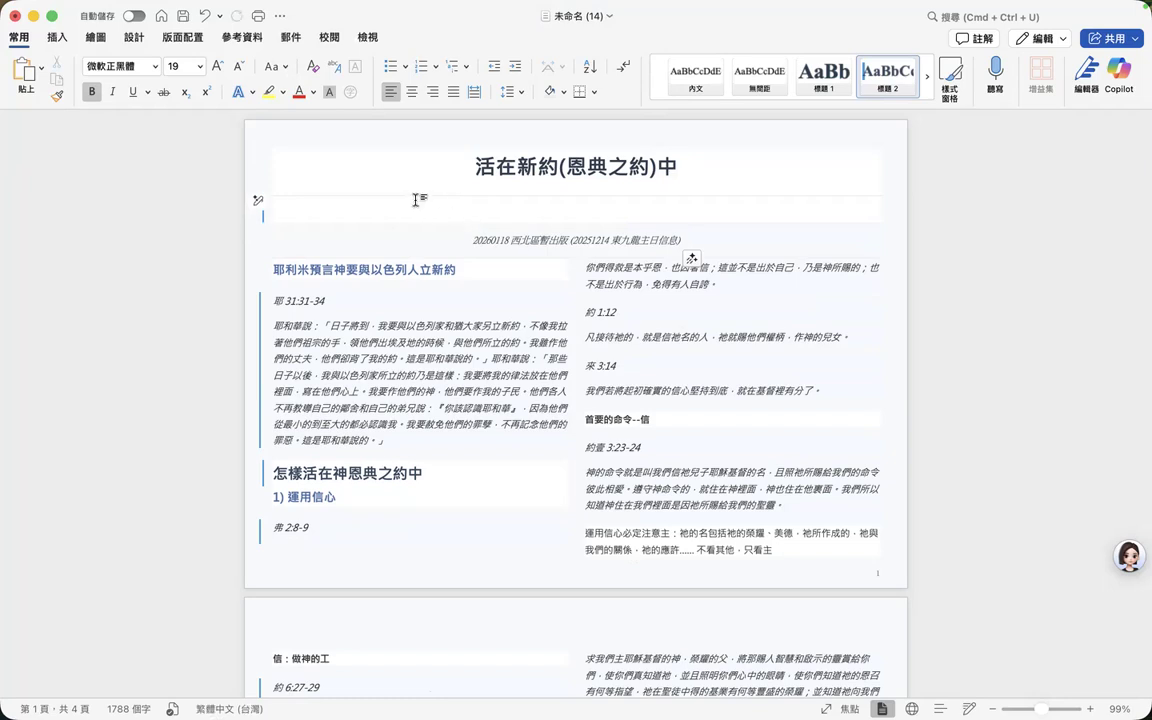
key("BackSpace")
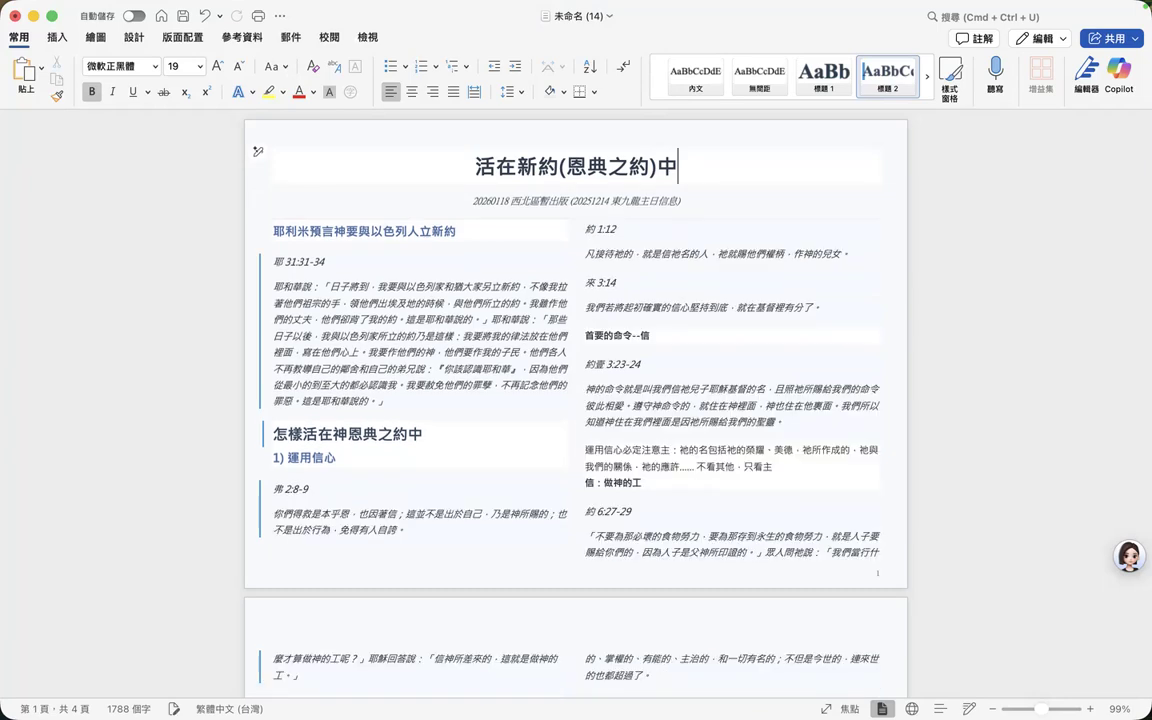
Set the 20260118 西北區暫出版 subtitle line to 14 pt and make it bold
left_click(270, 196)
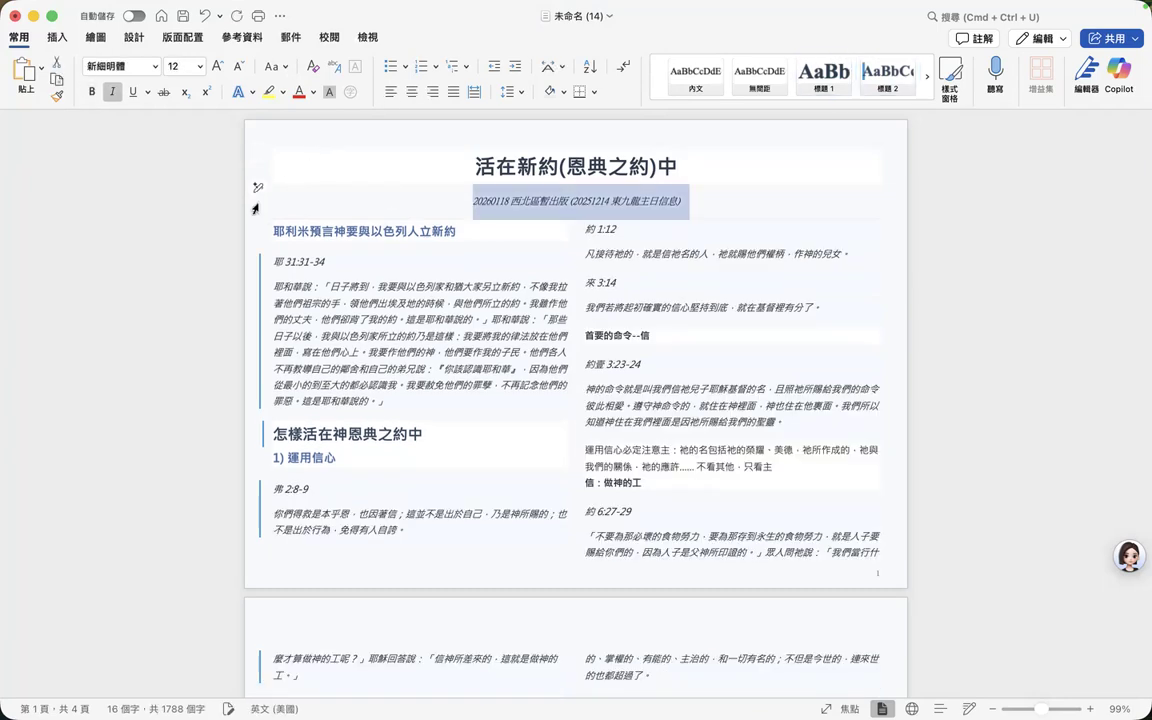
left_click(216, 68)
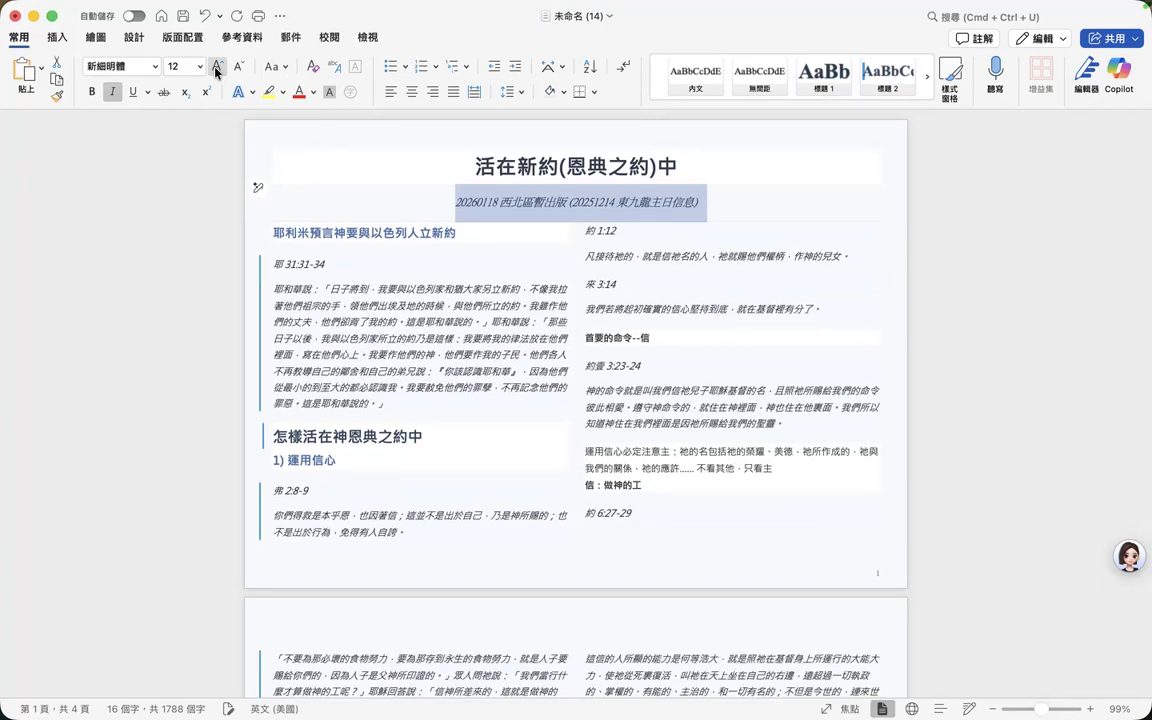
left_click(93, 92)
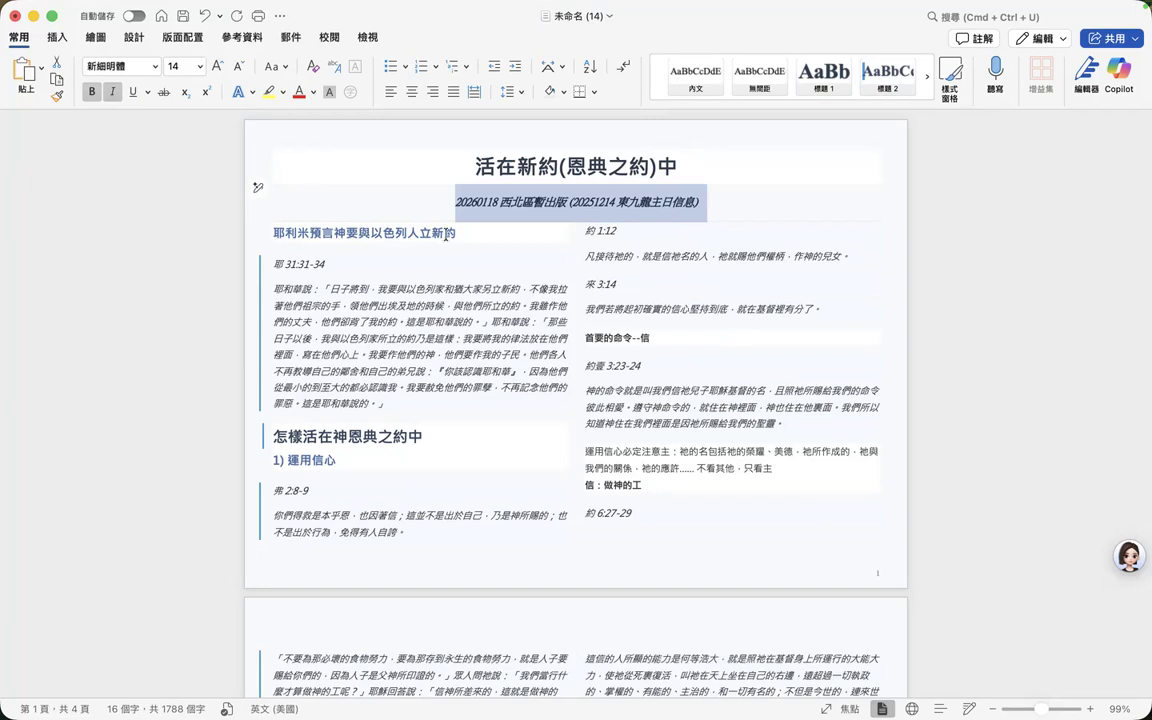
left_click(553, 203)
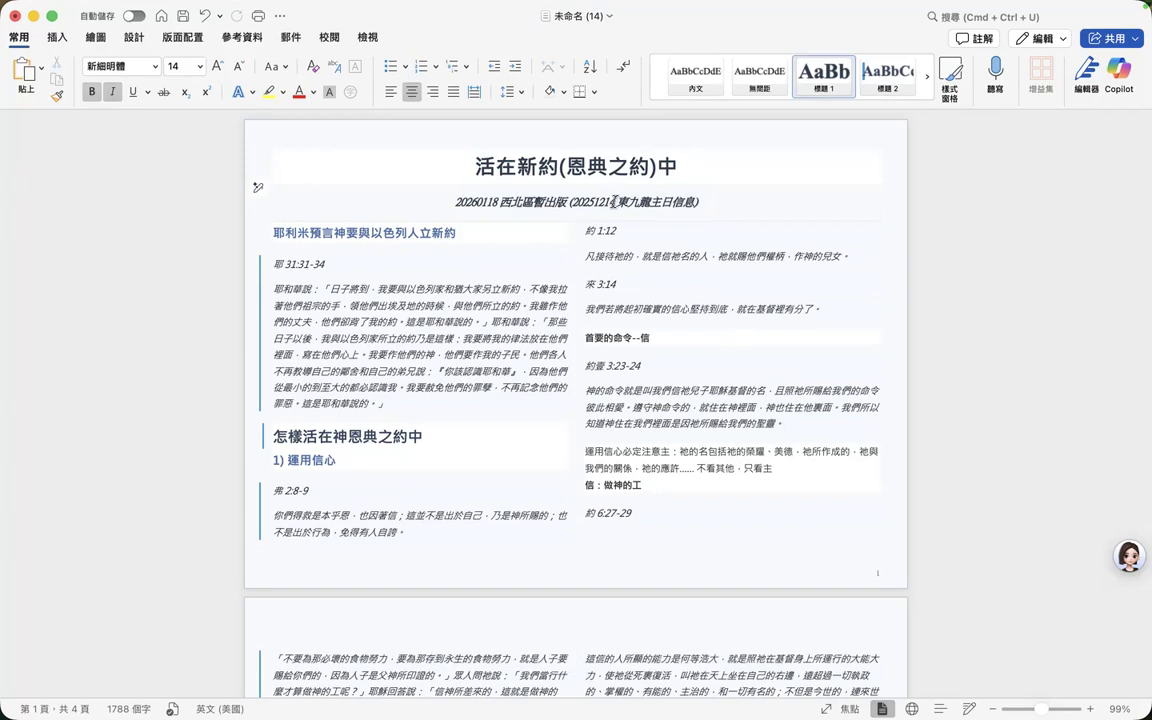
left_click(491, 289)
Enlarge all text from the 耶利米預言神要與以色列人立新約 heading to the document's last bullet by one font size step
left_click(353, 240)
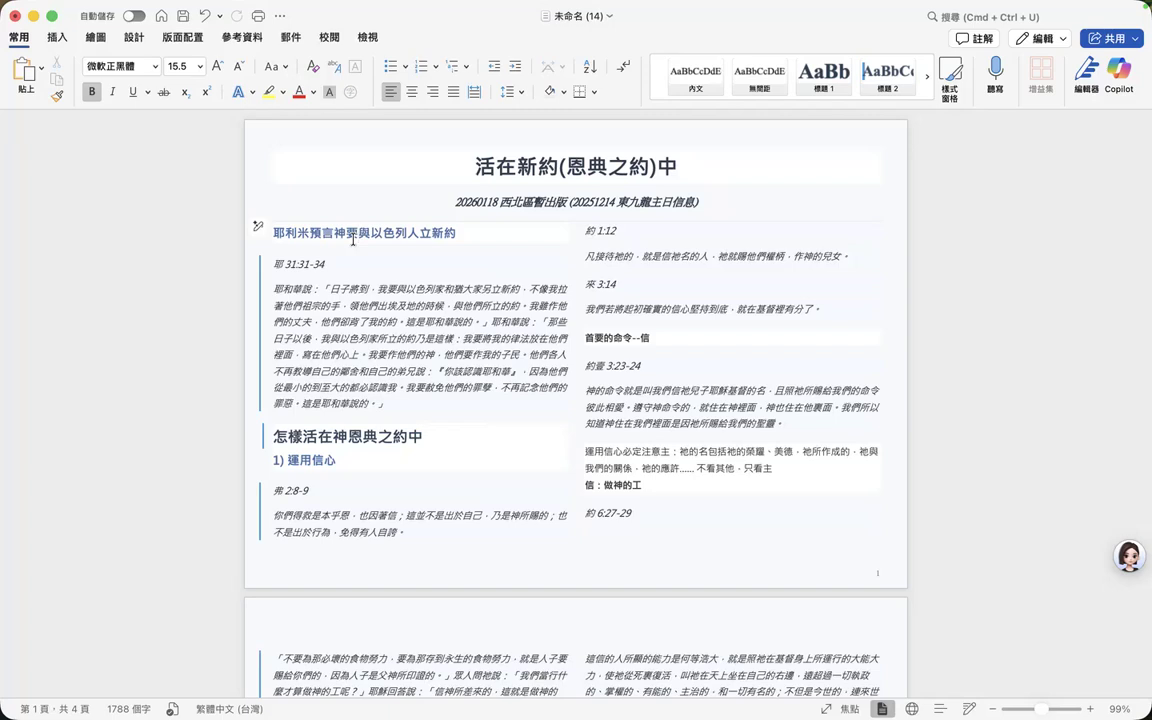
left_click(269, 234)
left_click(445, 400, "shift")
scroll(445, 400, "down", 10)
scroll(445, 402, "down", 15)
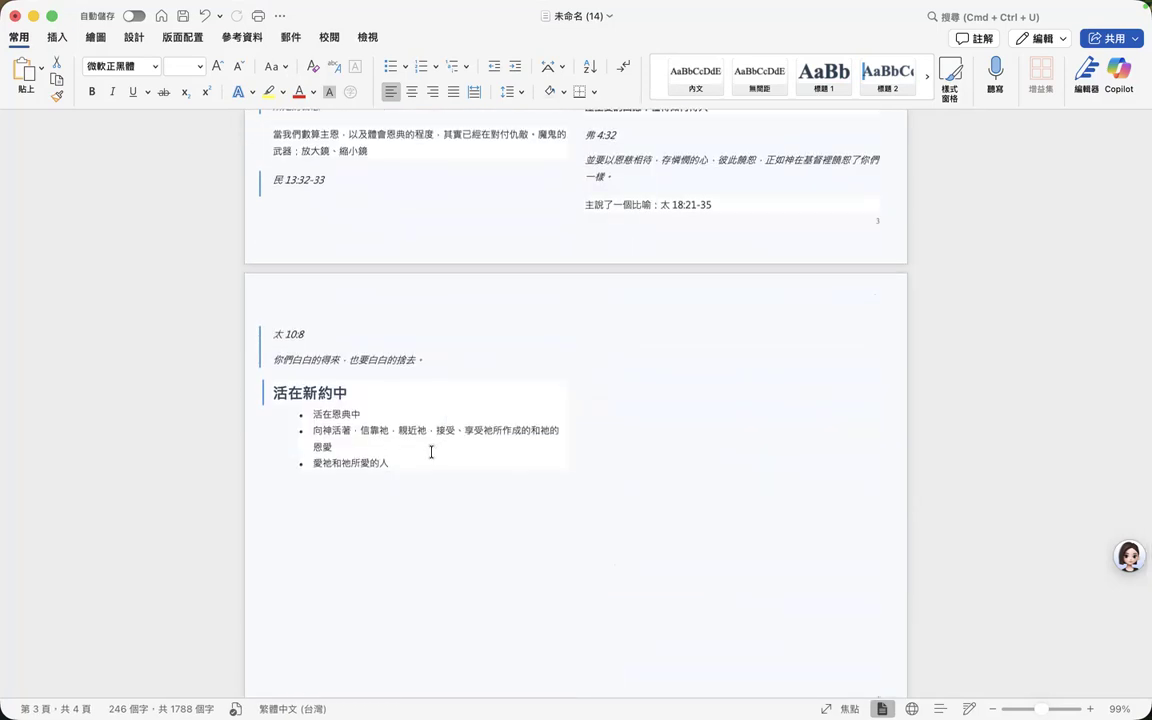
left_click(428, 467, "shift")
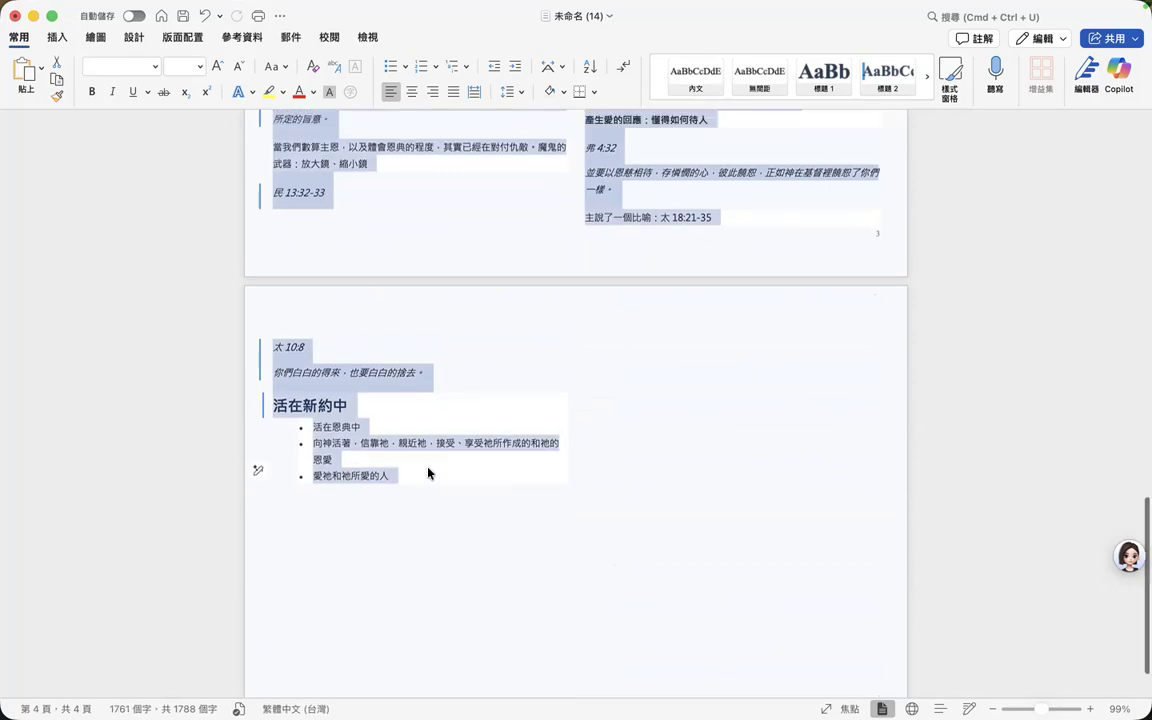
scroll(429, 470, "up", 3)
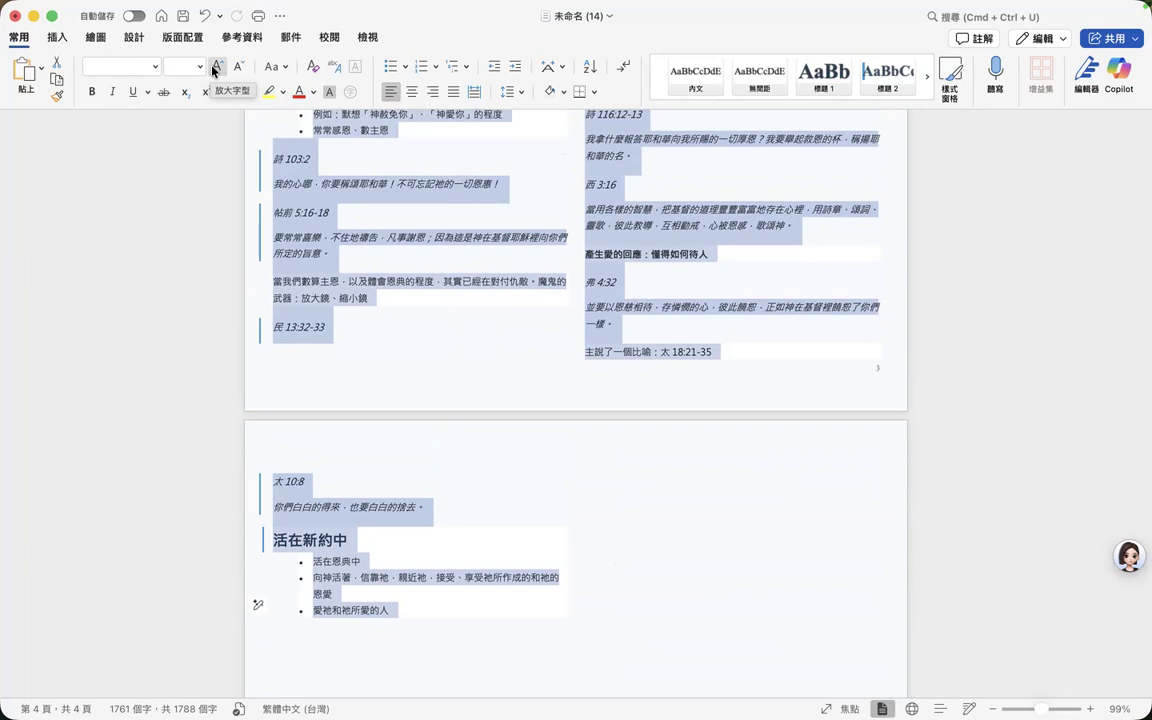
left_click(213, 69)
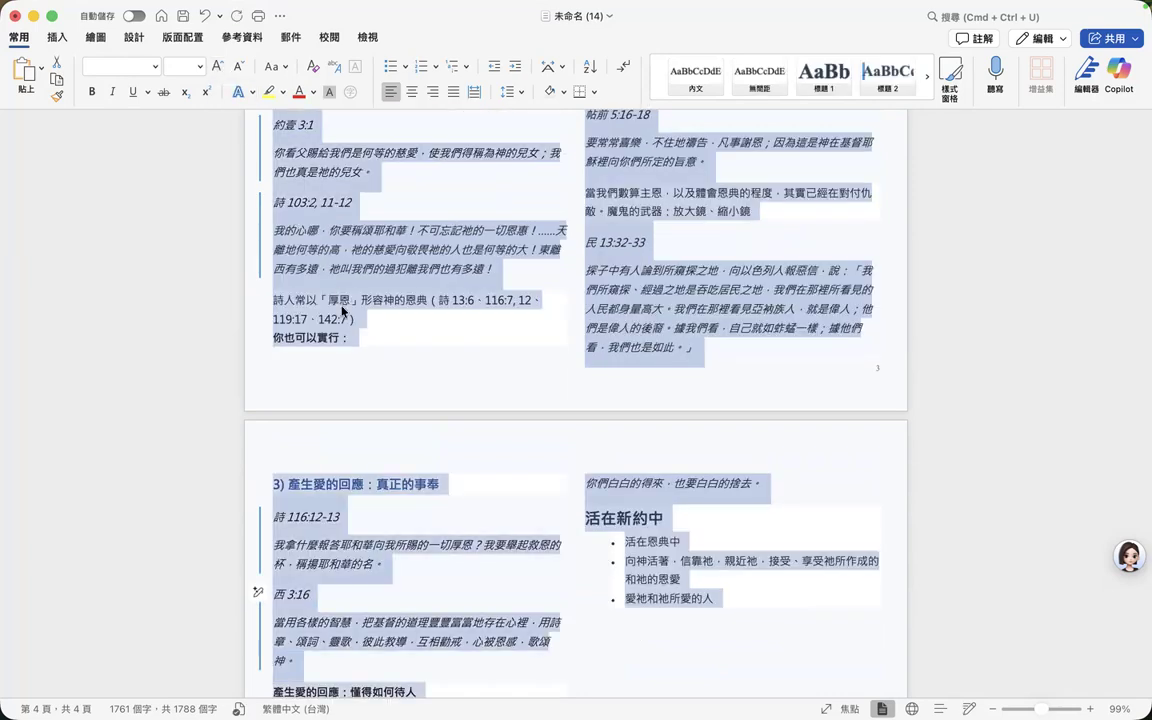
Try the selected body text one font size step larger, and reduce it again by one step
scroll(342, 311, "down", 5)
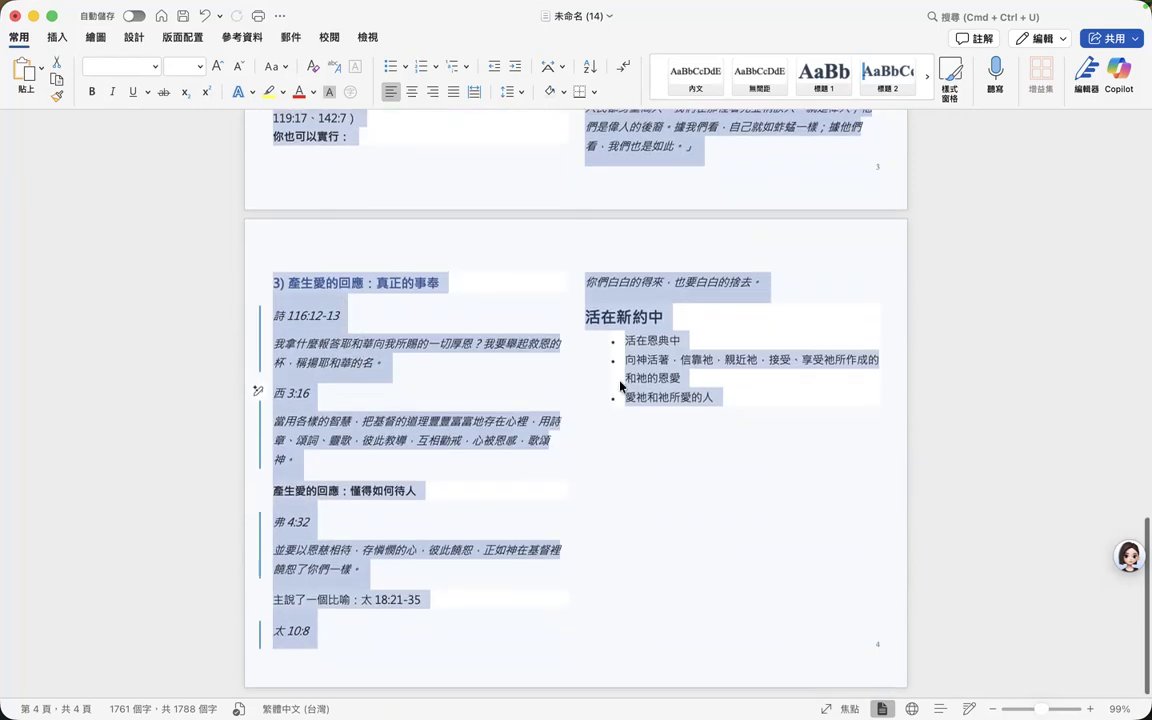
left_click(217, 68)
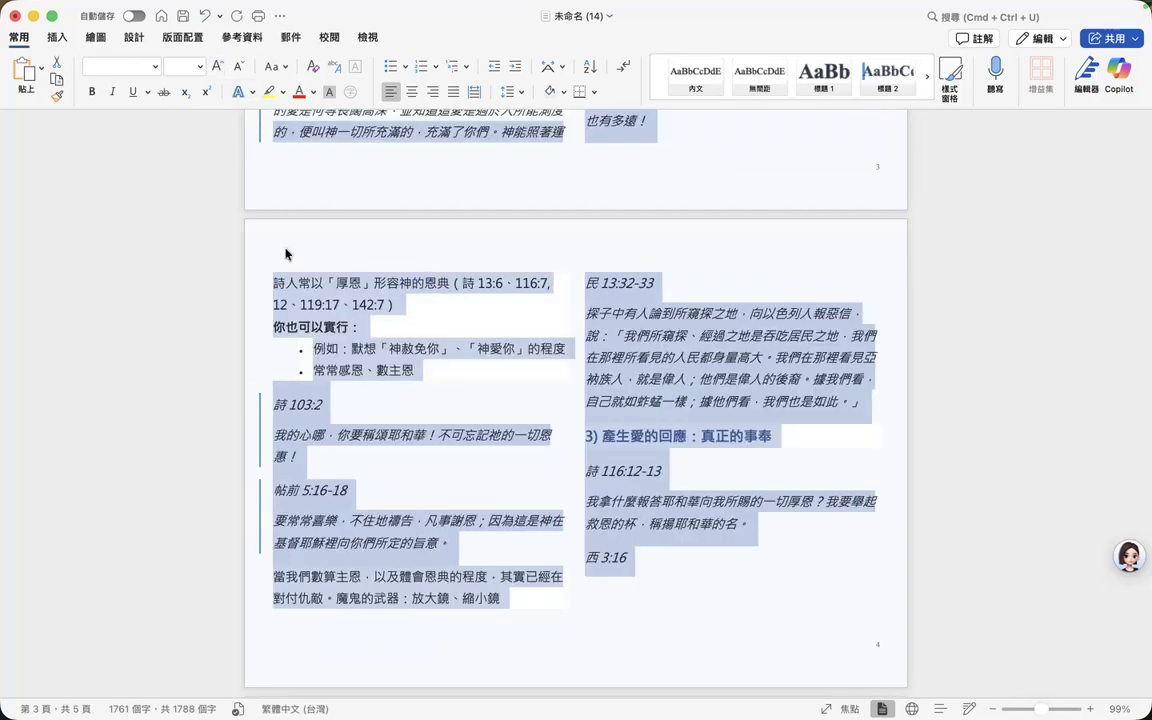
scroll(285, 254, "down", 5)
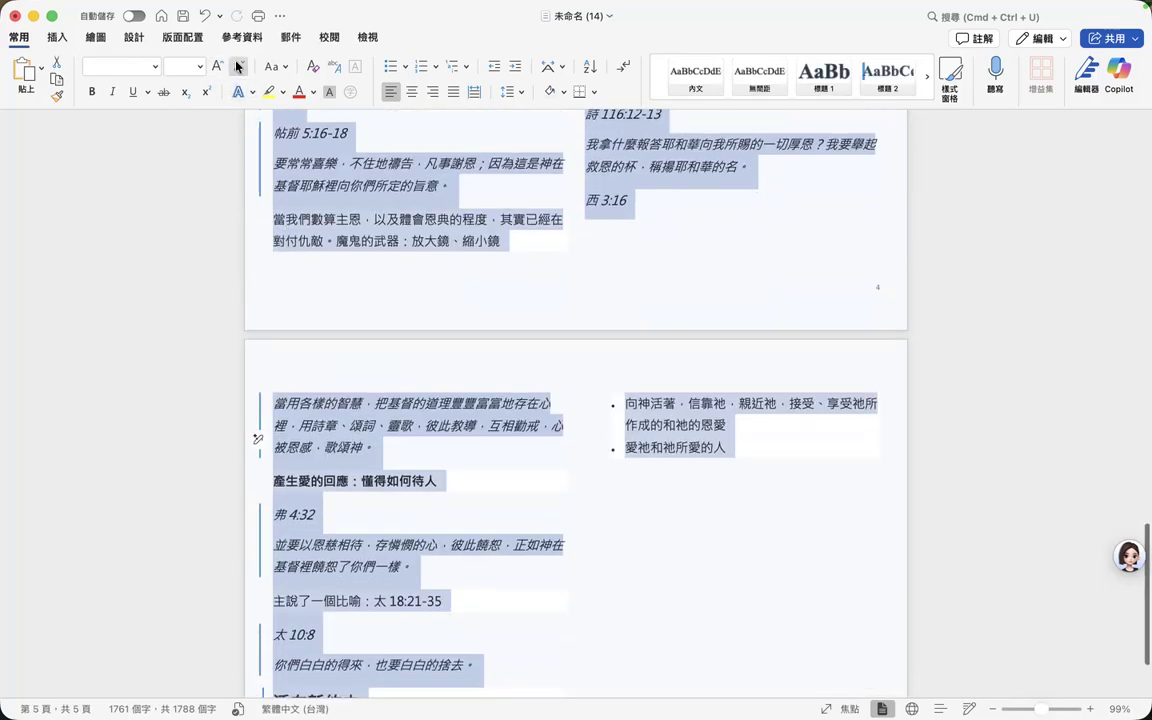
left_click(239, 66)
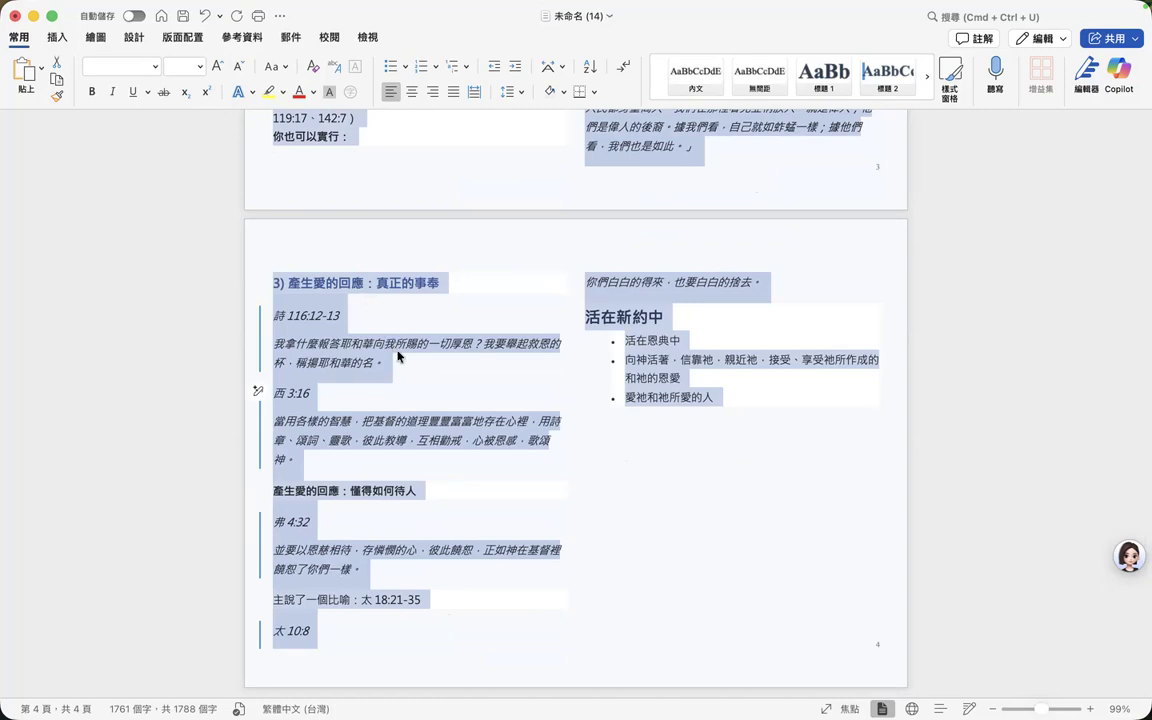
scroll(325, 418, "up", 4)
scroll(325, 418, "up", 15)
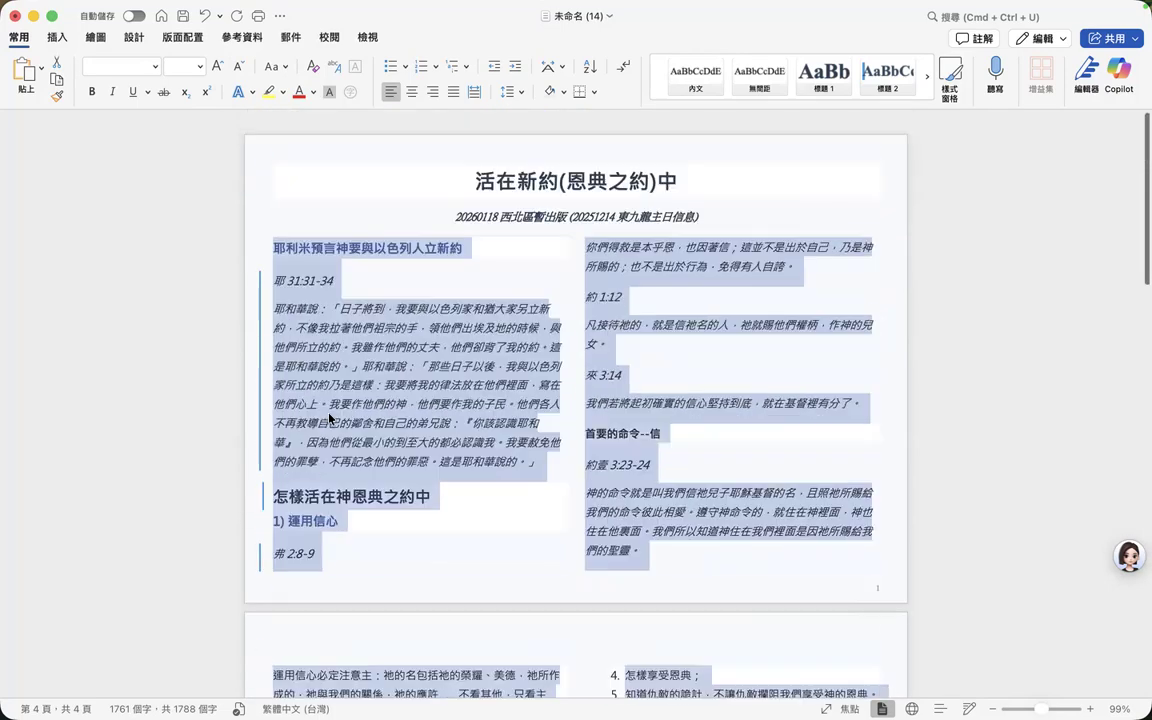
left_click(425, 354)
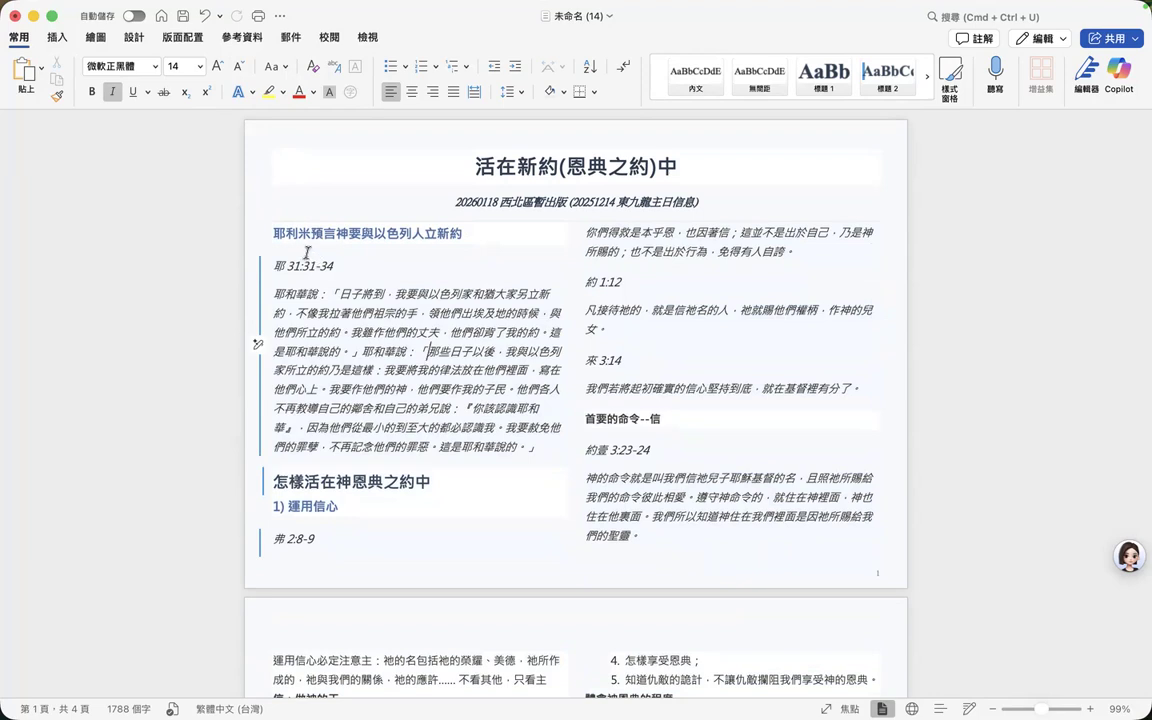
Set the spacing between the two equal-width columns to 2 字元, from the 耶利米預言神要與以色列人立新約 heading to the last bullet
left_click(275, 230)
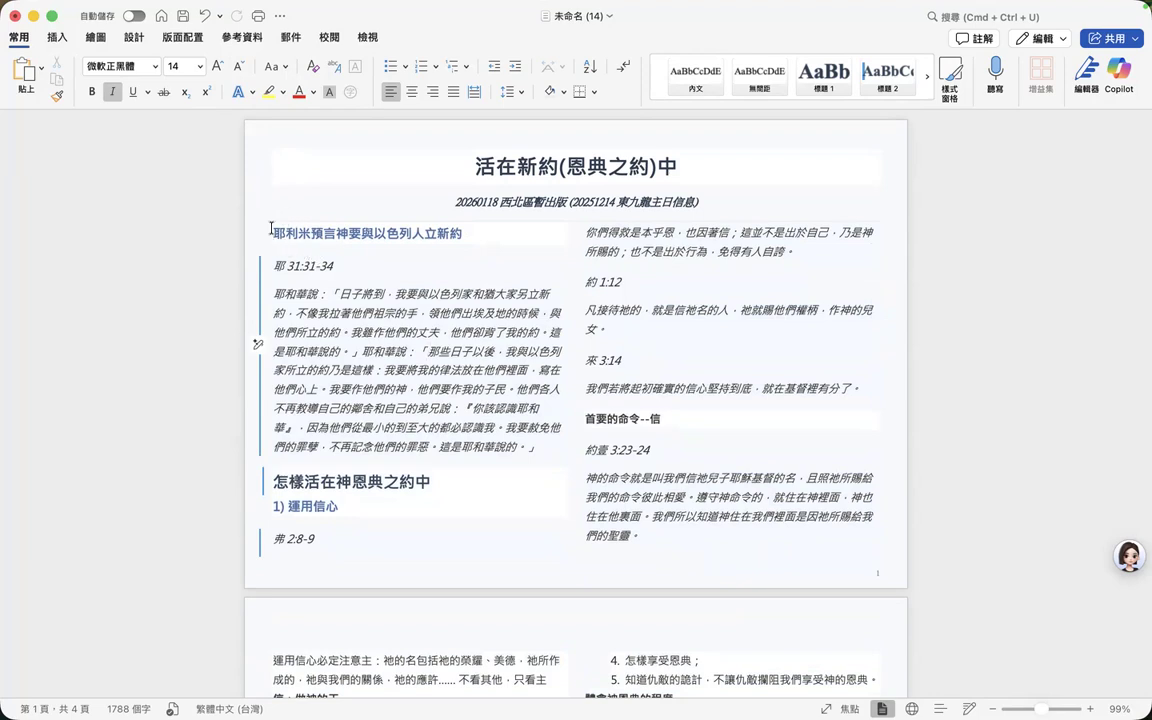
left_click(325, 305, "shift")
scroll(322, 304, "down", 14)
scroll(323, 303, "up", 1)
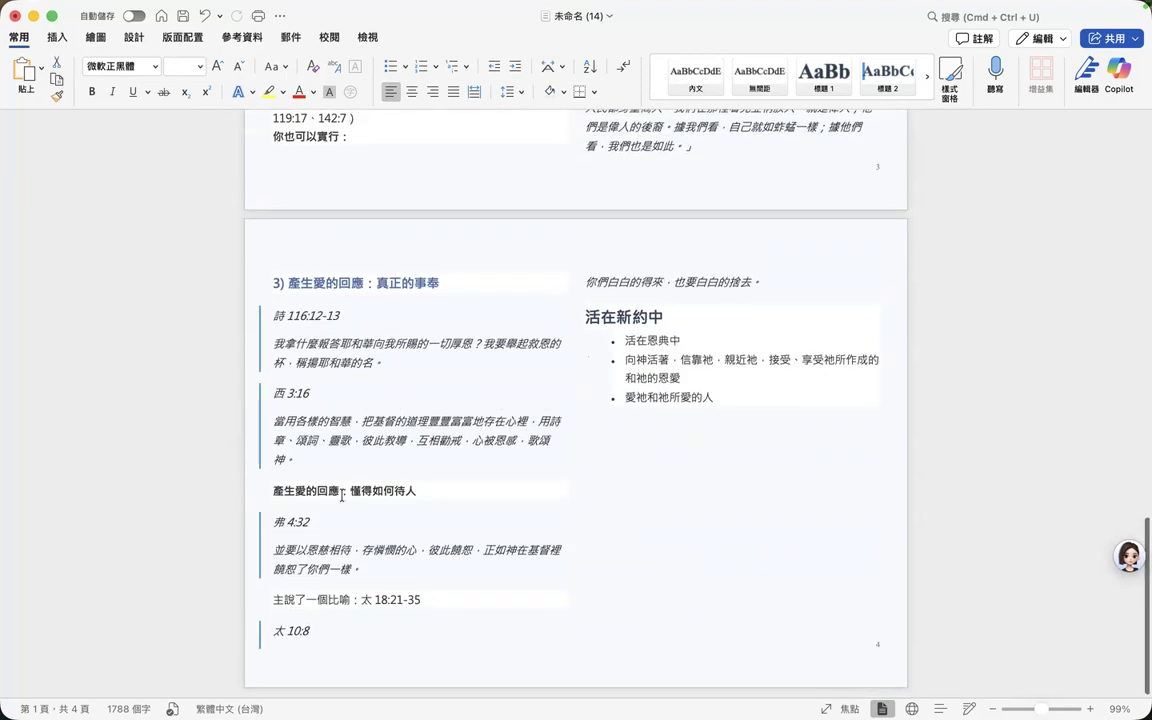
left_click(350, 638, "shift")
left_click(733, 396, "shift")
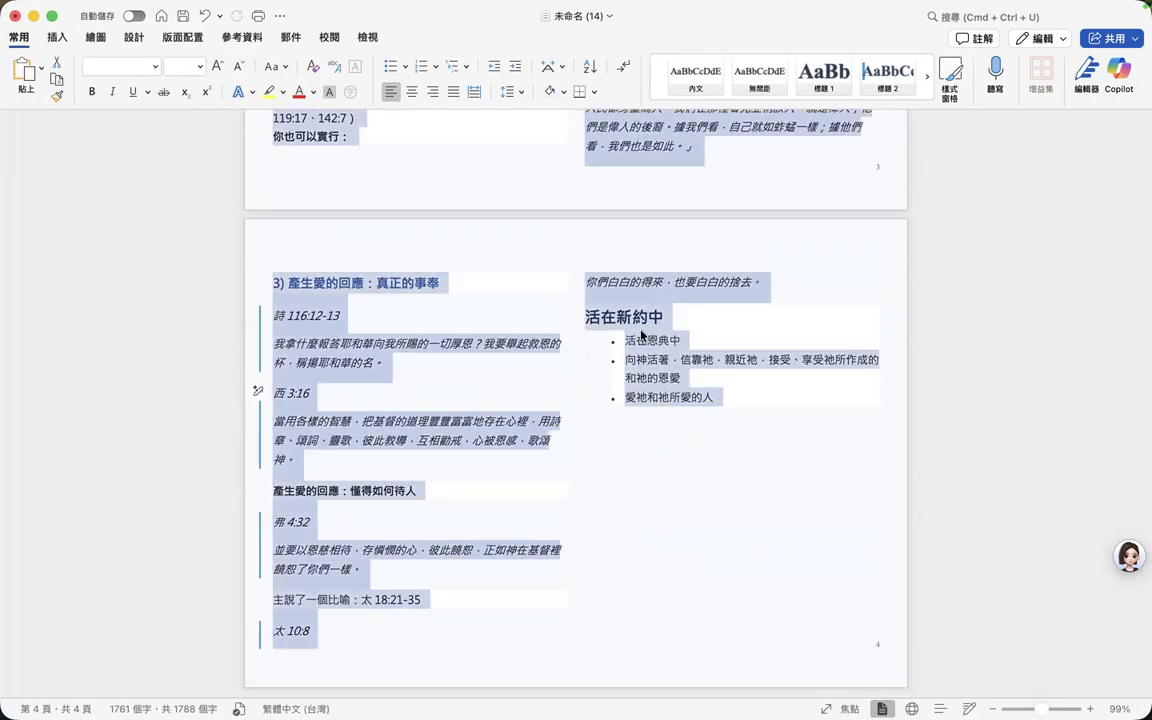
left_click(182, 38)
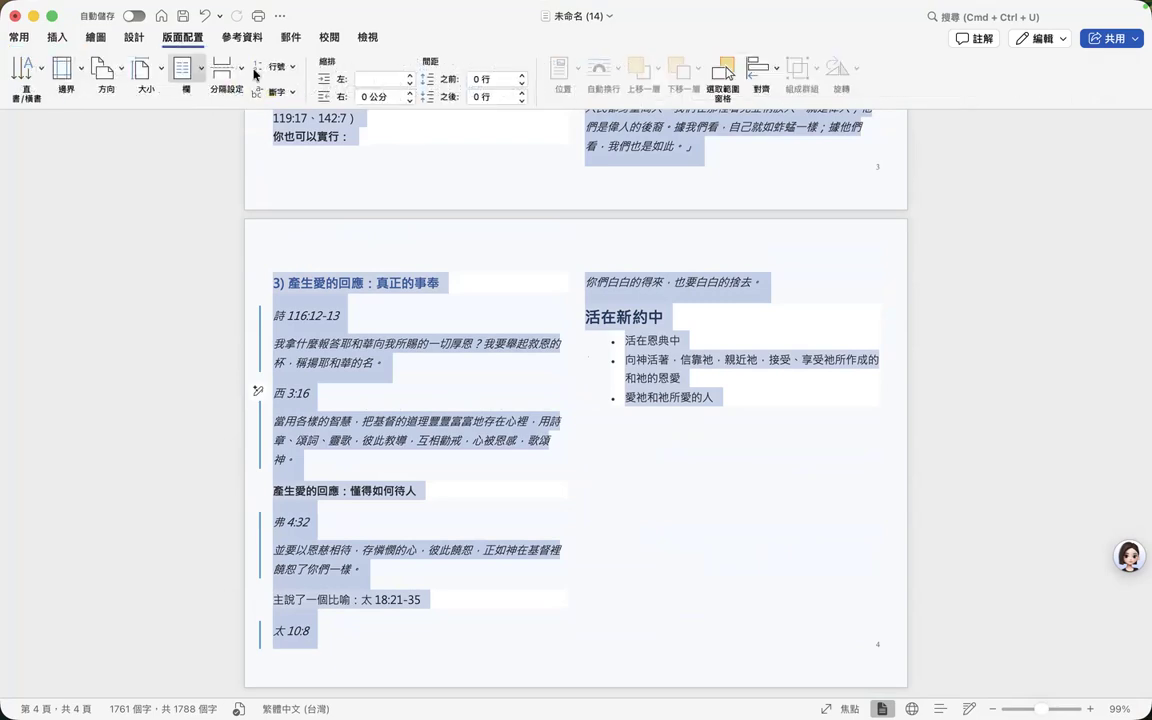
left_click(193, 71)
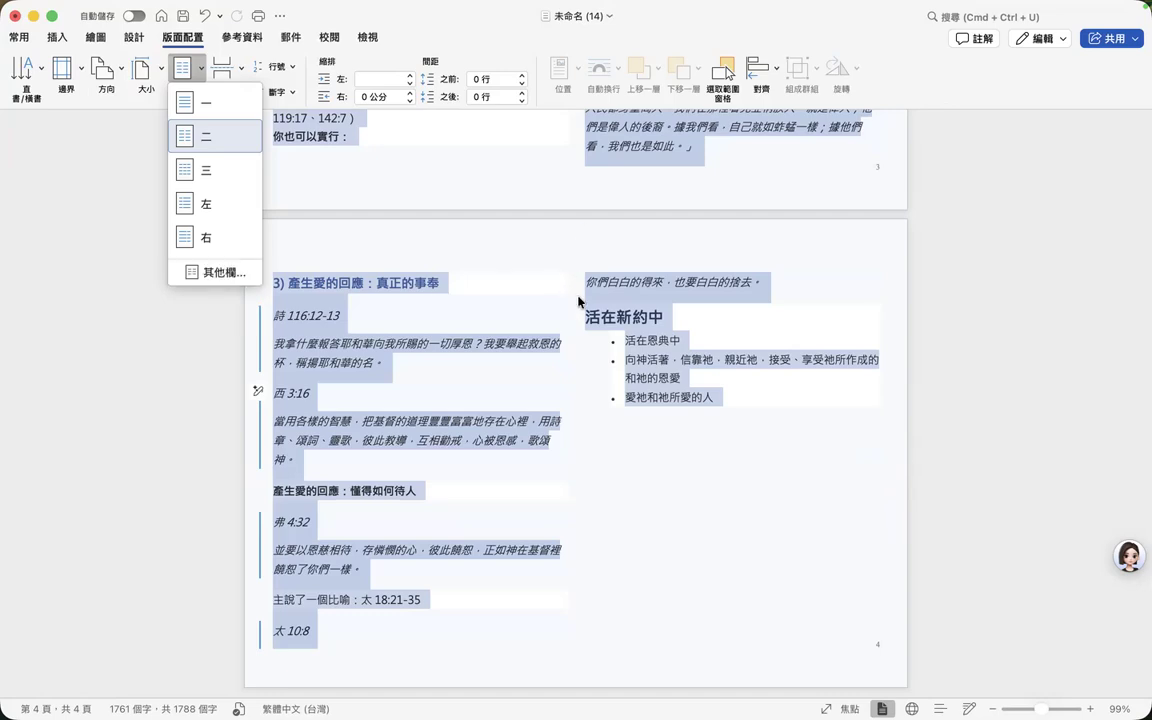
left_click(210, 278)
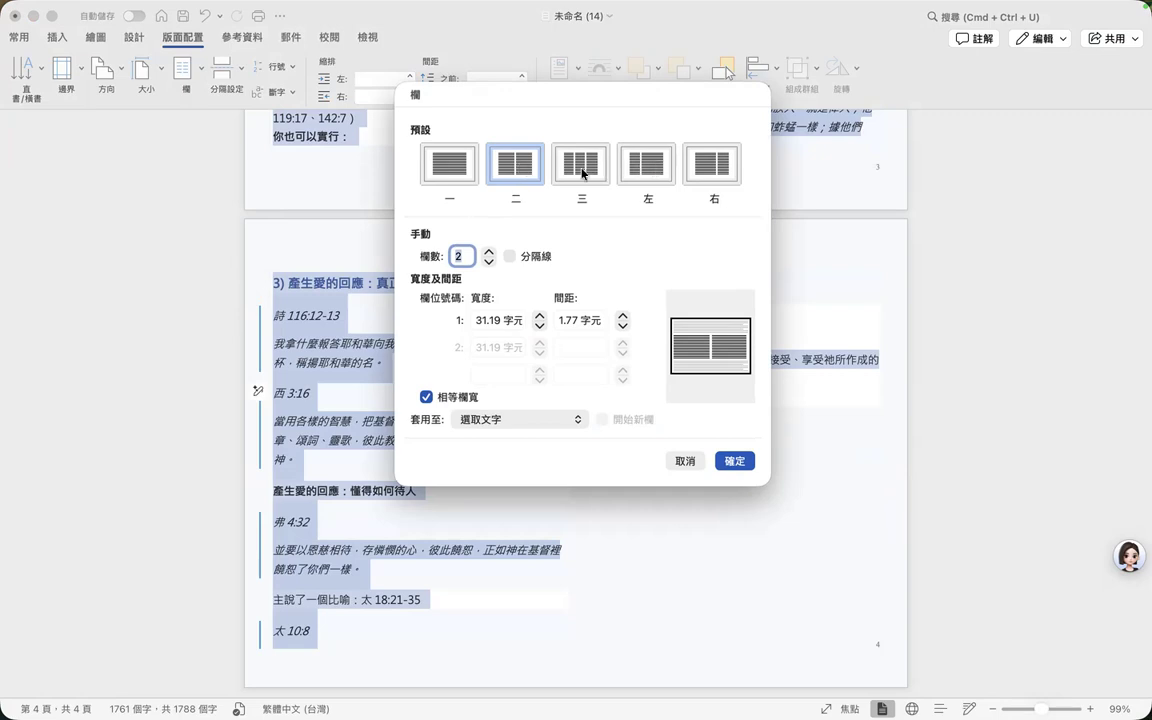
left_click(490, 254)
left_click(488, 255)
left_click(488, 262)
left_click(488, 262)
left_click(490, 318)
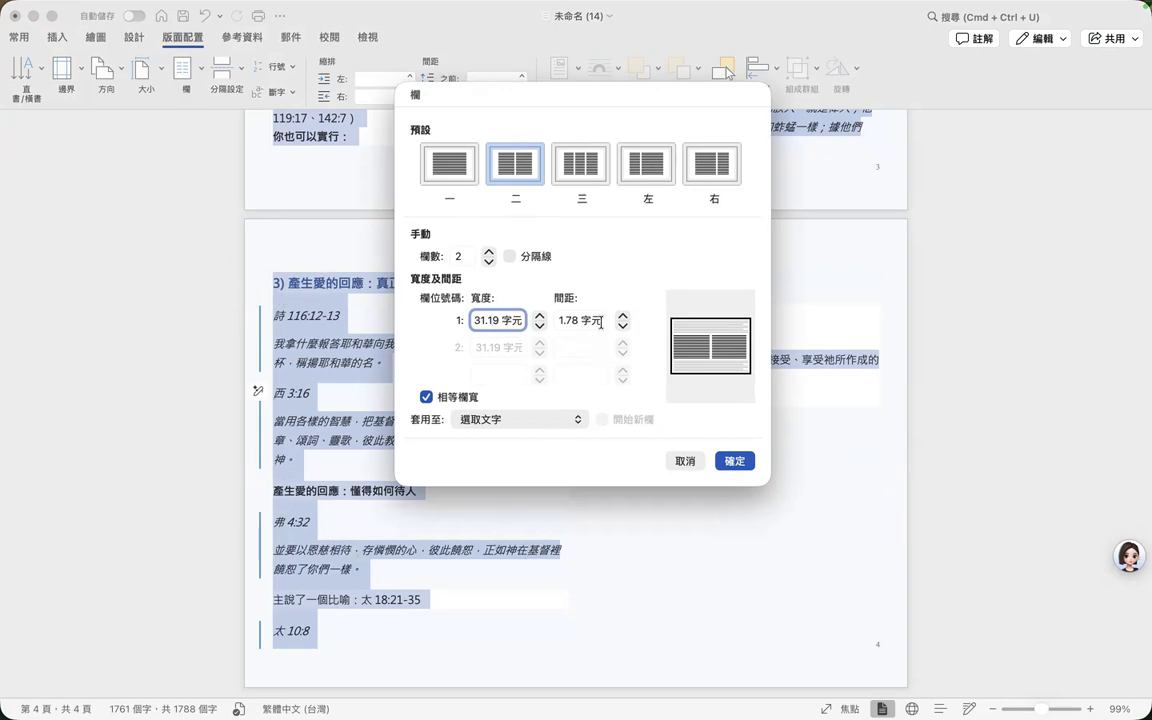
left_click(600, 321)
left_click(622, 317)
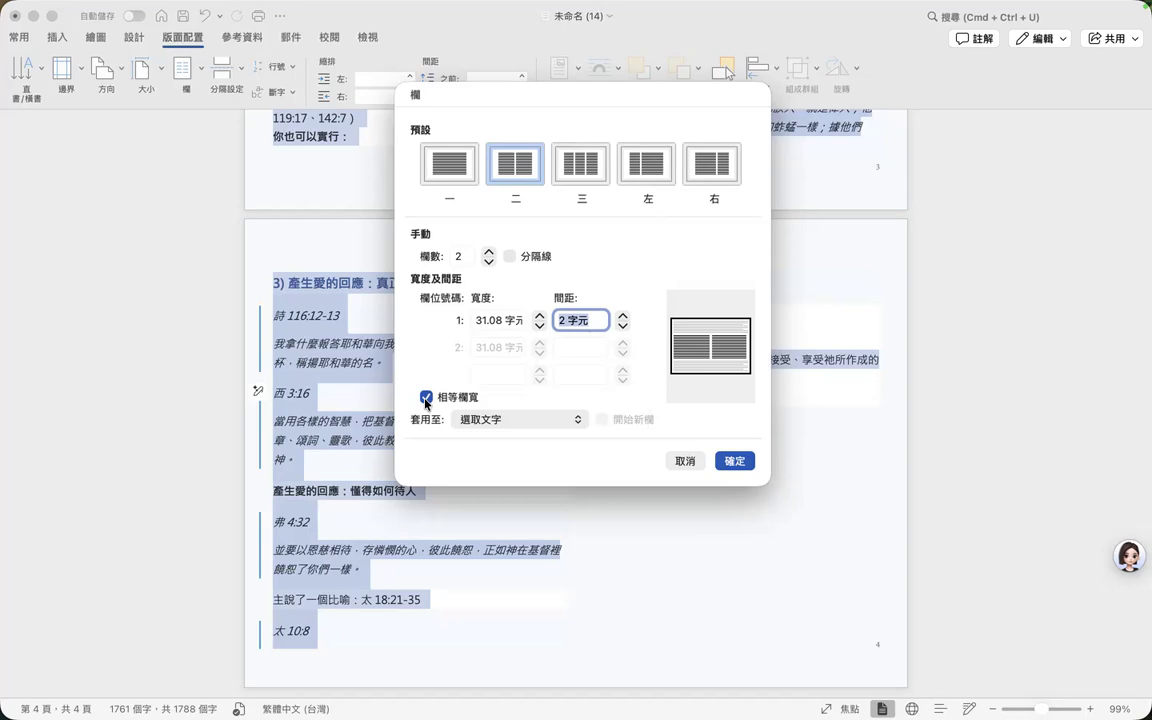
left_click(737, 460)
scroll(742, 462, "up", 6)
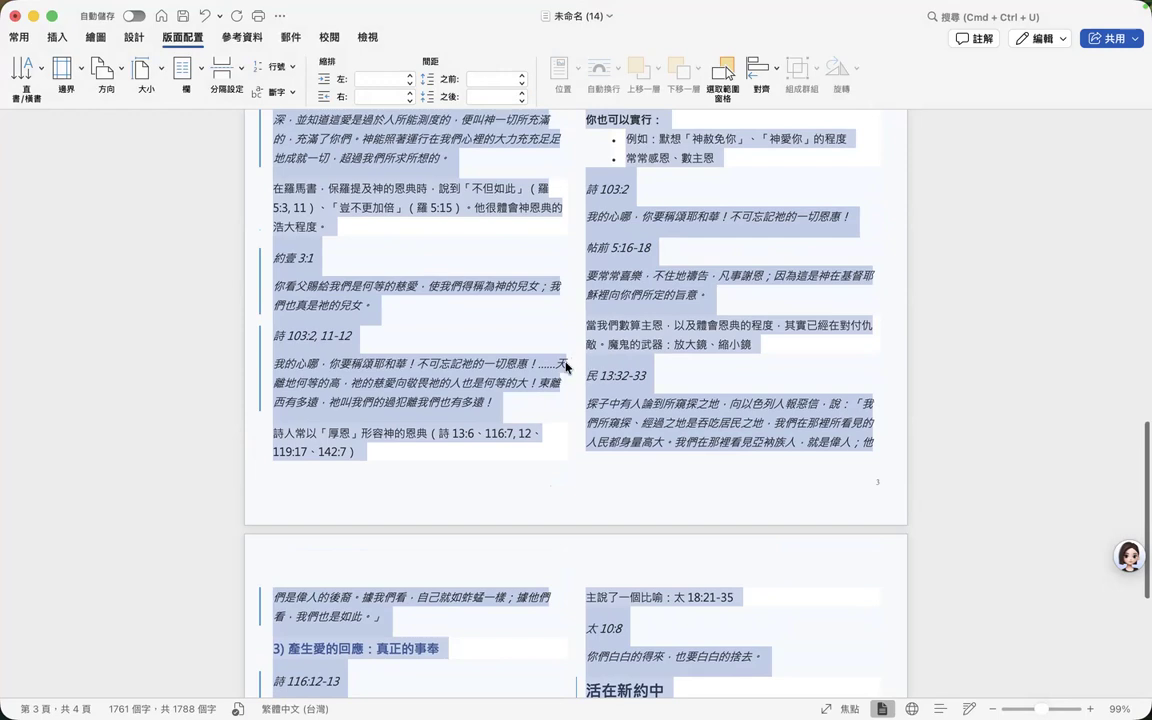
scroll(573, 368, "up", 20)
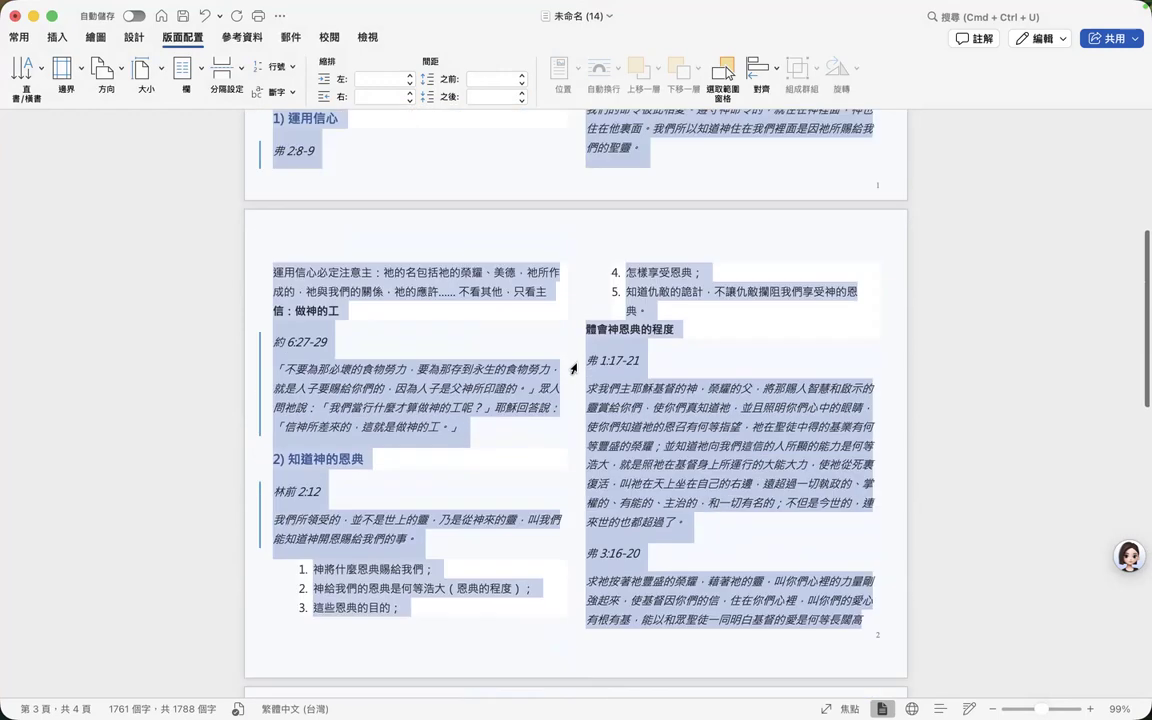
left_click(551, 294)
left_click(522, 160)
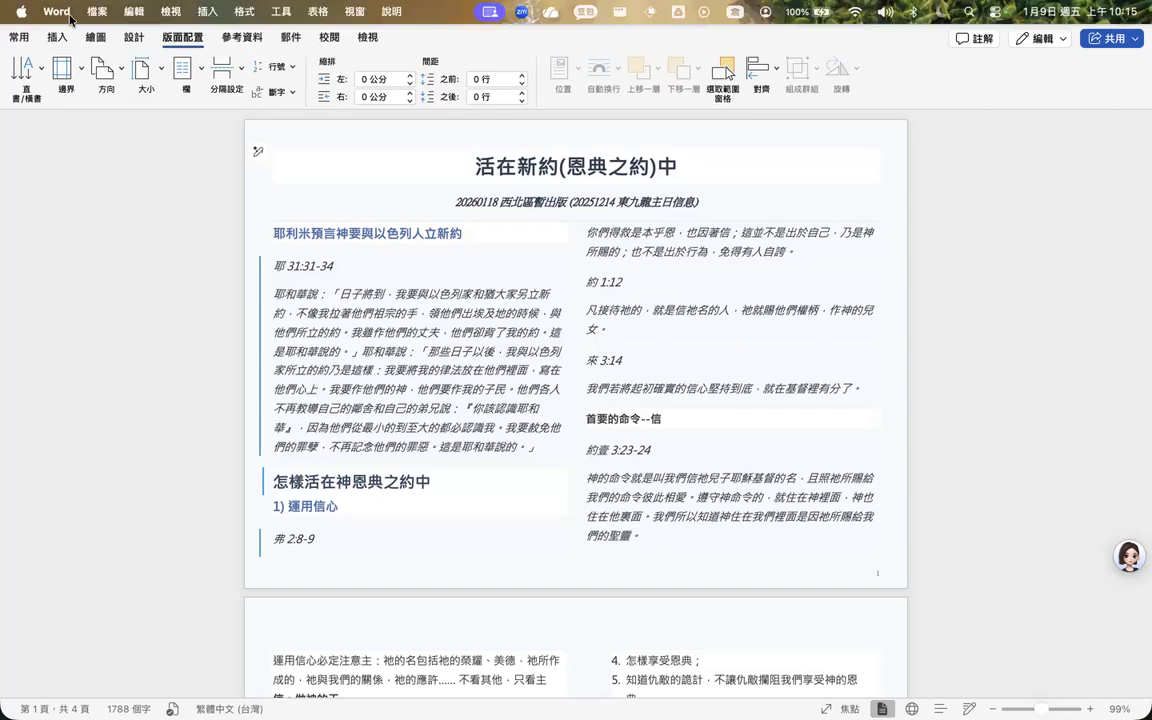
Start saving the document as a new file in the Word 文件 (.docx) format
left_click(91, 12)
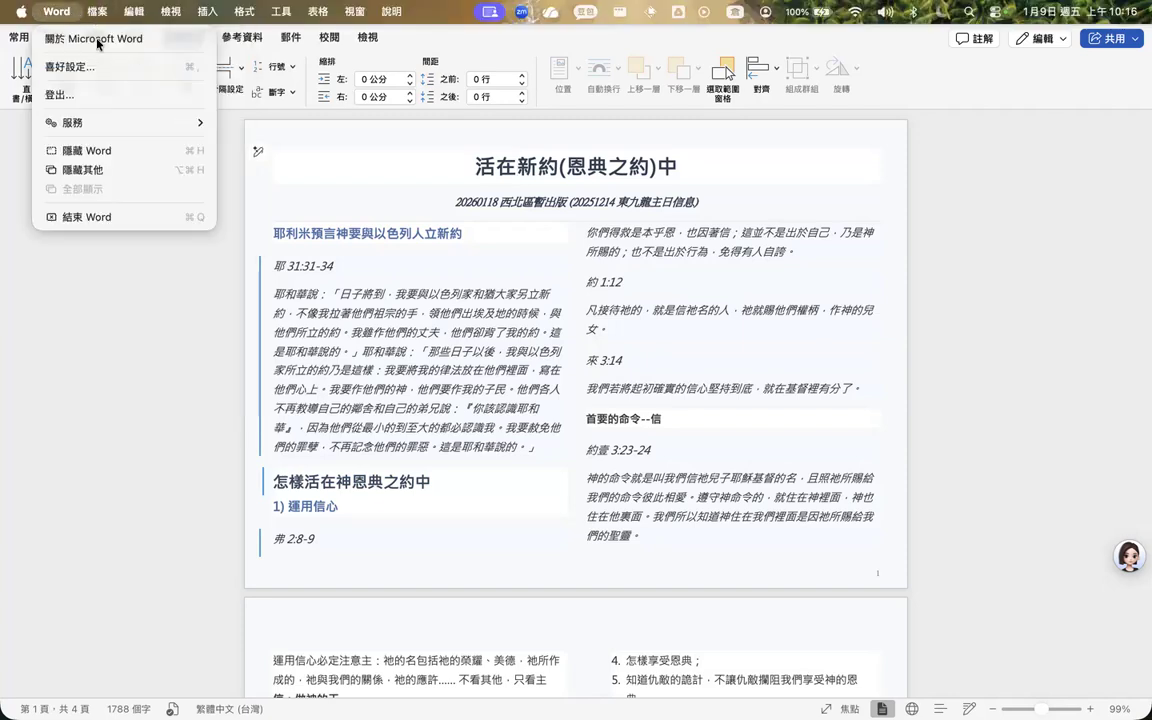
left_click(137, 164)
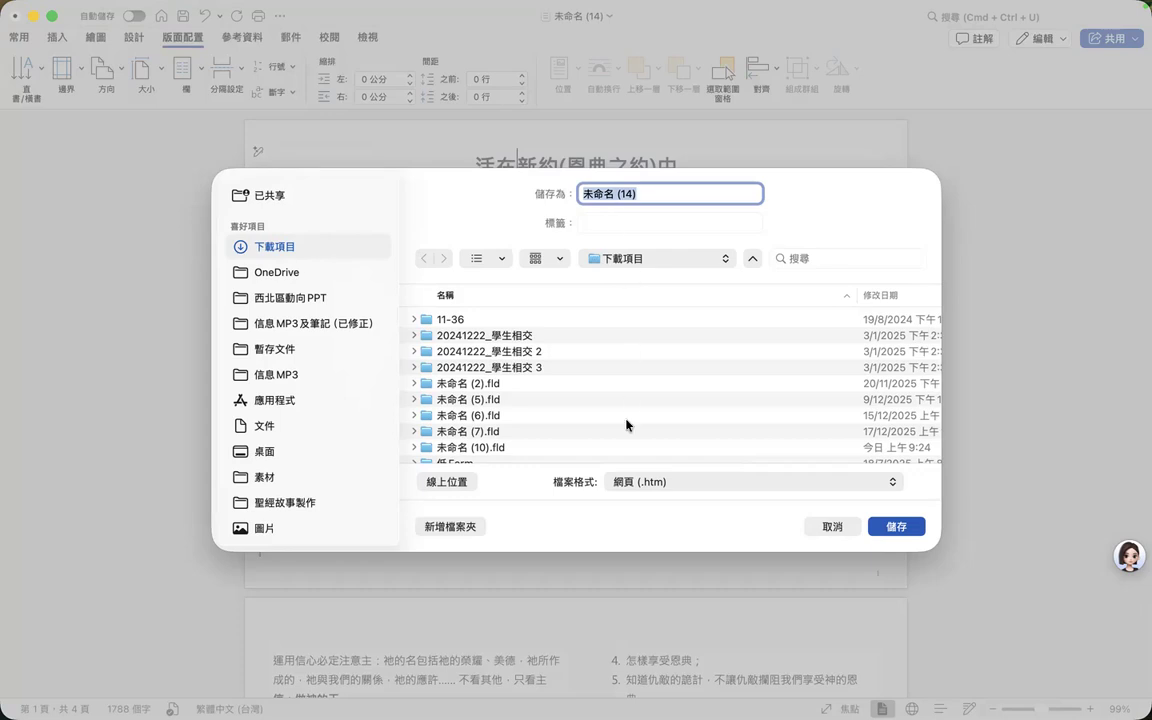
left_click(634, 489)
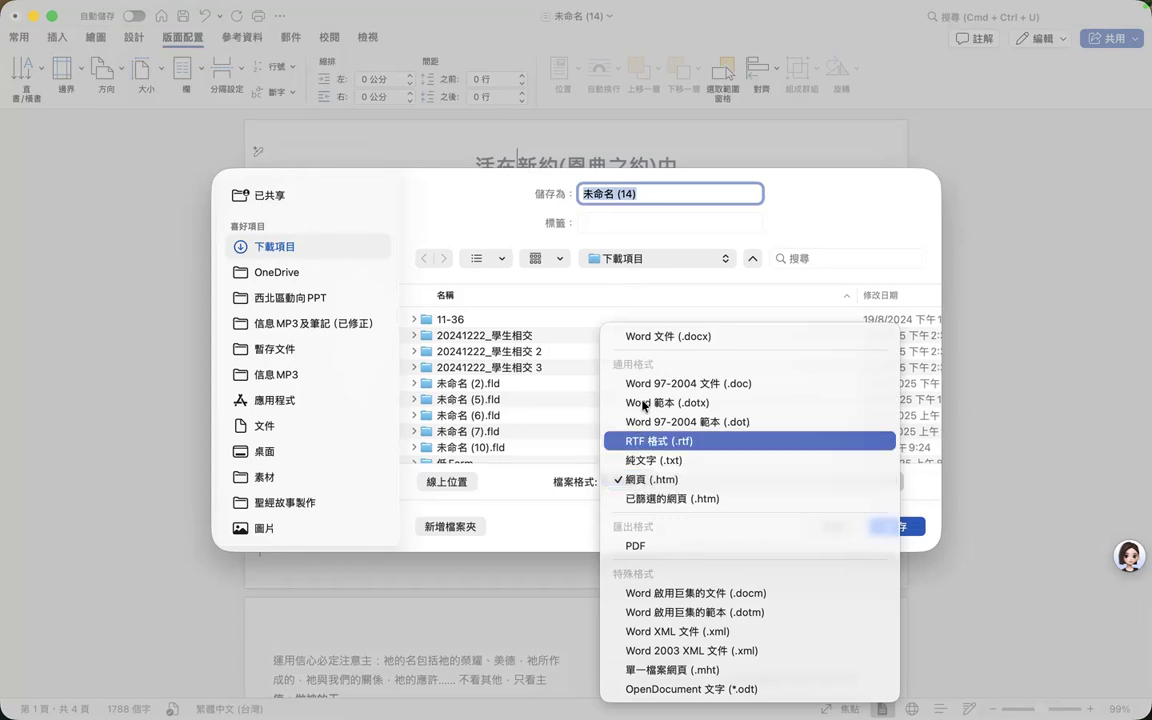
left_click(670, 340)
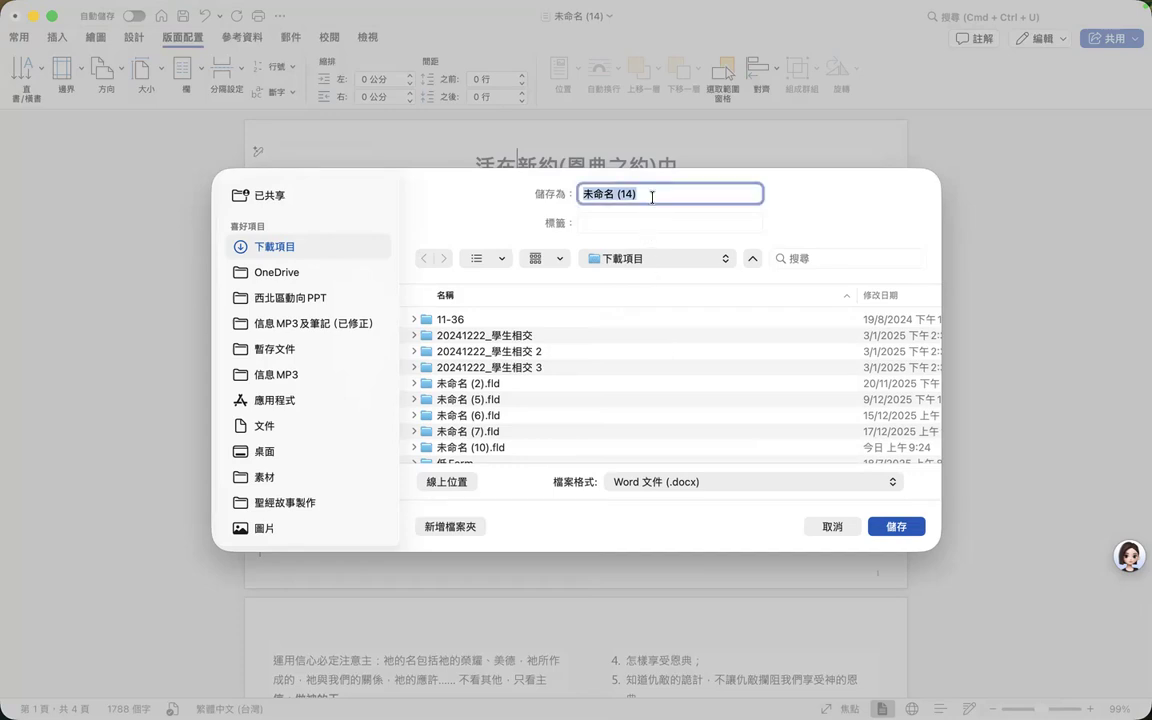
Name the file 20260118活在新約 (恩典之約) 中-西北區暫出版 and save it in the 下載項目 folder
type("2026")
type("01")
type("18")
type("活在")
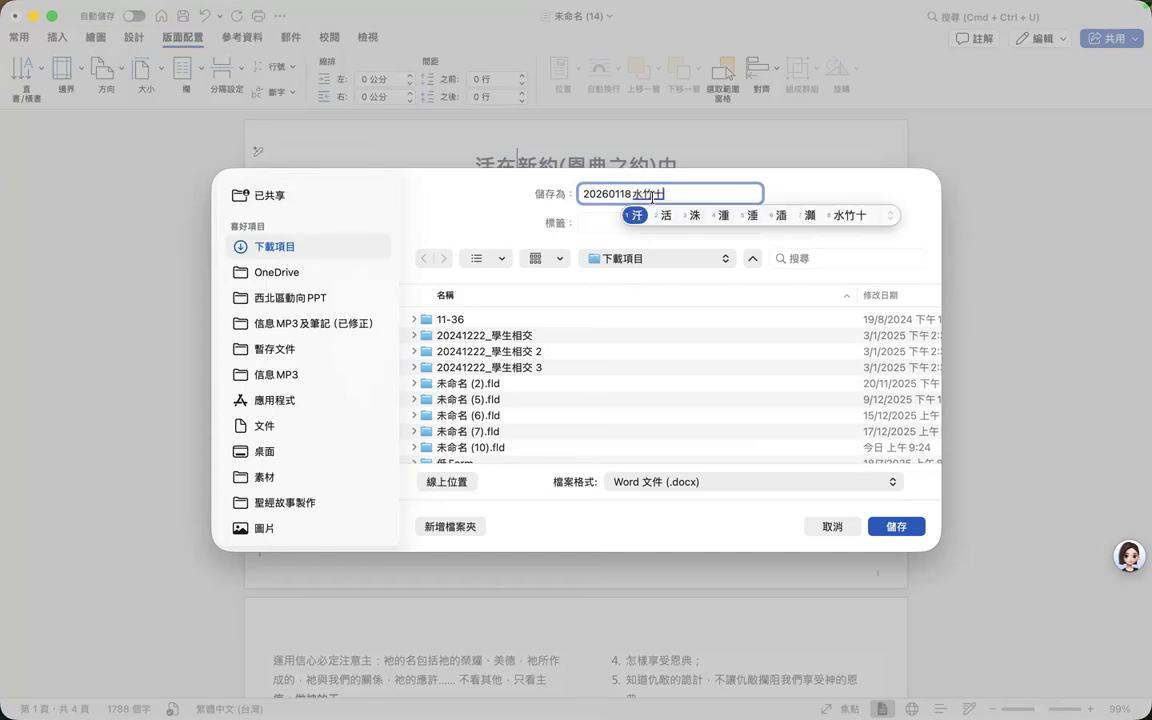
type("恩月廿金")
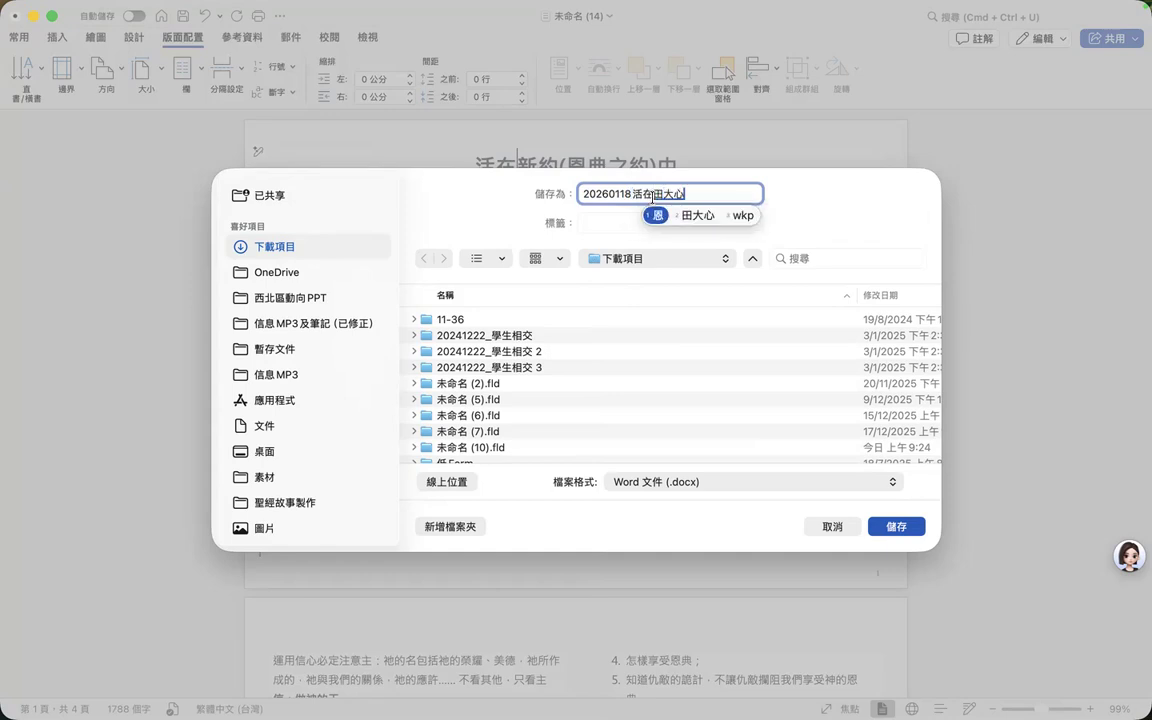
type("典")
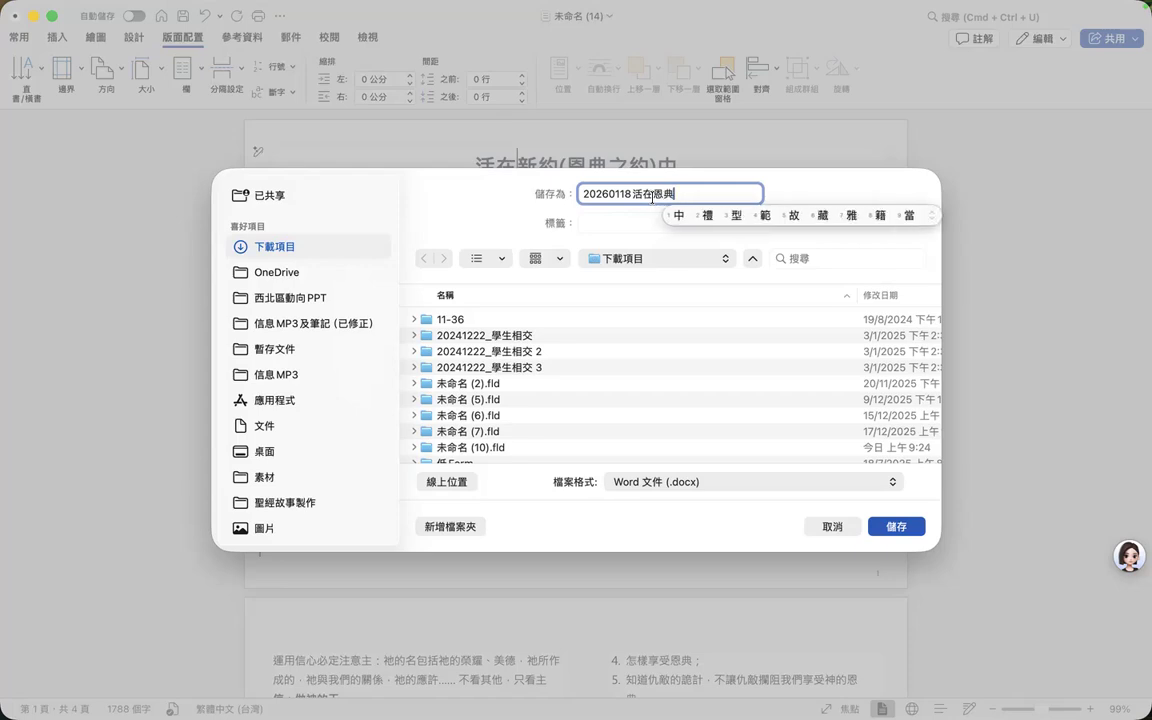
key("BackSpace")
key("BackSpace")
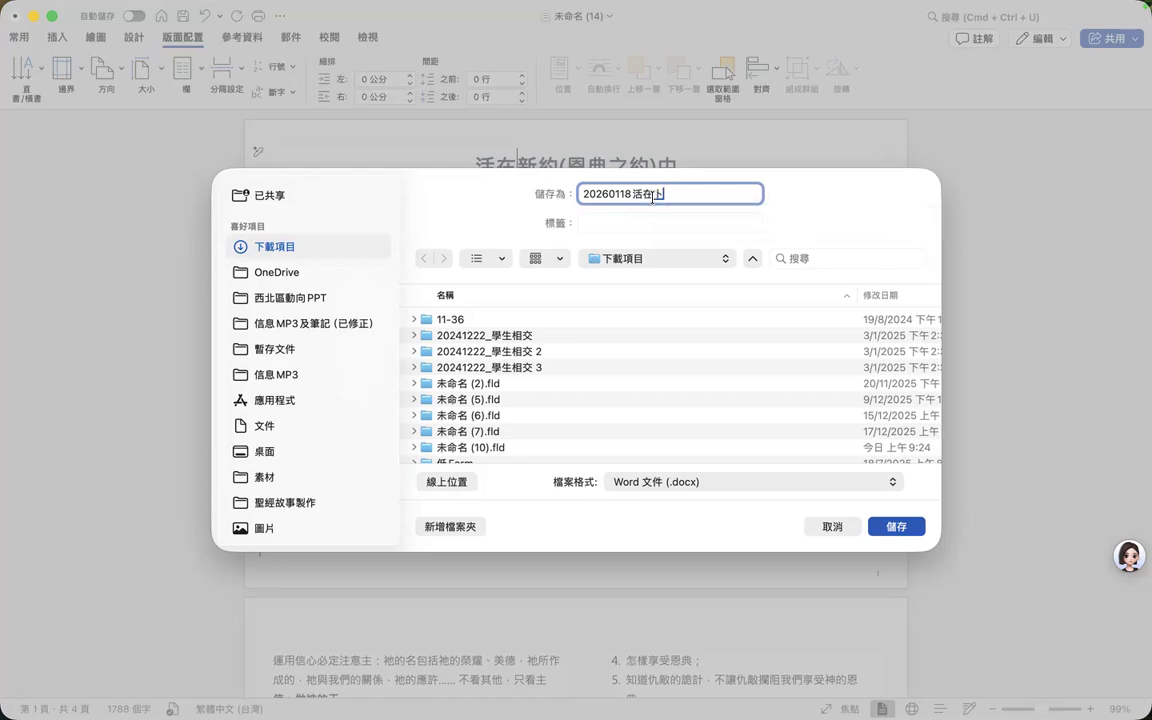
type("ydhm")
key("space")
type("約")
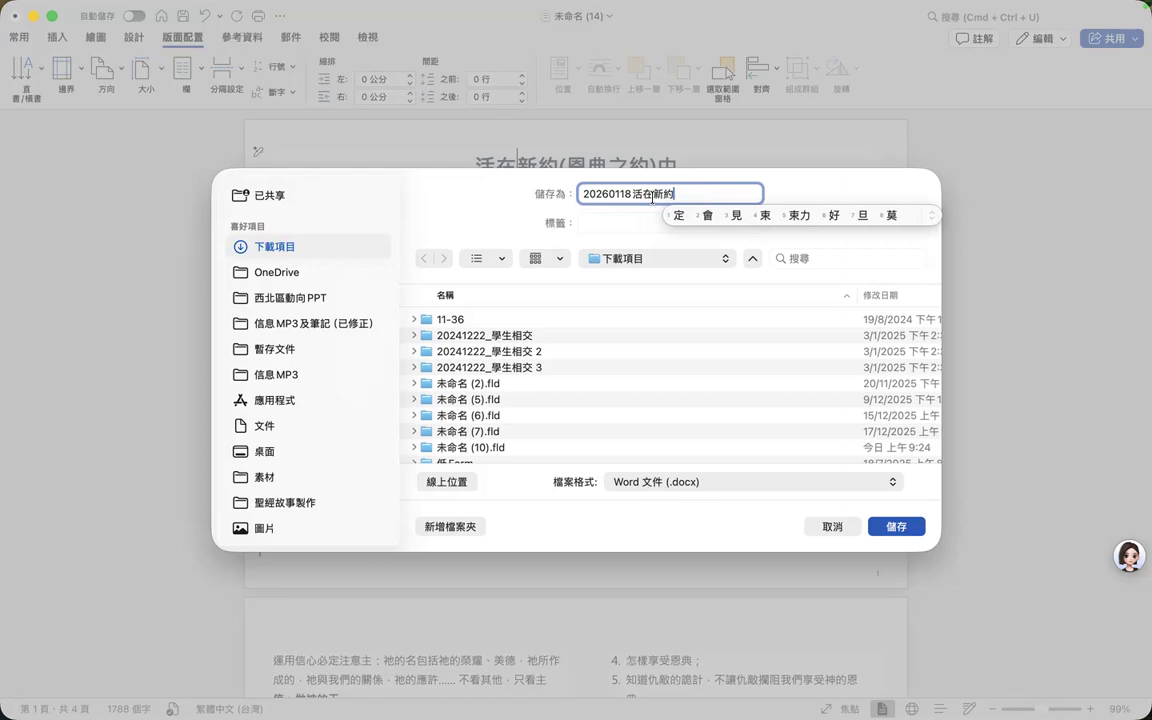
type("(wkp")
key("space")
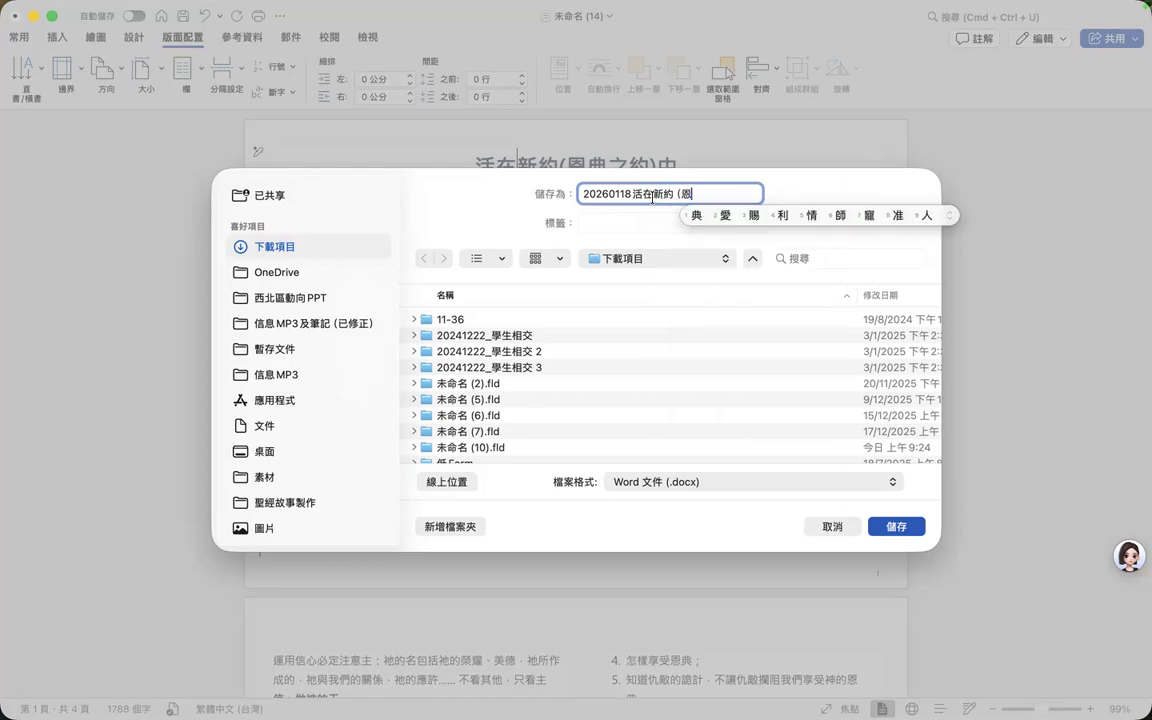
type("典之")
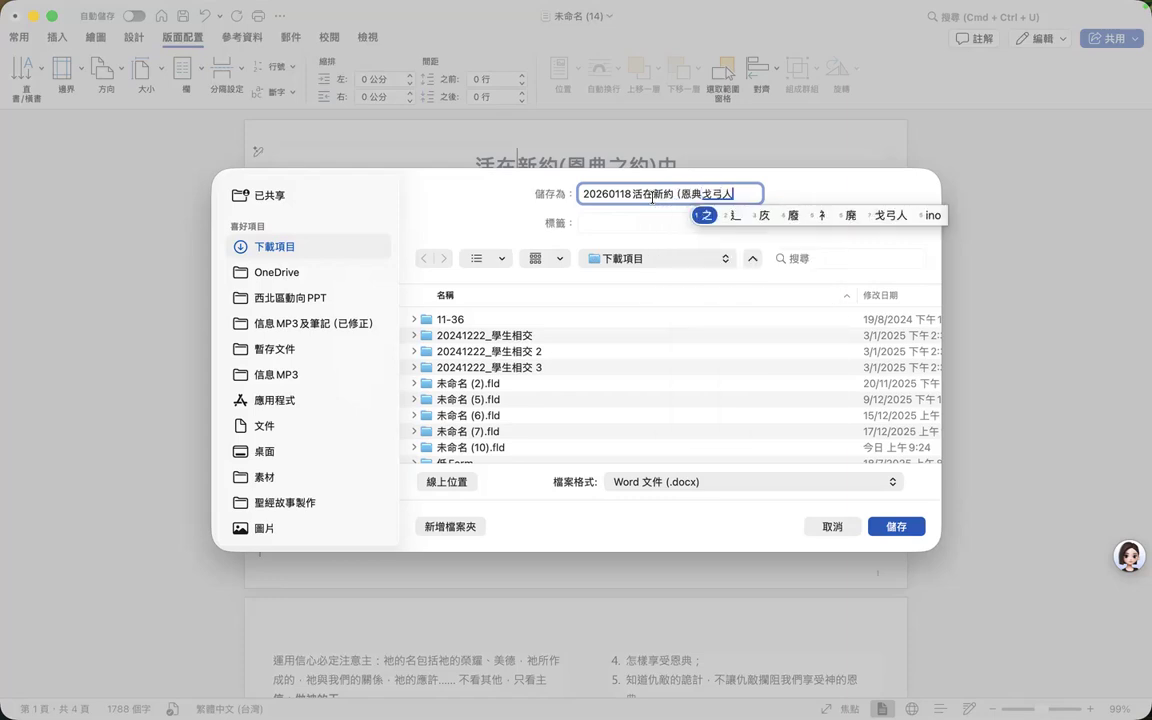
type("約")
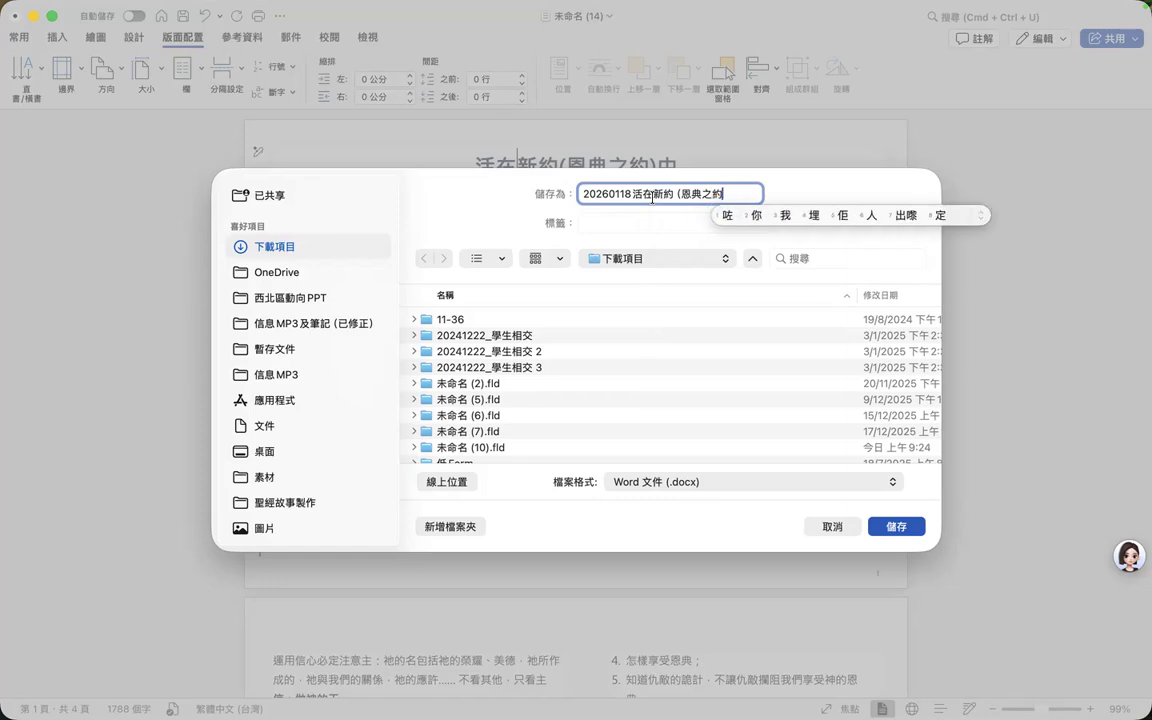
type(")")
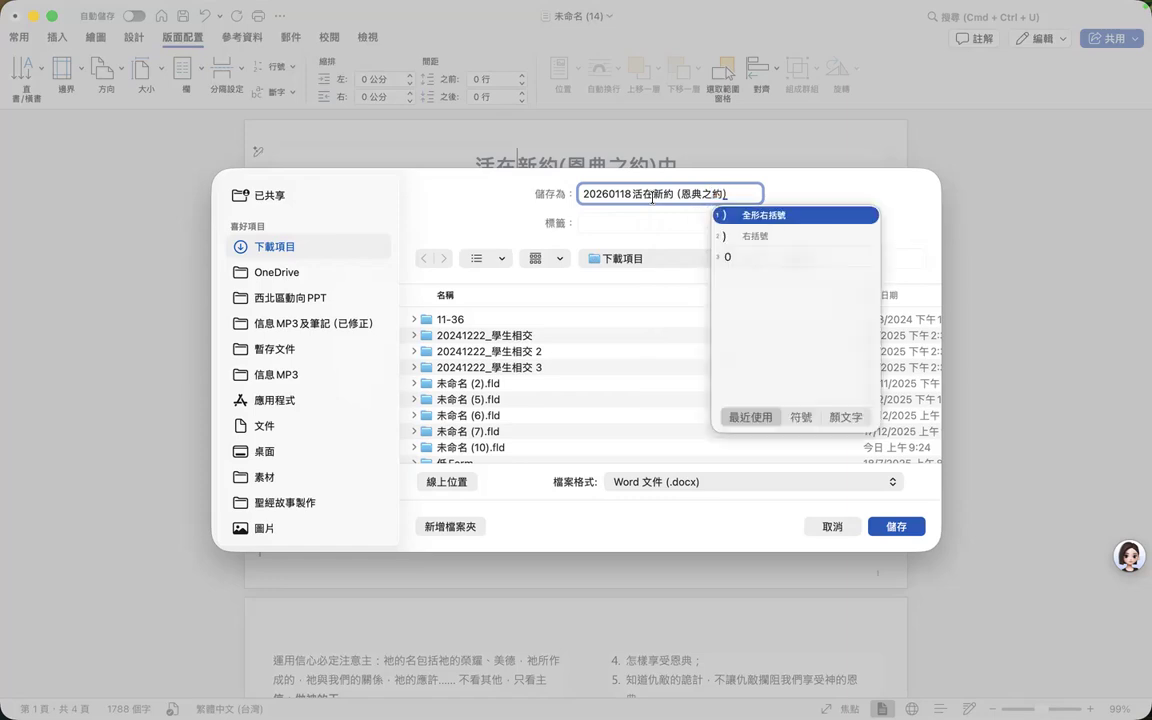
key("space")
type("中")
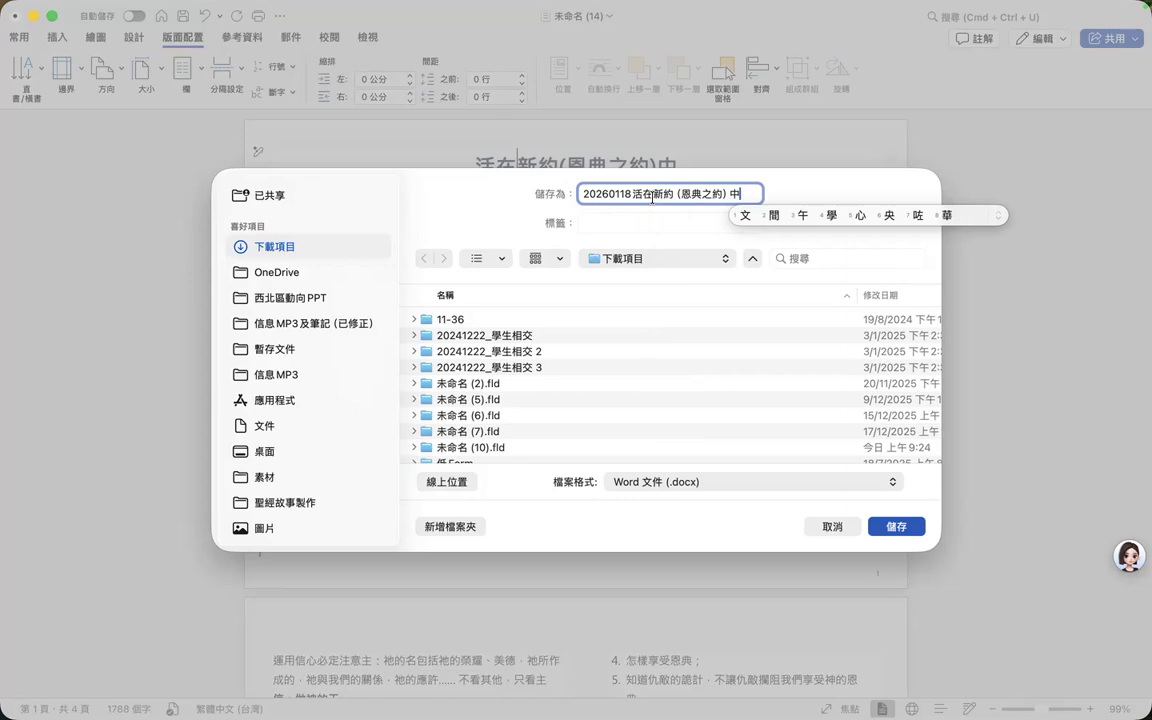
type(" -")
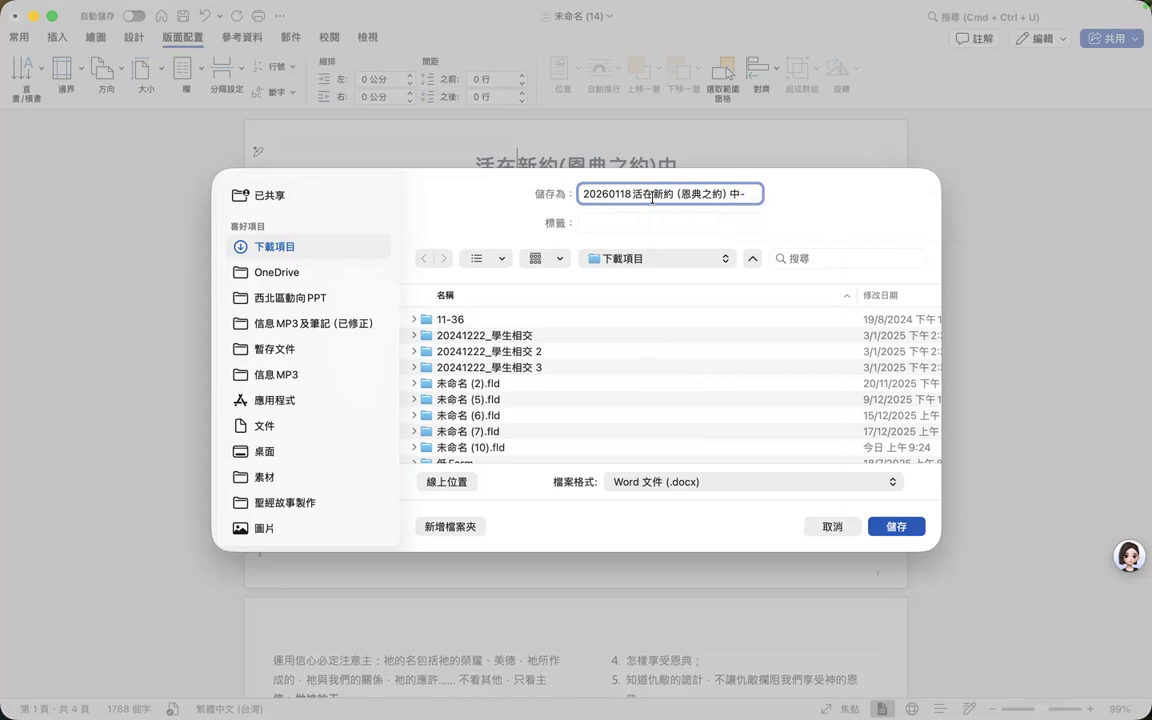
type("西北")
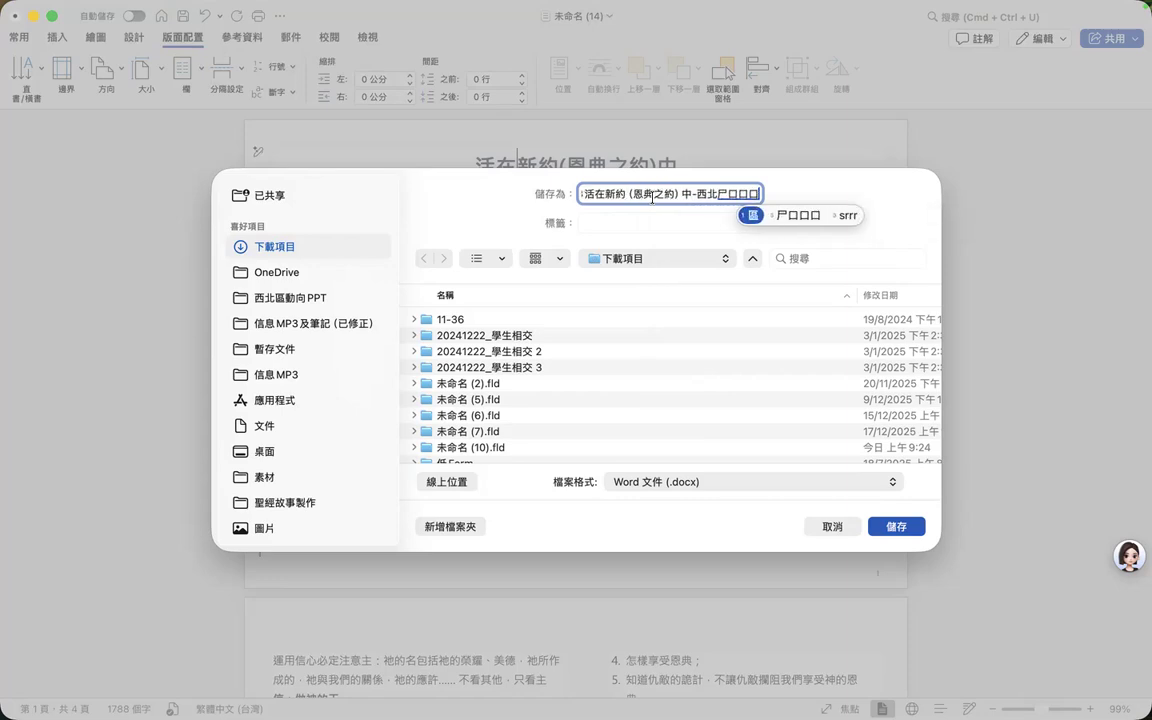
type("區暫出版")
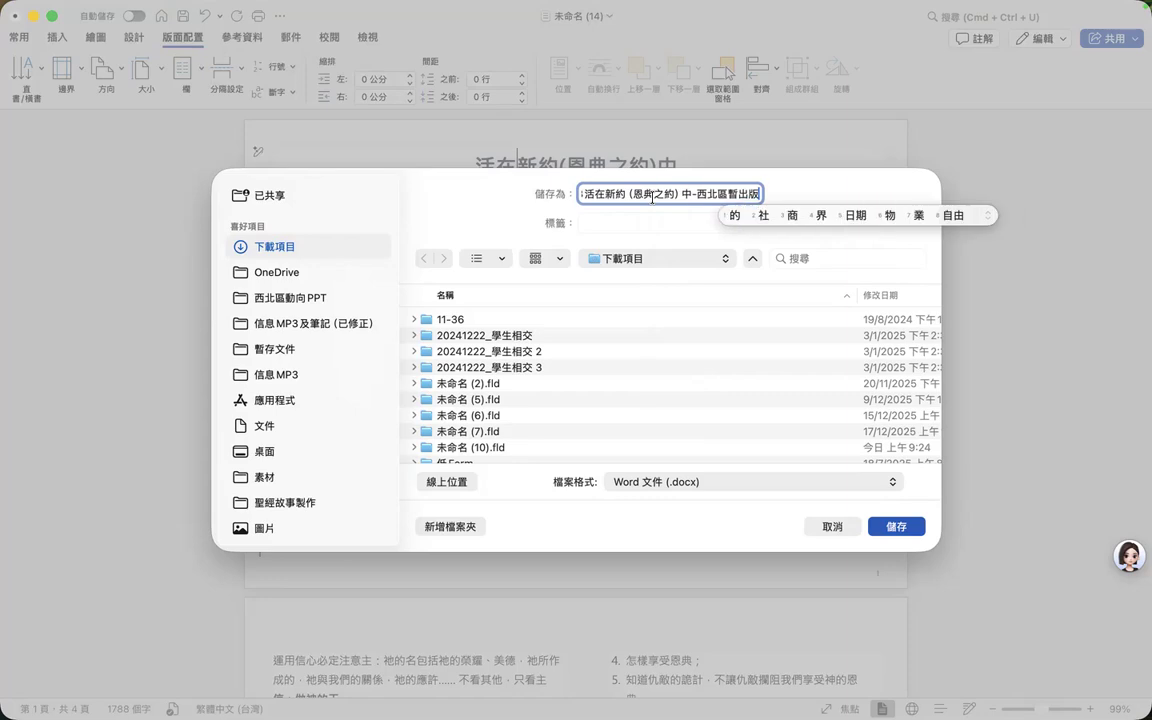
key("Return")
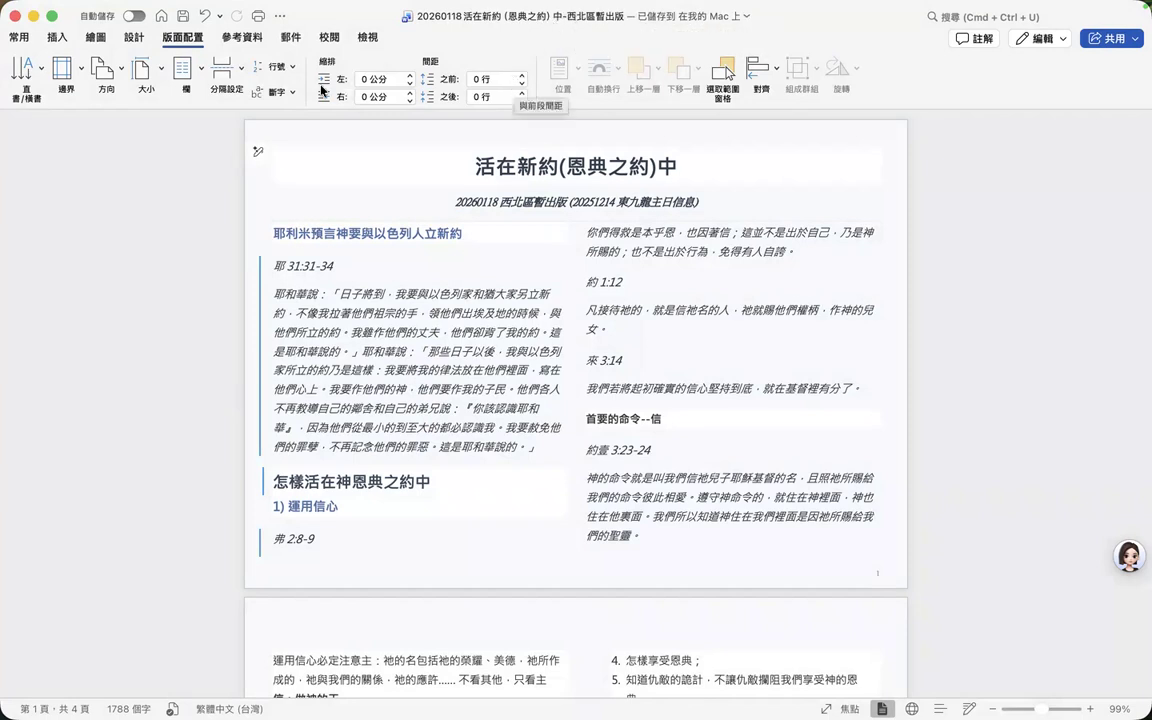
Export the document as a PDF with 最佳列印設定 to the 下載項目 folder, keeping the file name 20260118活在新約 (恩典之約) 中-西北區暫出版
left_click(87, 16)
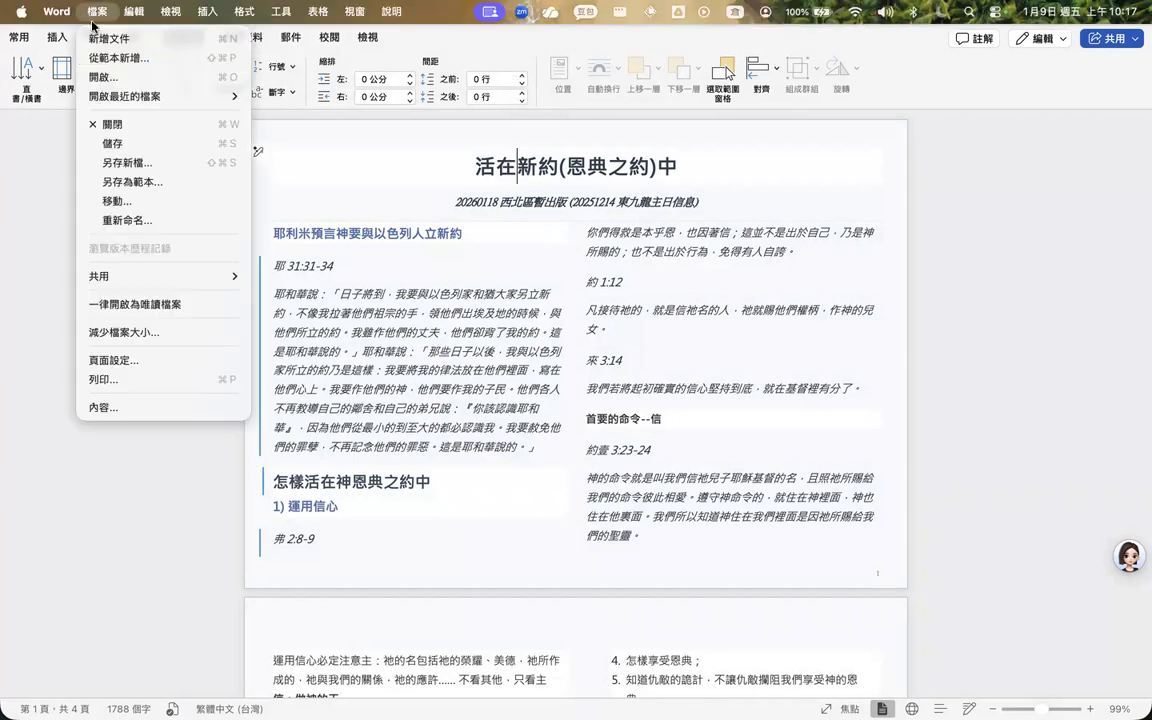
left_click(127, 162)
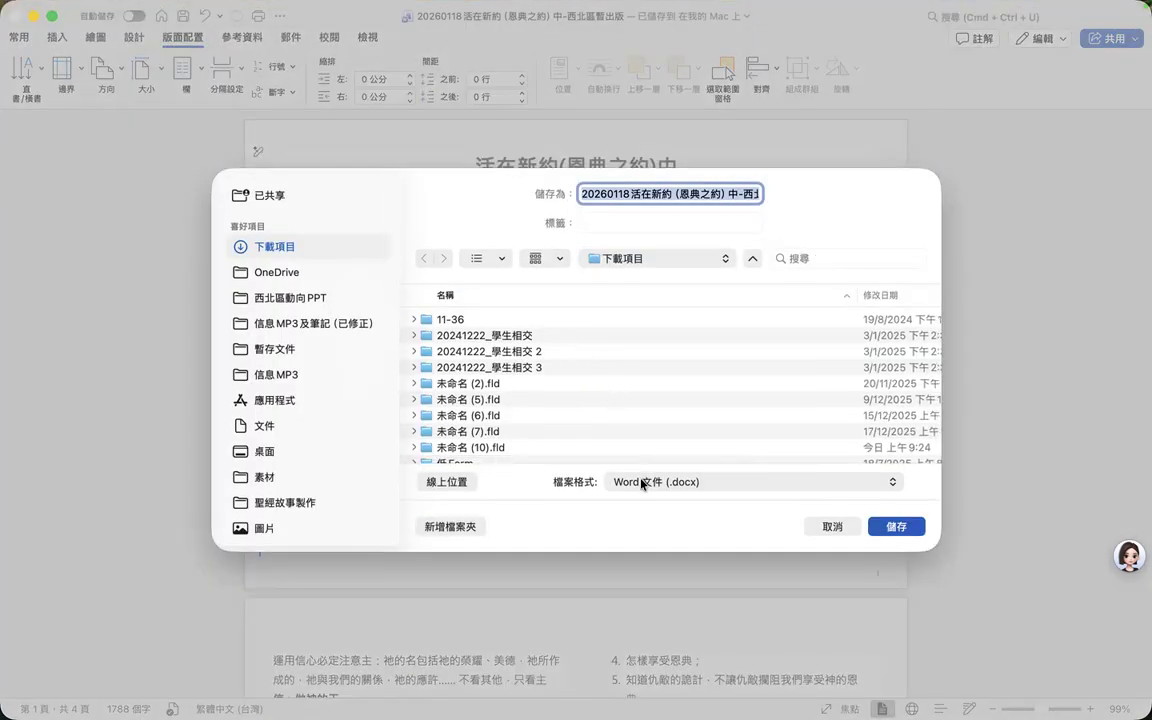
left_click(642, 484)
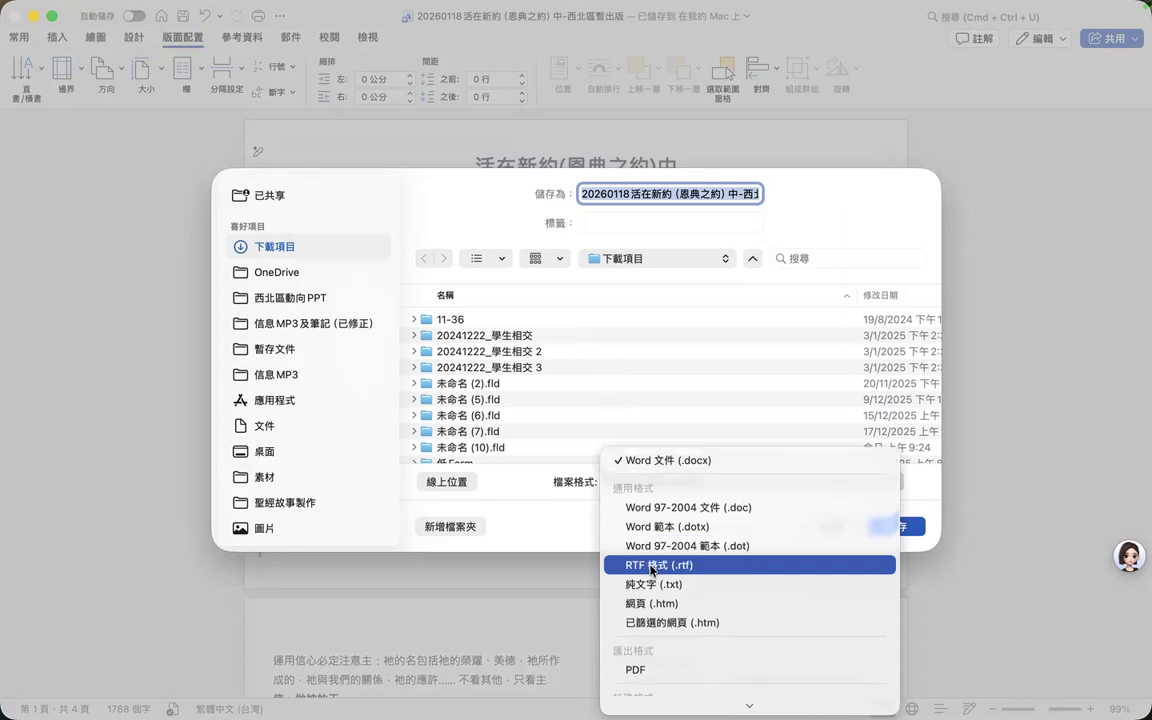
scroll(652, 570, "down", 2)
left_click(646, 610)
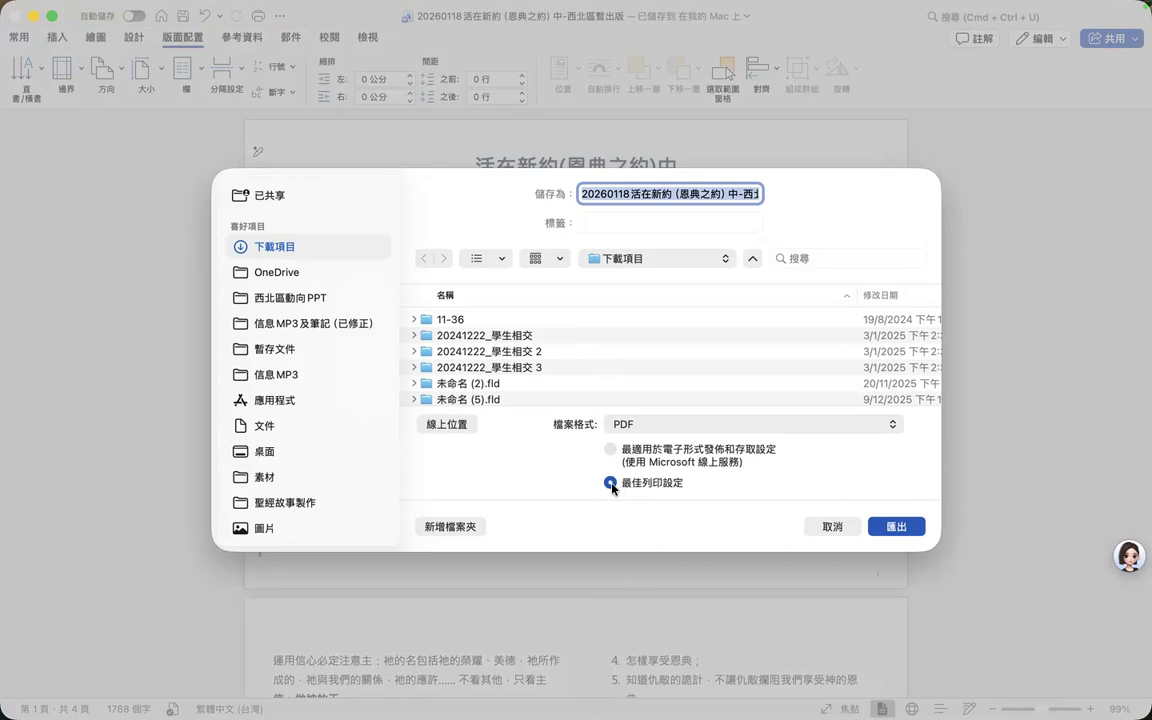
left_click(888, 526)
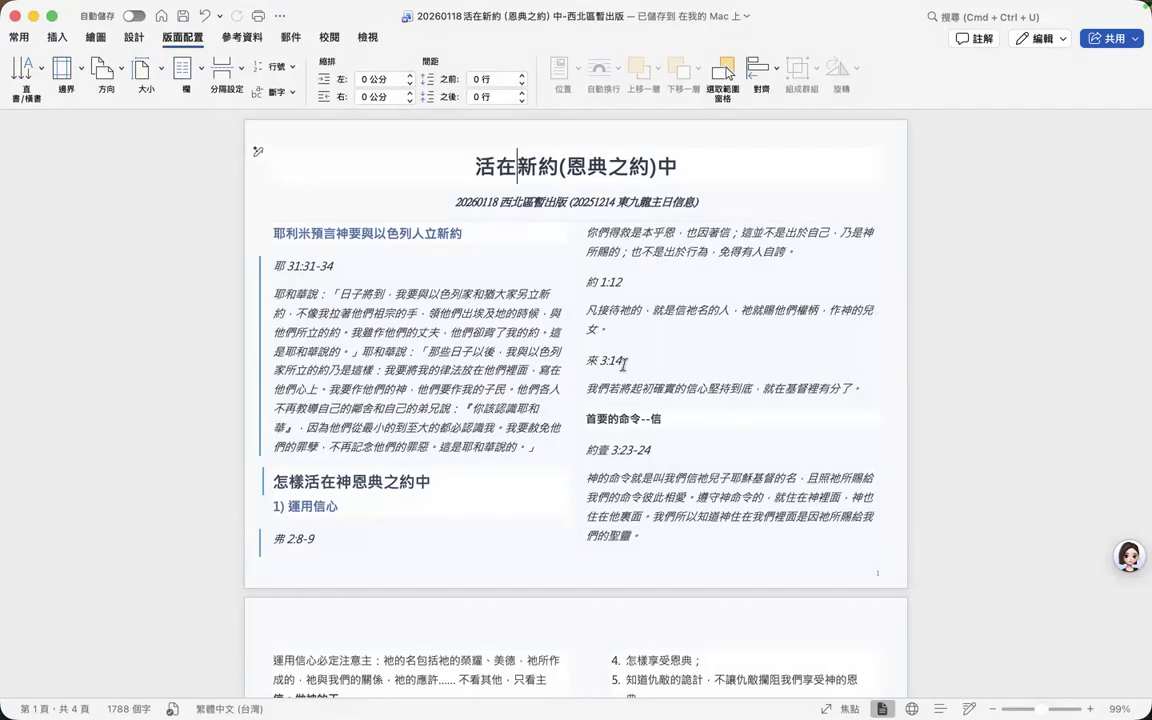
Switch to the Finder's 下載項目 folder, open the exported PDF 20260118活在新約 (恩典之約) 中-西北區暫出版 in PDFgear, and review its two-column pages
key("ctrl+Up")
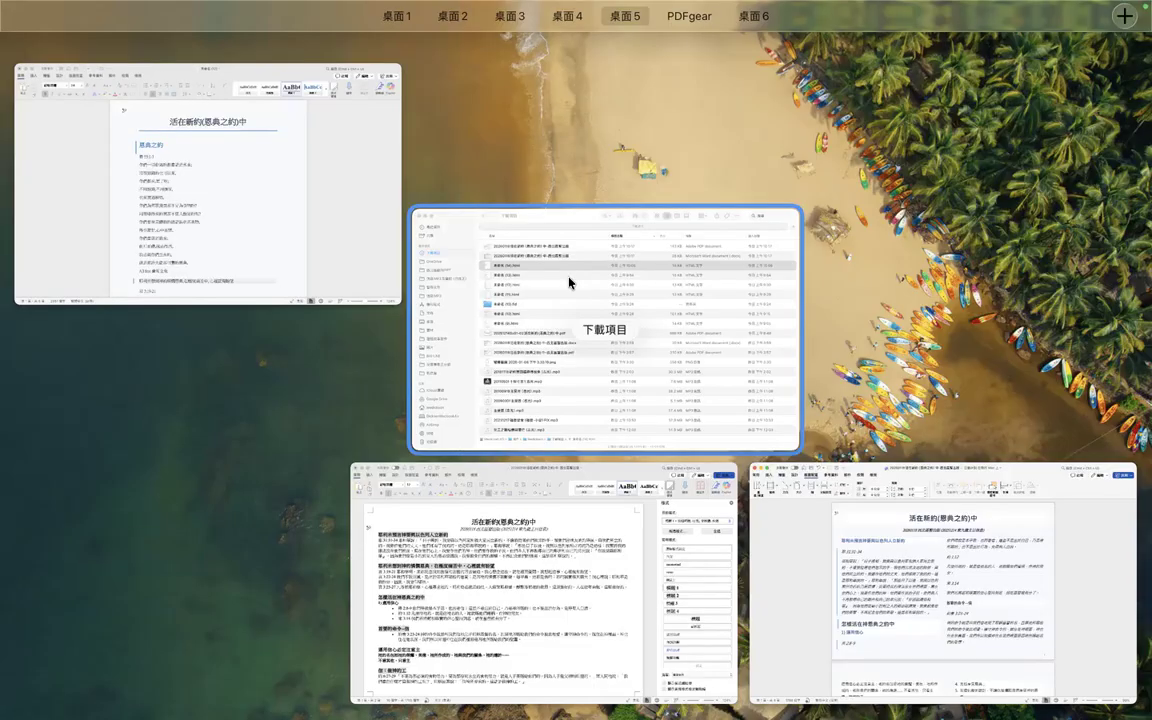
left_click(569, 283)
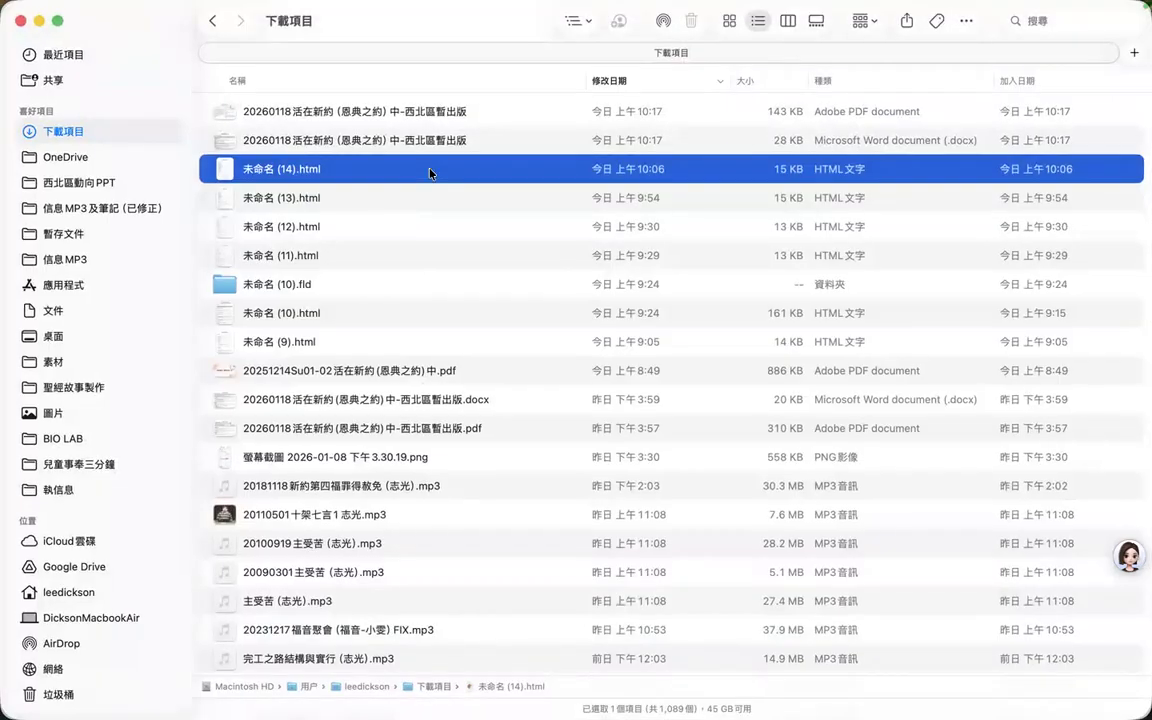
left_click(334, 119)
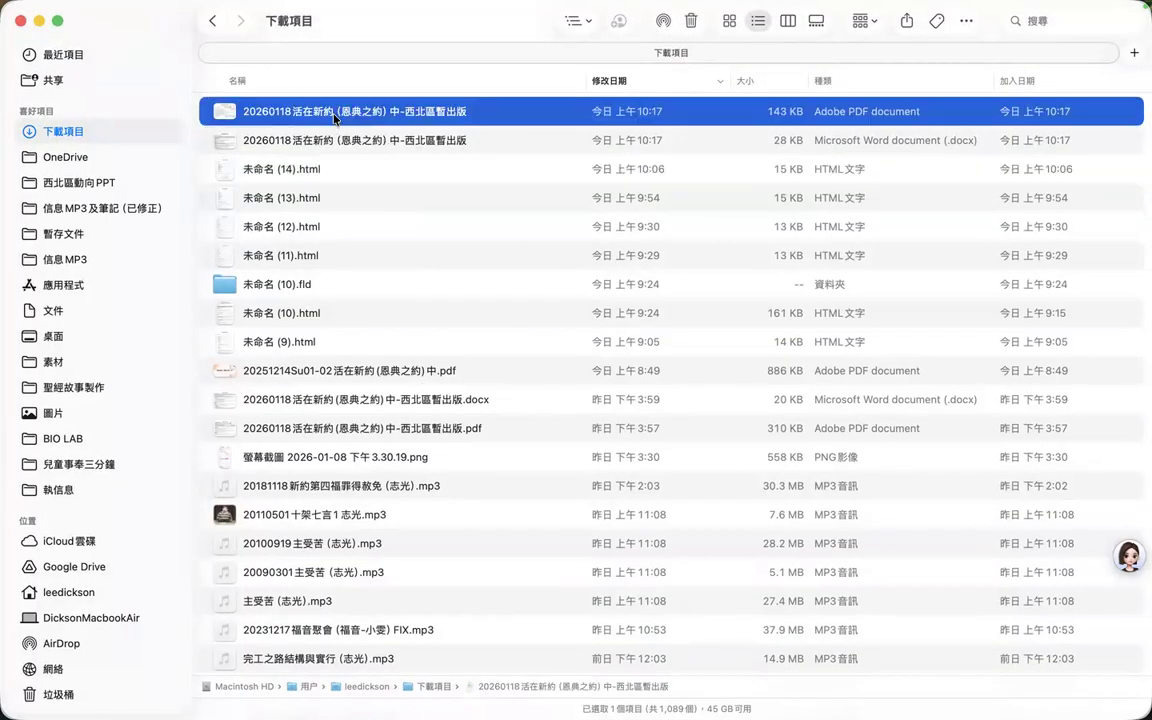
double_click(445, 114)
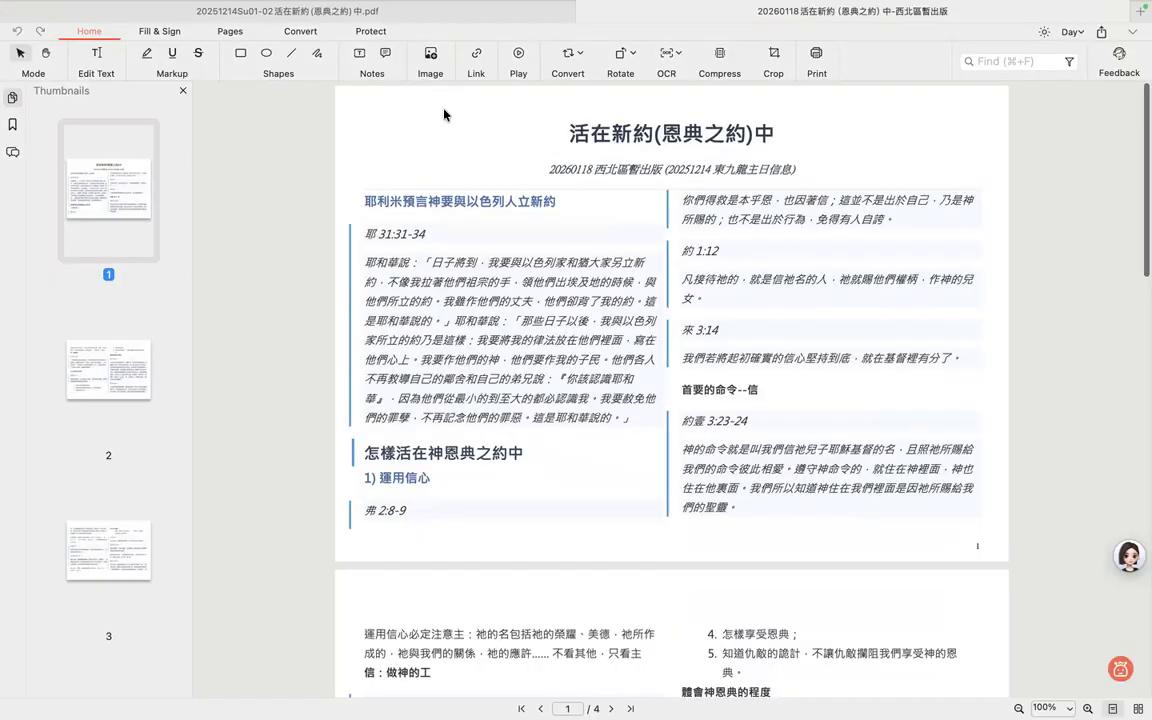
scroll(488, 195, "down", 5)
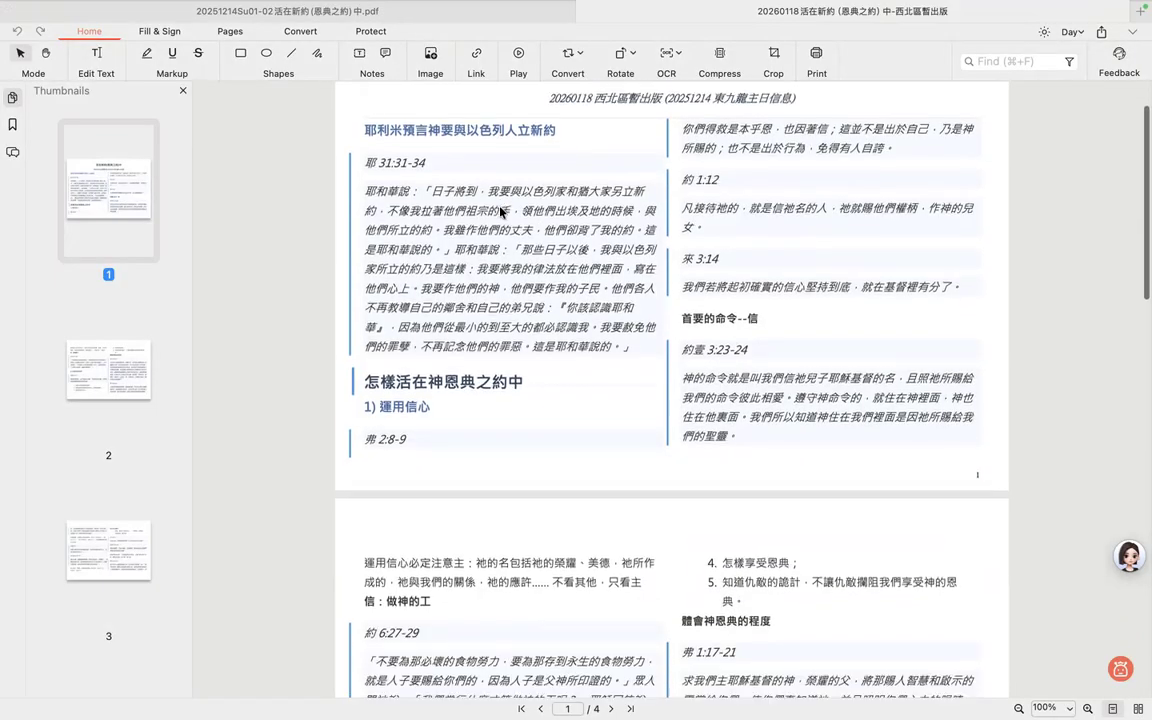